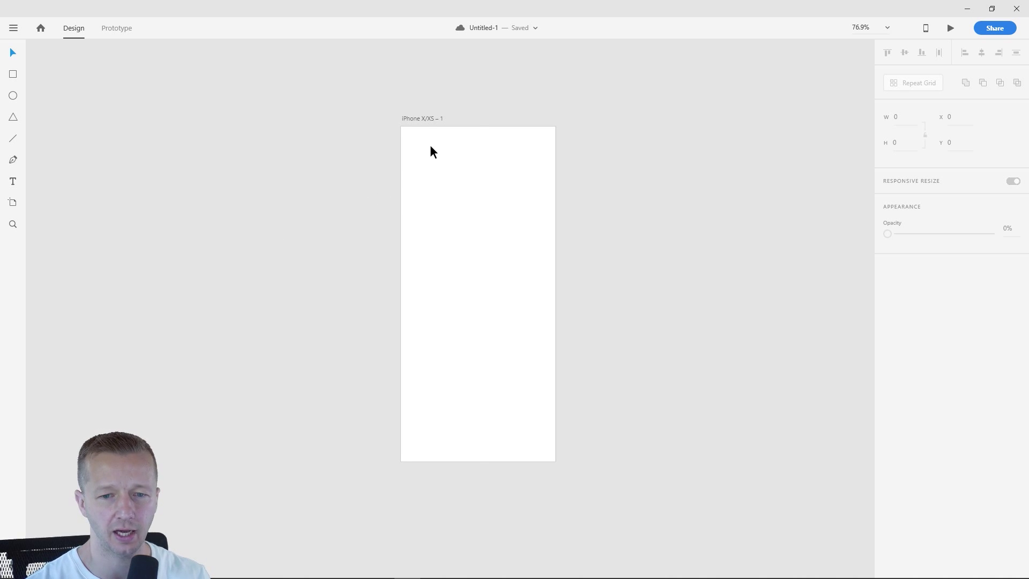
Draw a 375 × 52 borderless, near-black header bar across the top of the iPhone artboard
left_click(428, 119)
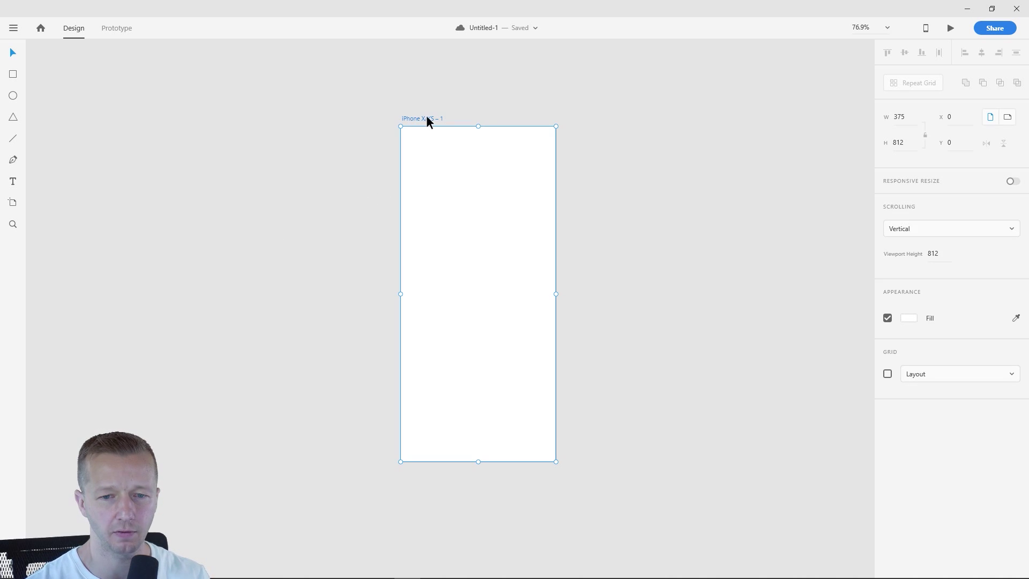
left_click(328, 171)
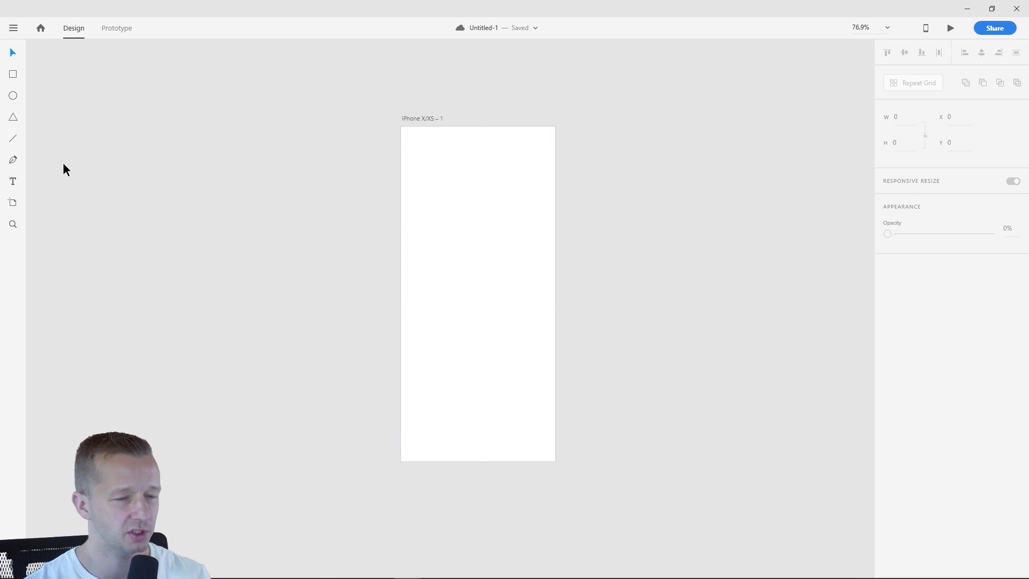
left_click(13, 75)
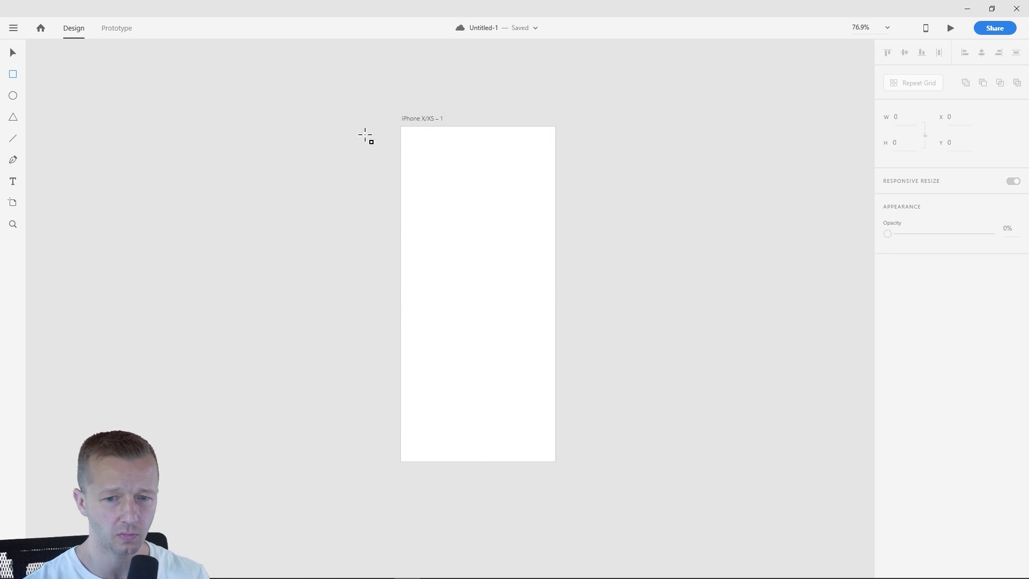
mouse_move(403, 129)
left_mouse_down()
mouse_move(513, 163)
mouse_move(556, 148)
left_mouse_up()
left_click(890, 366)
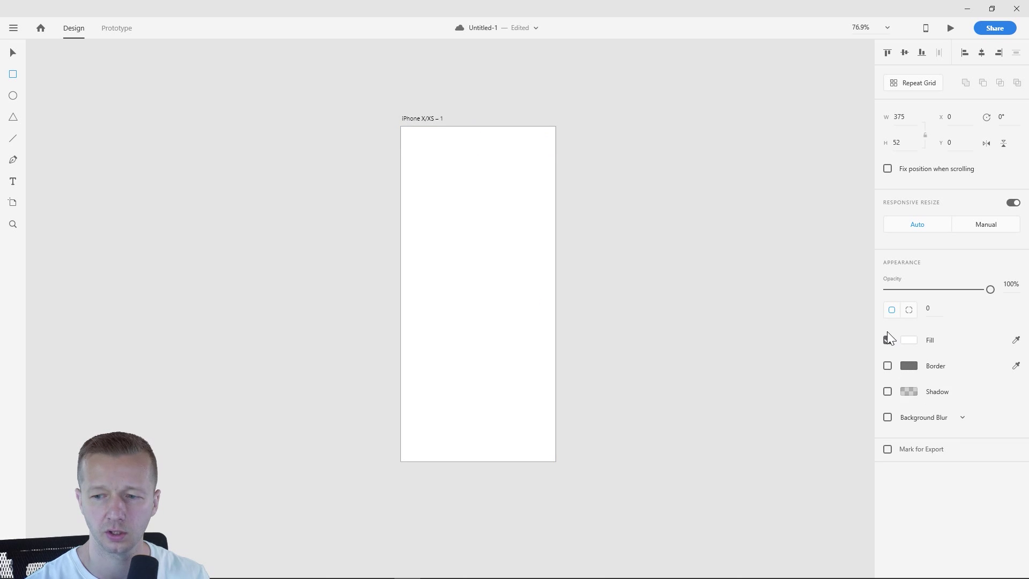
left_click(907, 340)
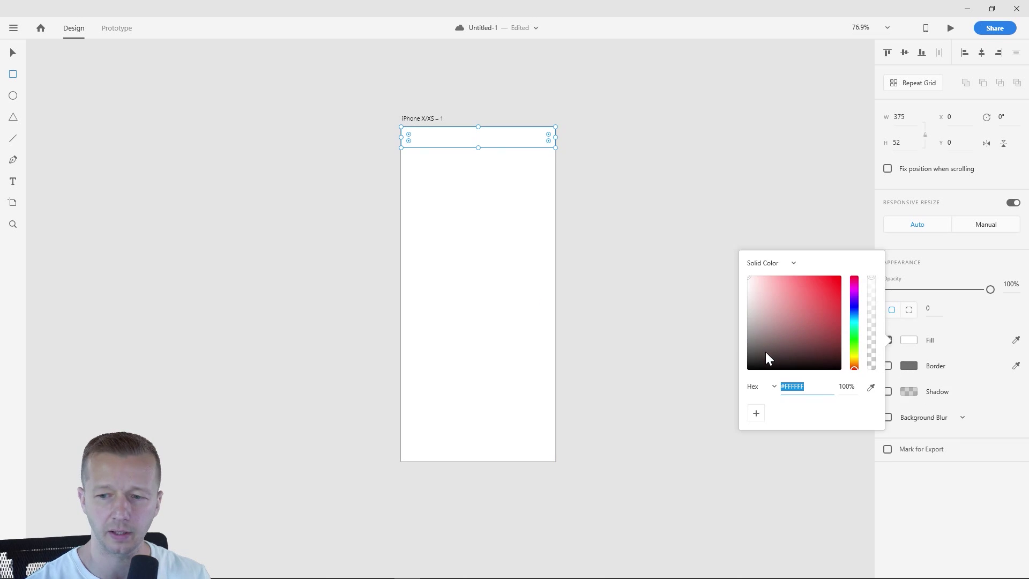
left_click_drag(768, 358, 747, 361)
left_click(14, 52)
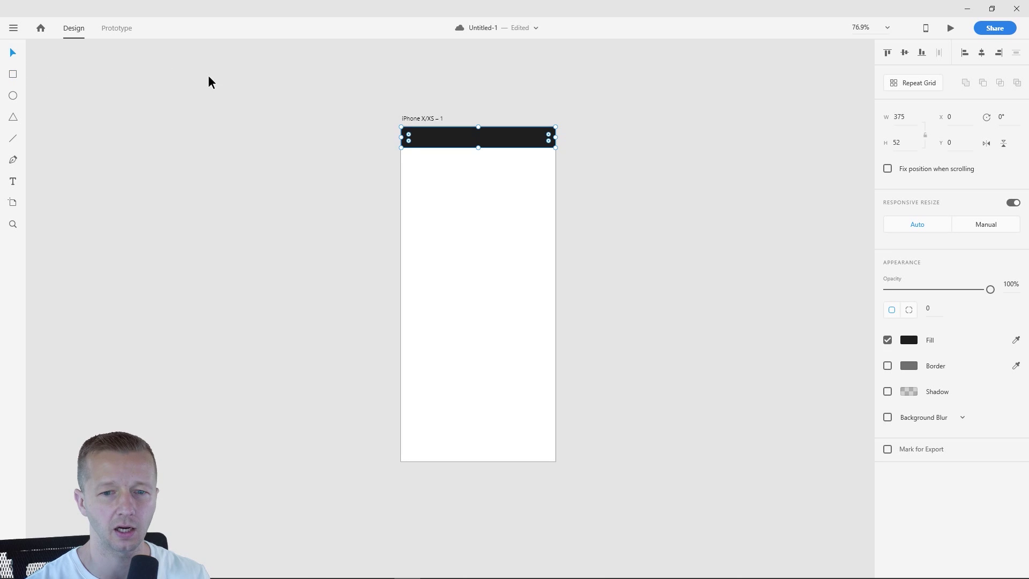
left_click(209, 81)
Zoom in and leave a single vertical guide at x 17, removing the stray guides
scroll(464, 175, "up", 3)
left_click_drag(453, 170, 400, 200)
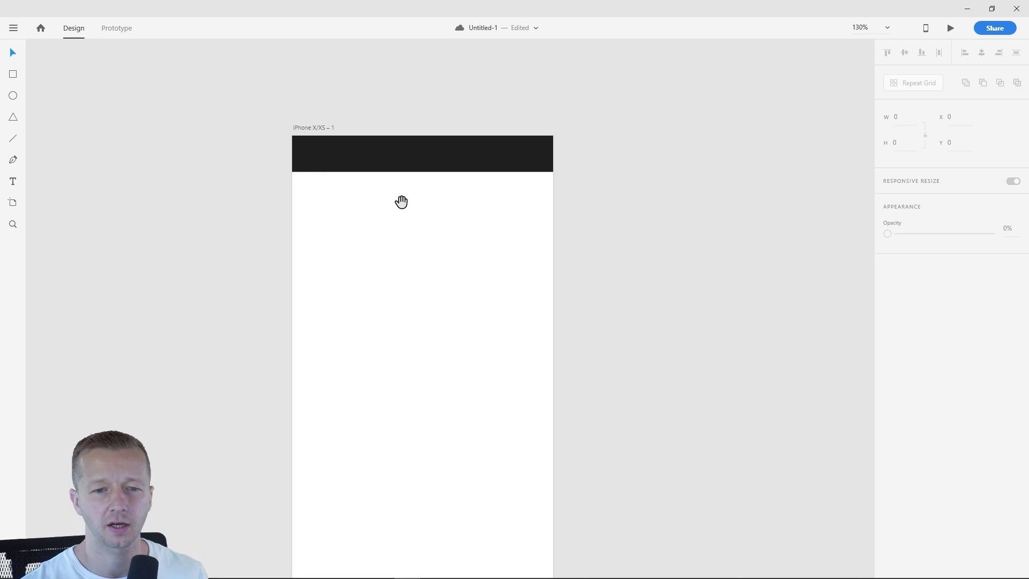
scroll(395, 218, "up", 3)
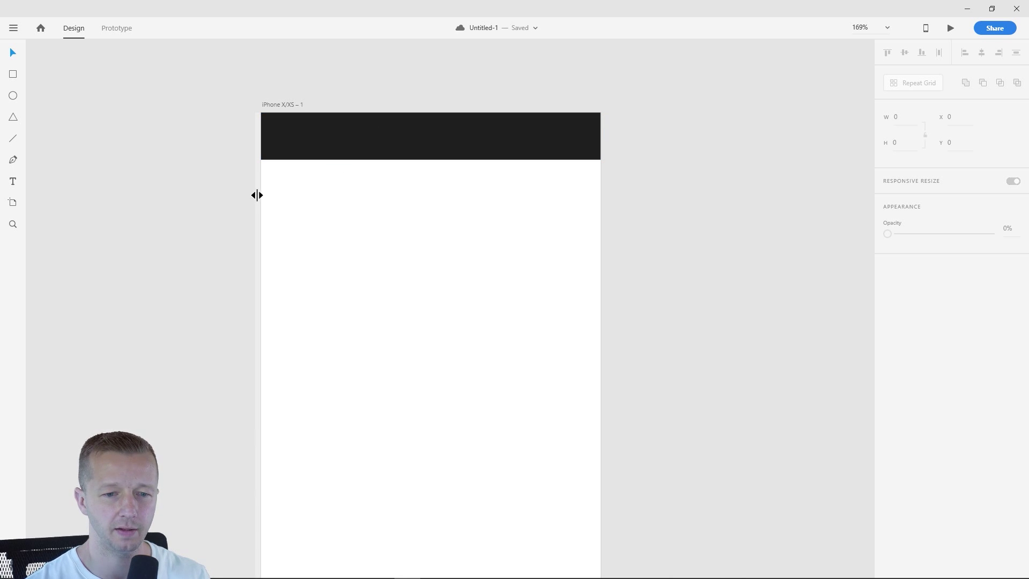
left_click_drag(259, 195, 423, 228)
key("ctrl+z")
left_click_drag(280, 168, 262, 179)
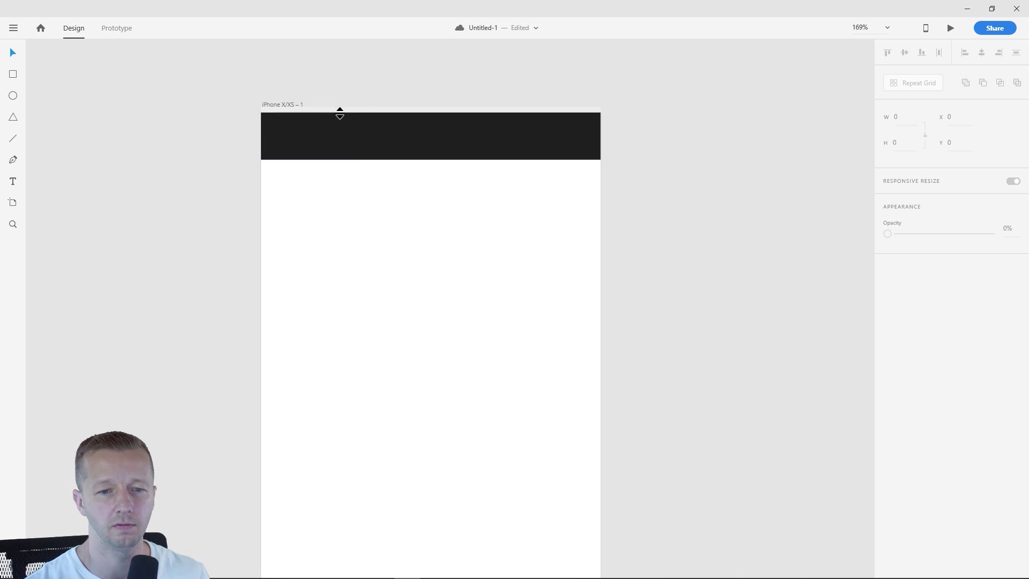
left_click_drag(340, 116, 336, 166)
key("ctrl+z")
left_click_drag(263, 177, 277, 176)
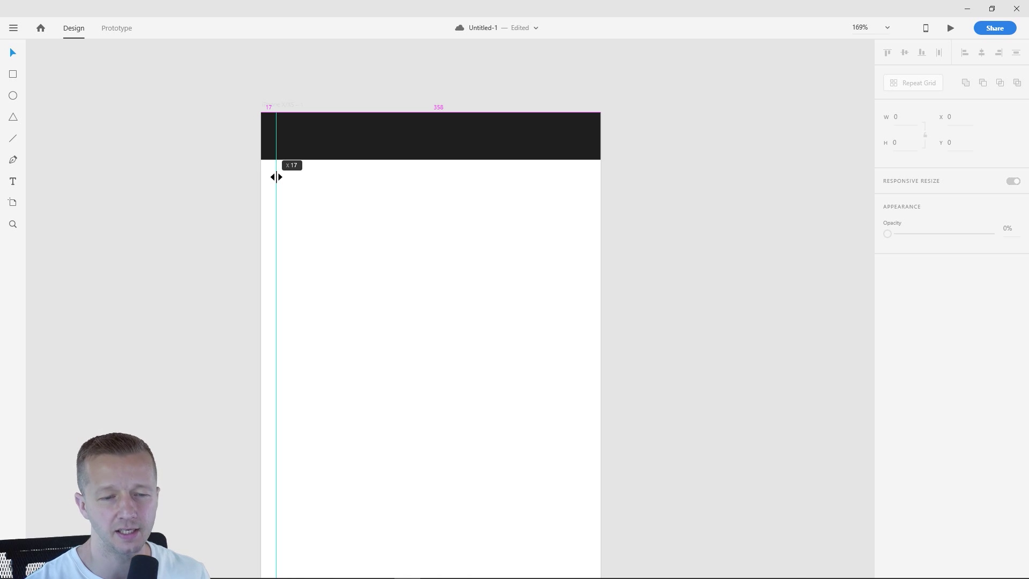
mouse_move(276, 177)
left_mouse_down()
mouse_move(458, 202)
mouse_move(578, 198)
mouse_move(272, 185)
left_mouse_up()
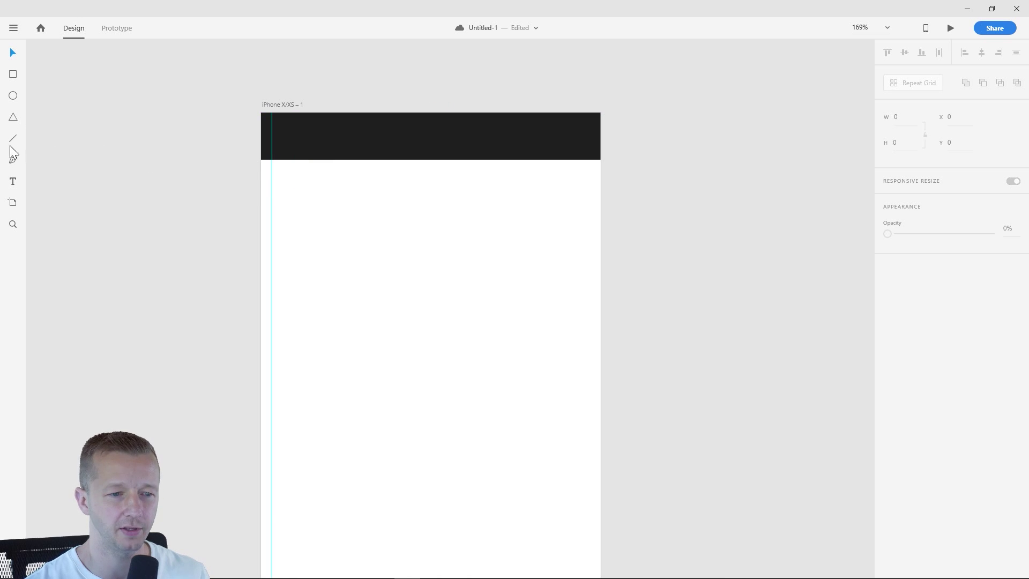
Add the text 'designcourse' inside the dark header
left_click(12, 182)
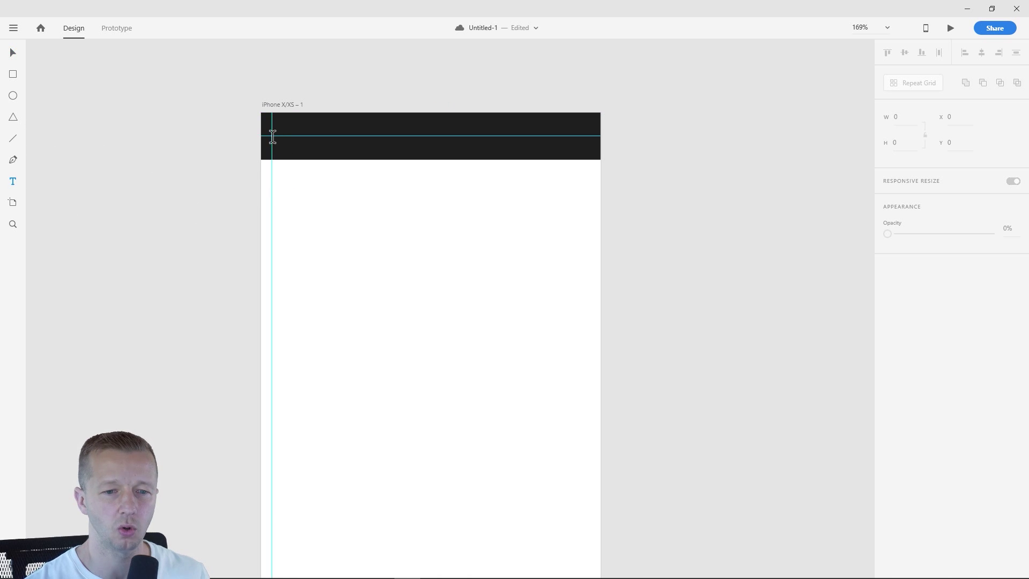
left_click(272, 136)
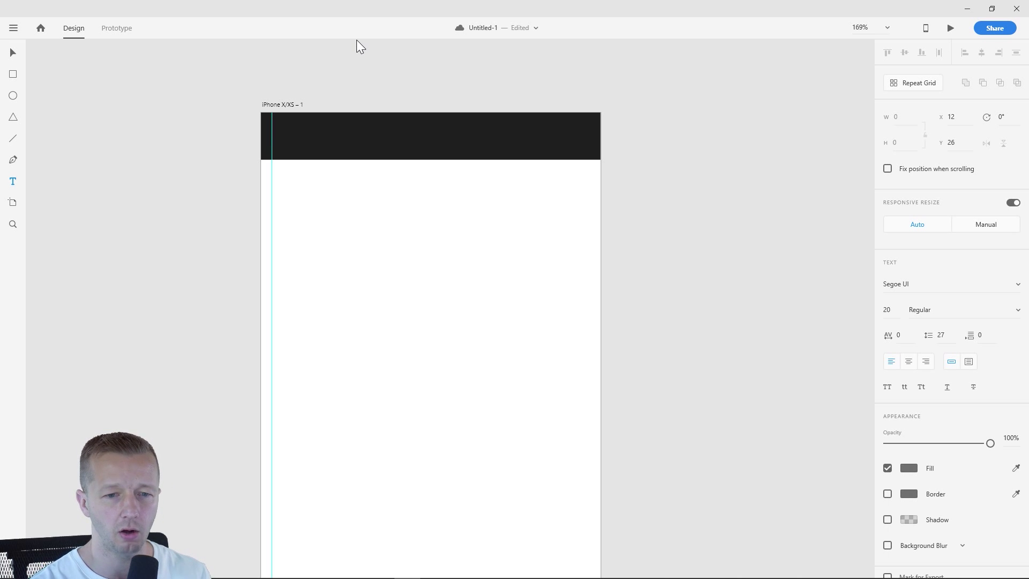
type("designcourse")
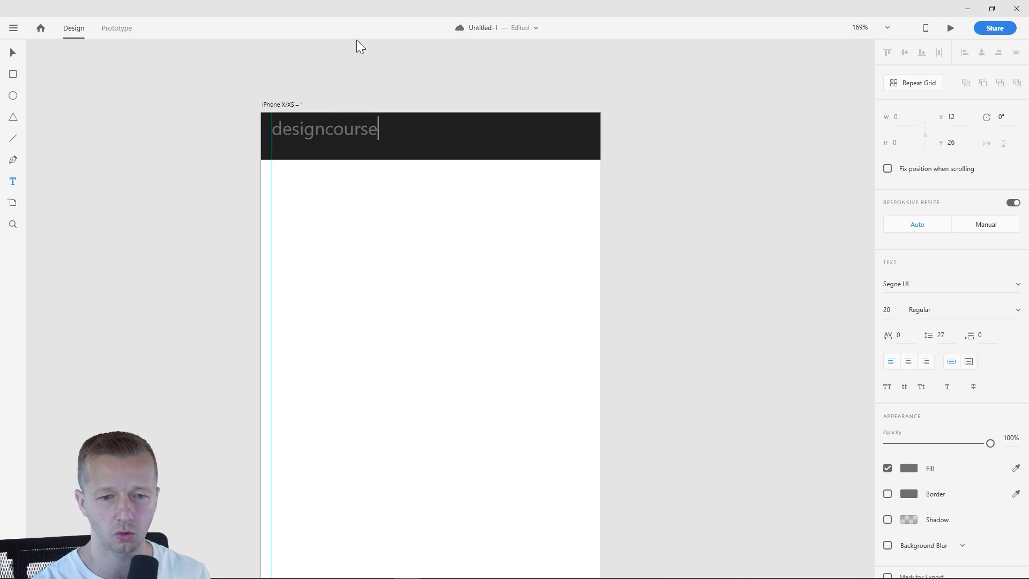
left_click(8, 53)
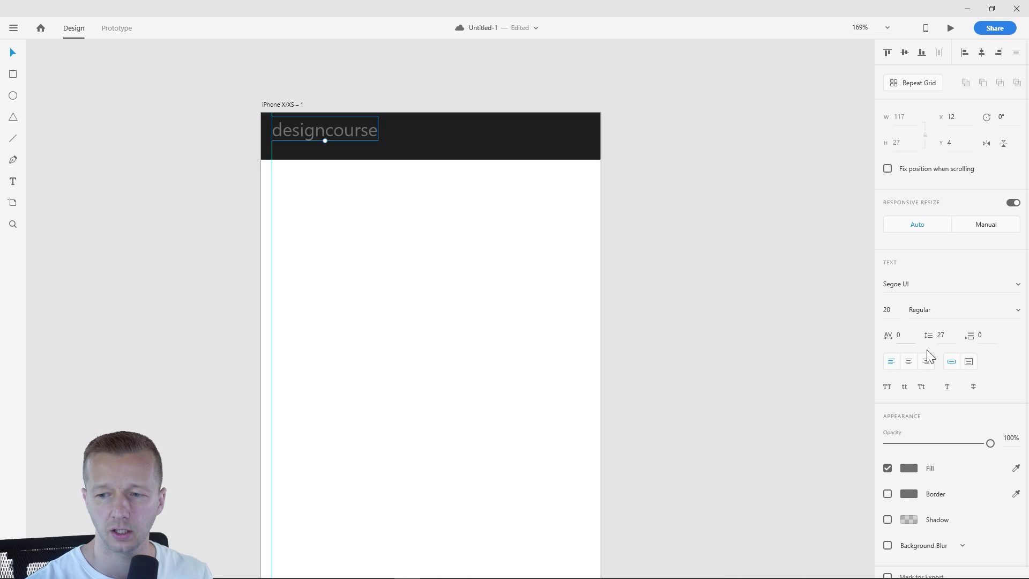
Set the label to Montserrat size 12 and centre it vertically in the header
left_click(998, 284)
type("Montserrat")
key("Return")
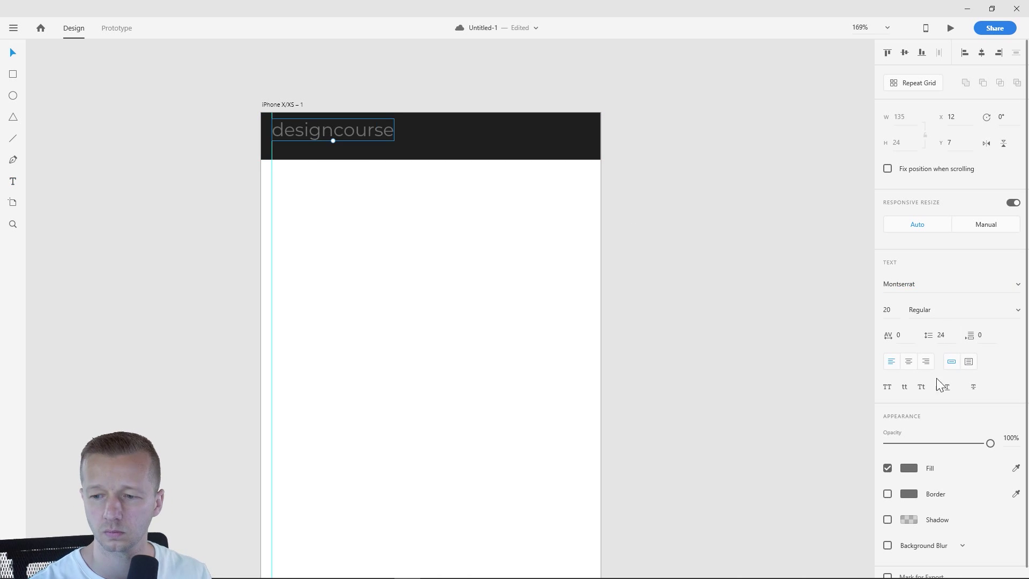
key("Tab")
type("12")
key("Return")
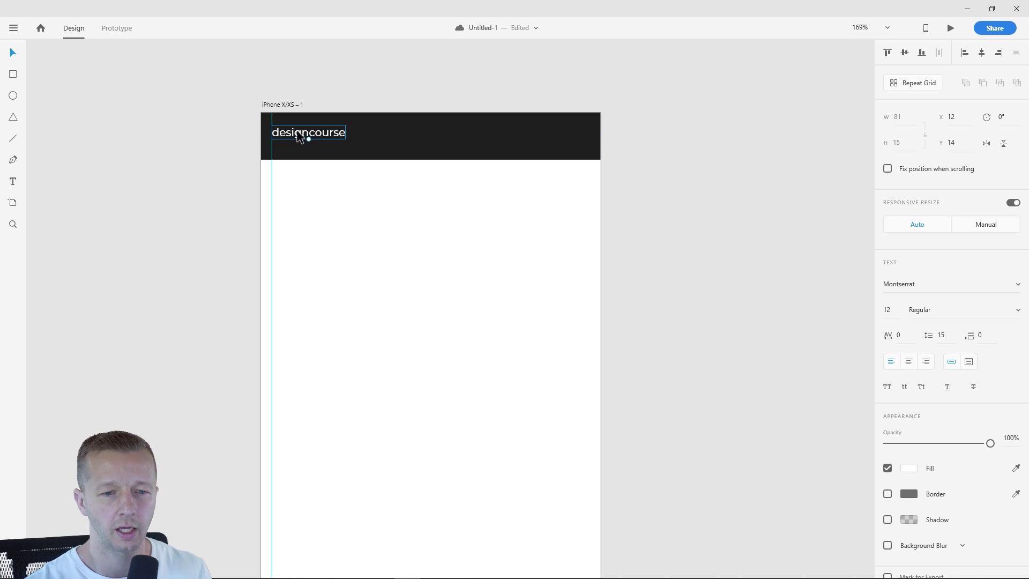
left_click_drag(299, 137, 301, 141)
left_click(157, 136)
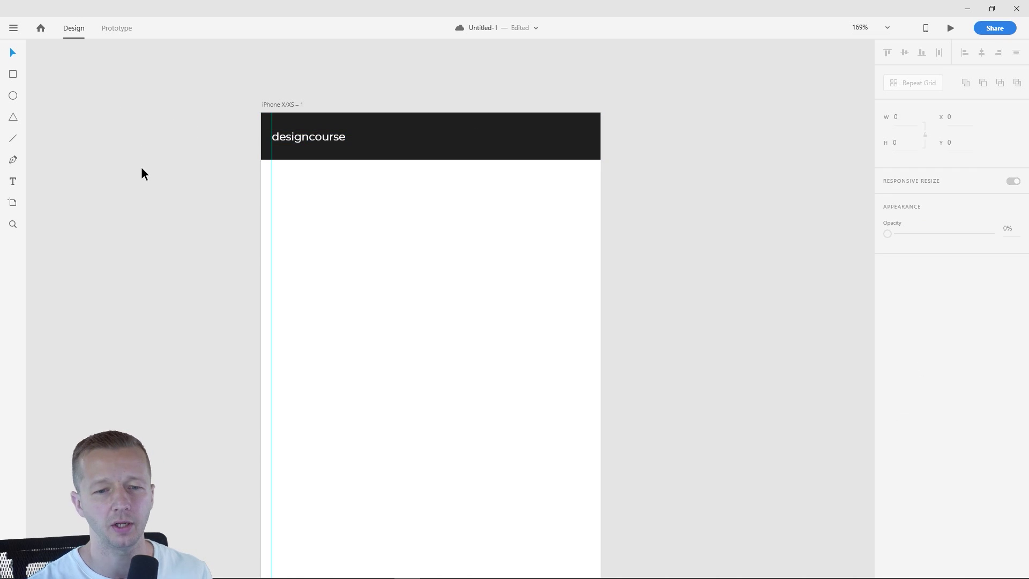
Make the label all uppercase after trying lowercase and title case
left_click(304, 138)
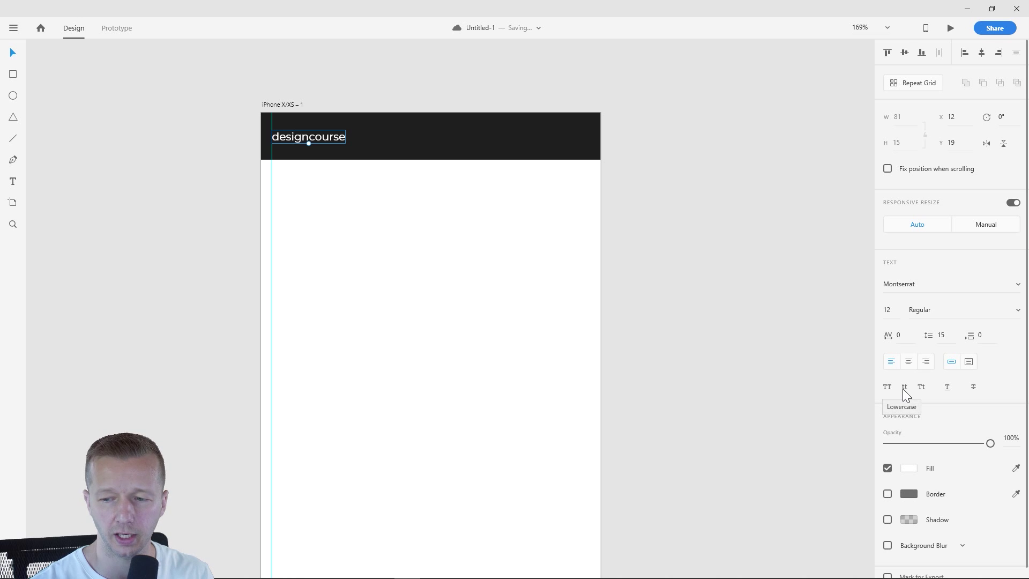
left_click(888, 387)
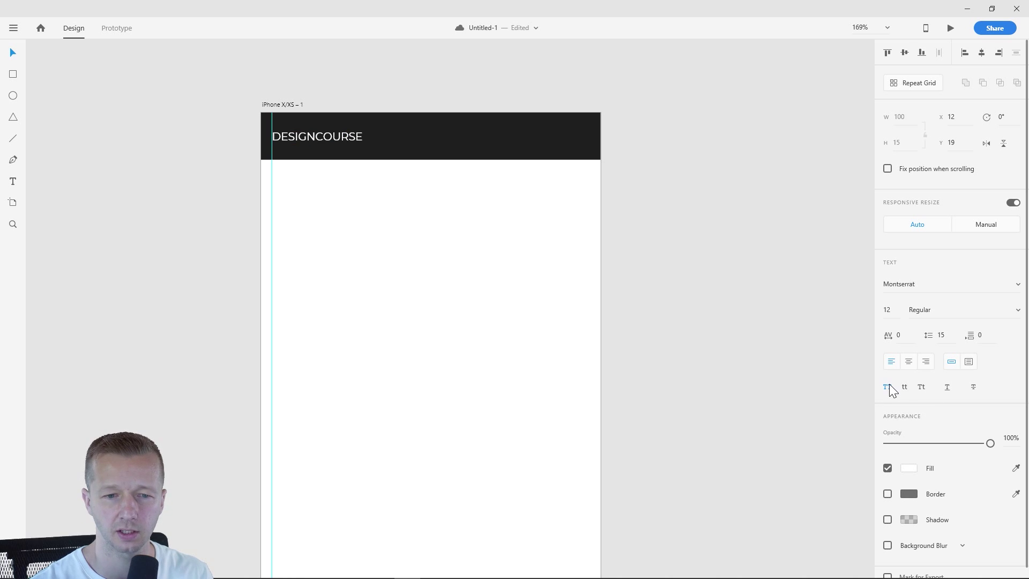
left_click(905, 388)
left_click(922, 388)
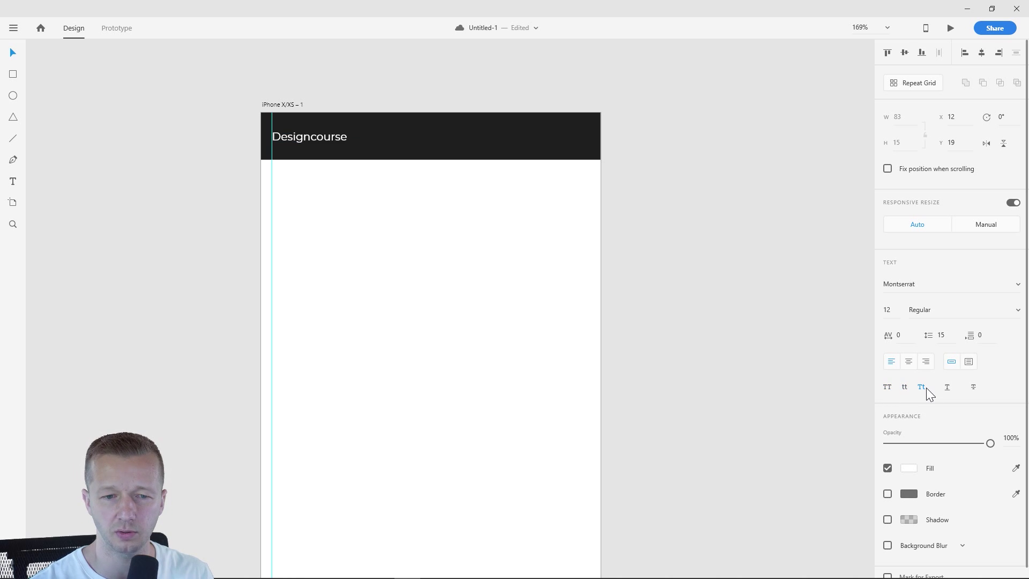
left_click(889, 387)
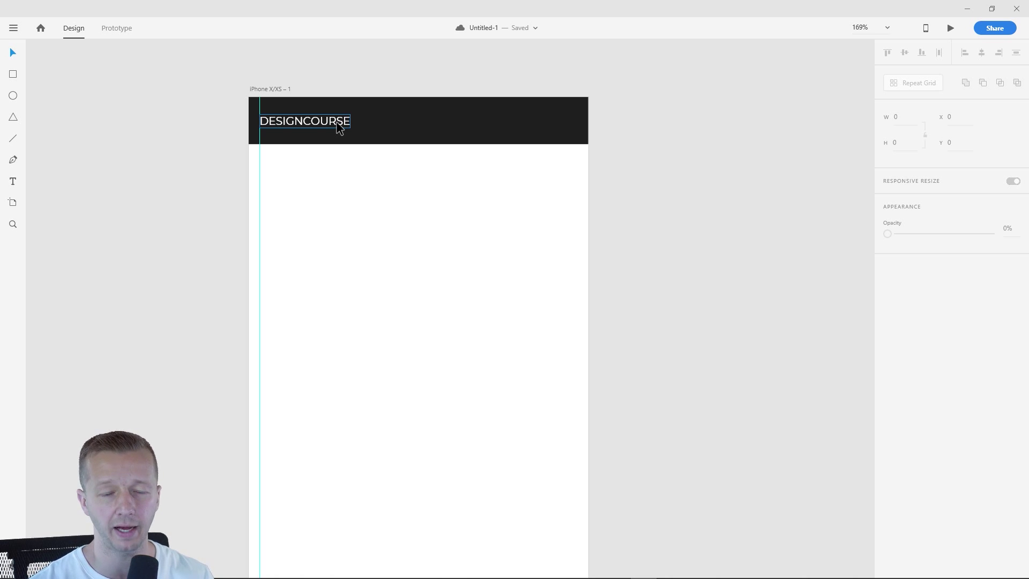
left_click(339, 128)
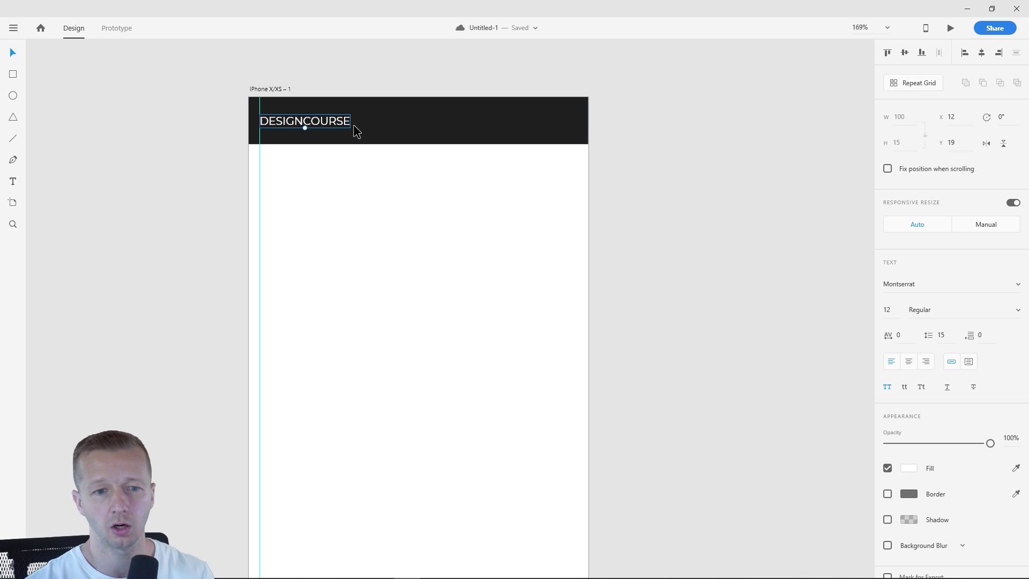
left_click(528, 193)
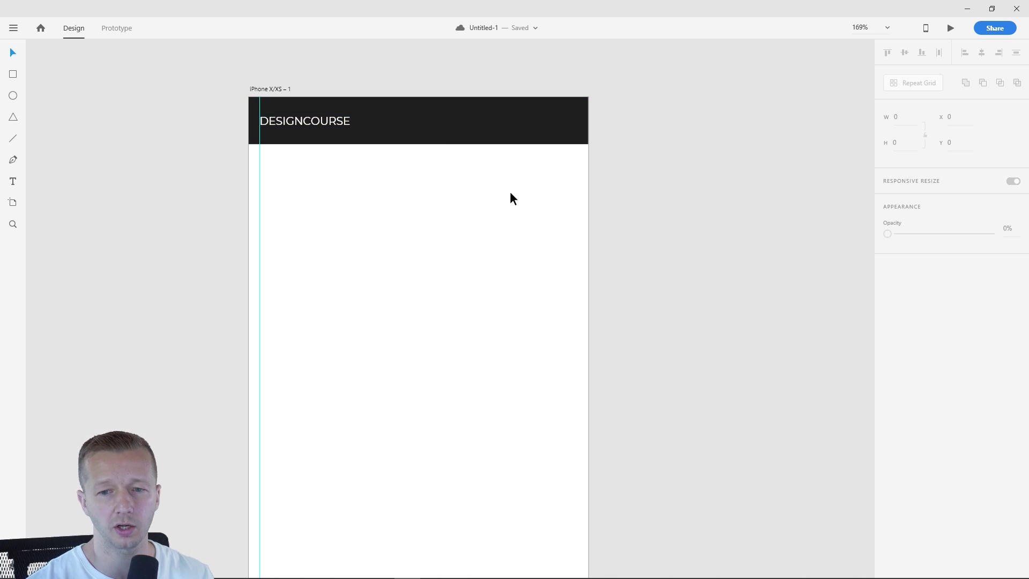
Draw a white three-line menu icon at the right of the header
left_click_drag(636, 176, 657, 220)
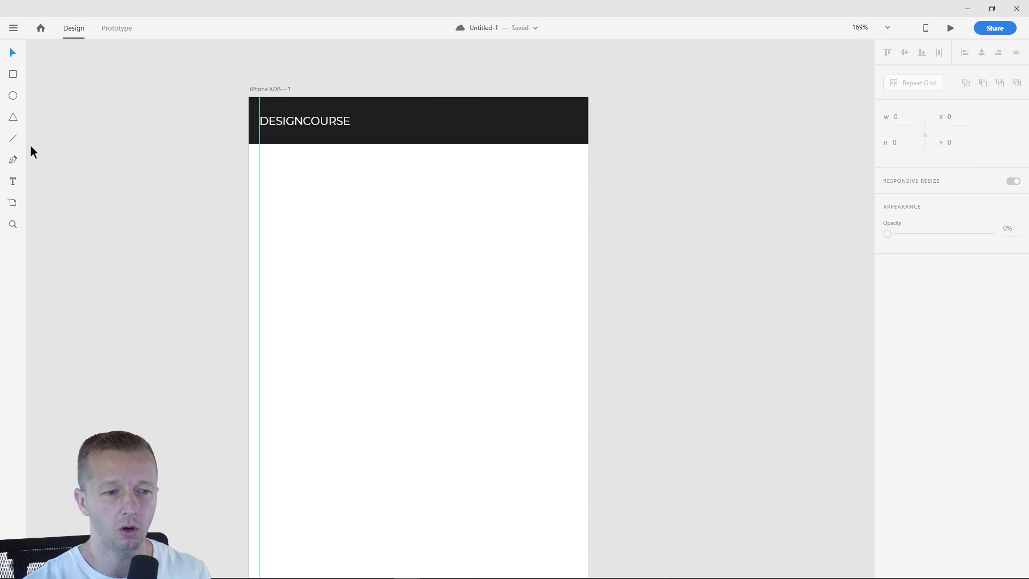
left_click(11, 140)
mouse_move(260, 114)
left_mouse_down()
mouse_move(547, 121)
mouse_move(572, 110)
mouse_move(563, 134)
left_mouse_up()
left_click(911, 317)
left_click(919, 82)
key("Escape")
left_click(563, 121)
Make the DESIGNCOURSE label SemiBold, then select the bar, label and menu icon together
left_click(291, 120)
left_click(919, 308)
left_click(934, 474)
left_click(670, 177)
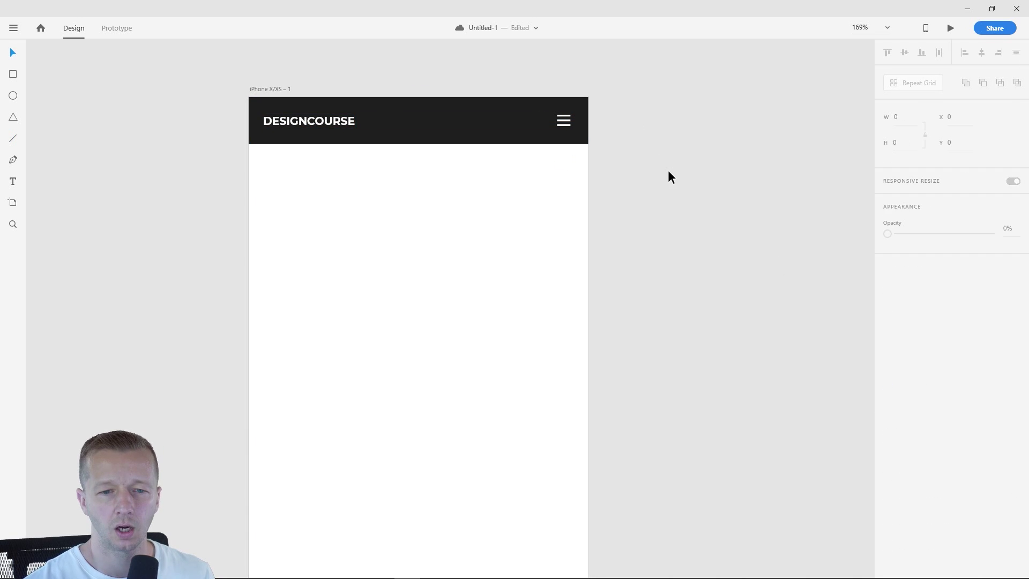
left_click(314, 128)
left_click(563, 123)
left_click(357, 57)
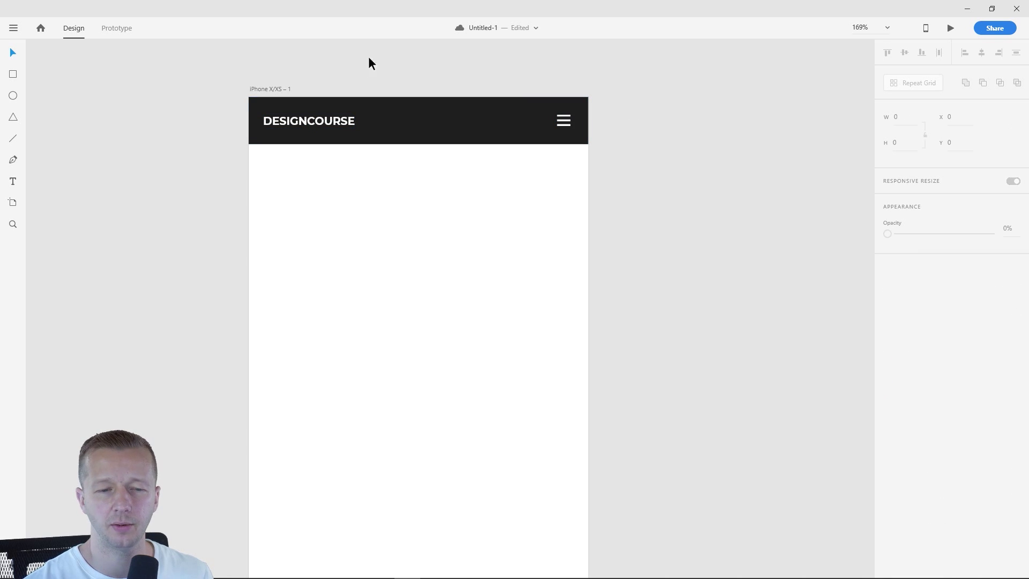
left_click_drag(198, 80, 631, 185)
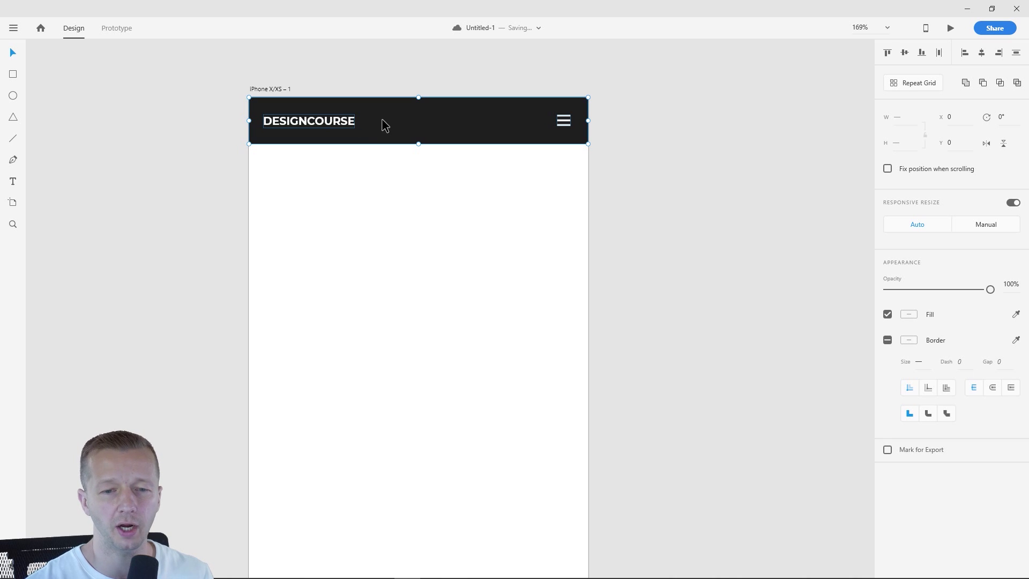
Turn the selected DESIGNCOURSE header into a component via Make Component
left_click_drag(197, 72, 628, 193)
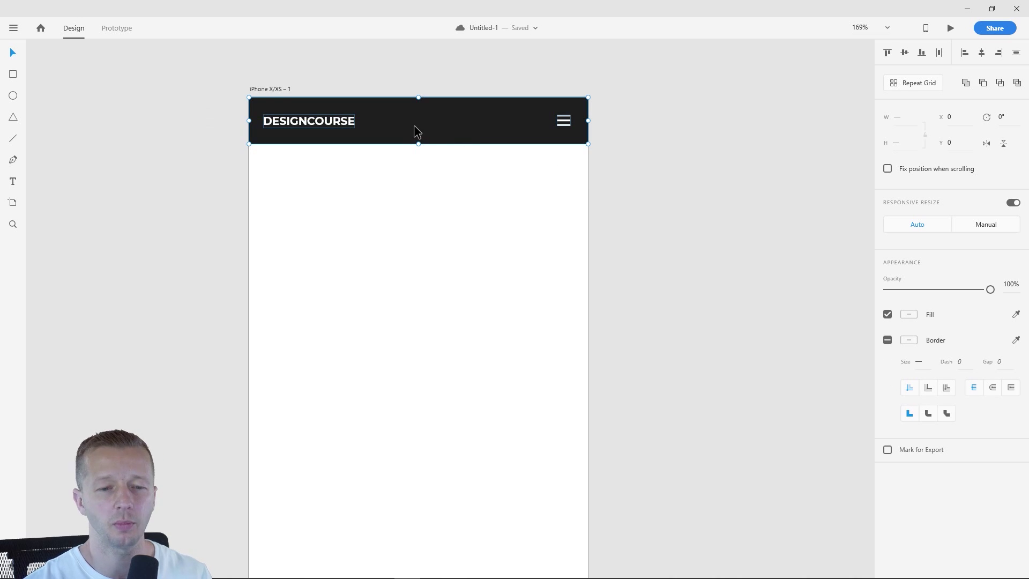
right_click(396, 123)
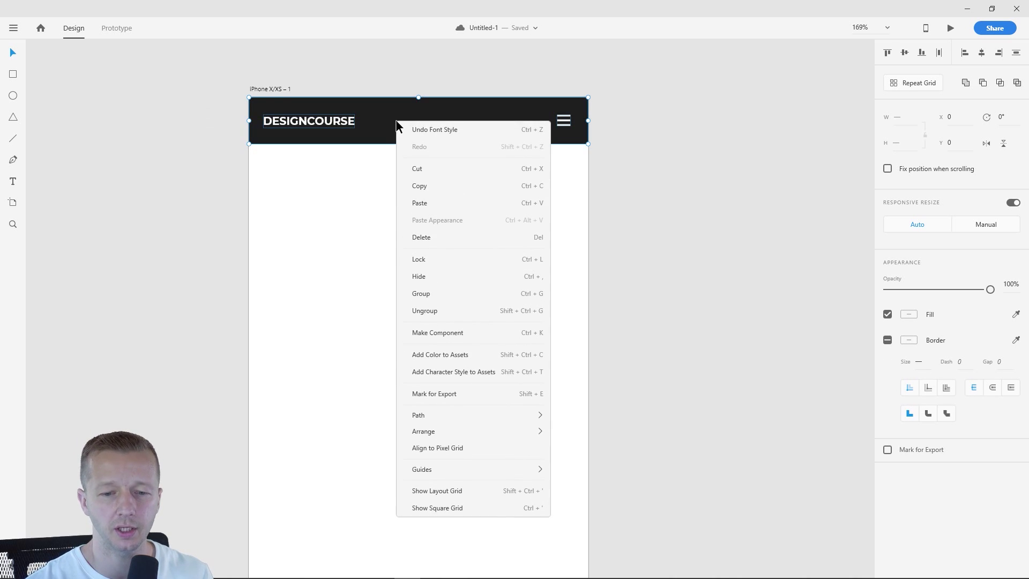
left_click(465, 336)
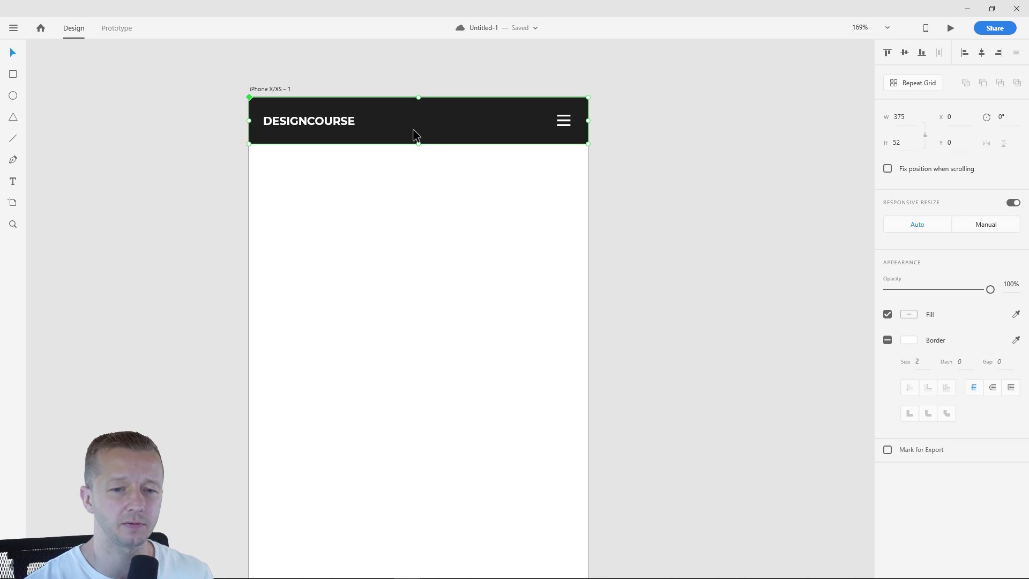
Switch to the Artboard tool to show the device artboard presets
left_click(343, 94)
left_click(400, 120)
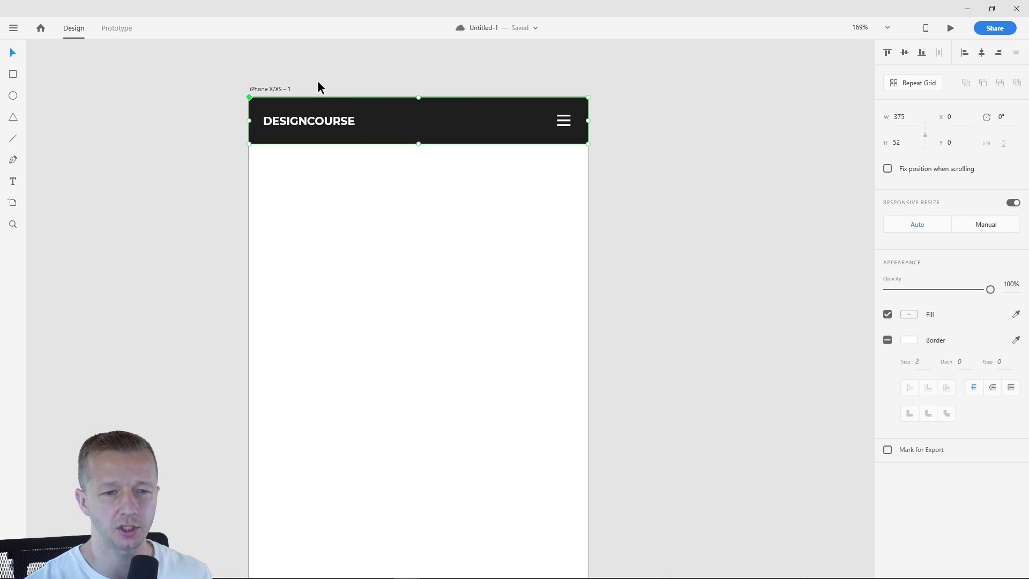
left_click(314, 83)
left_click(13, 202)
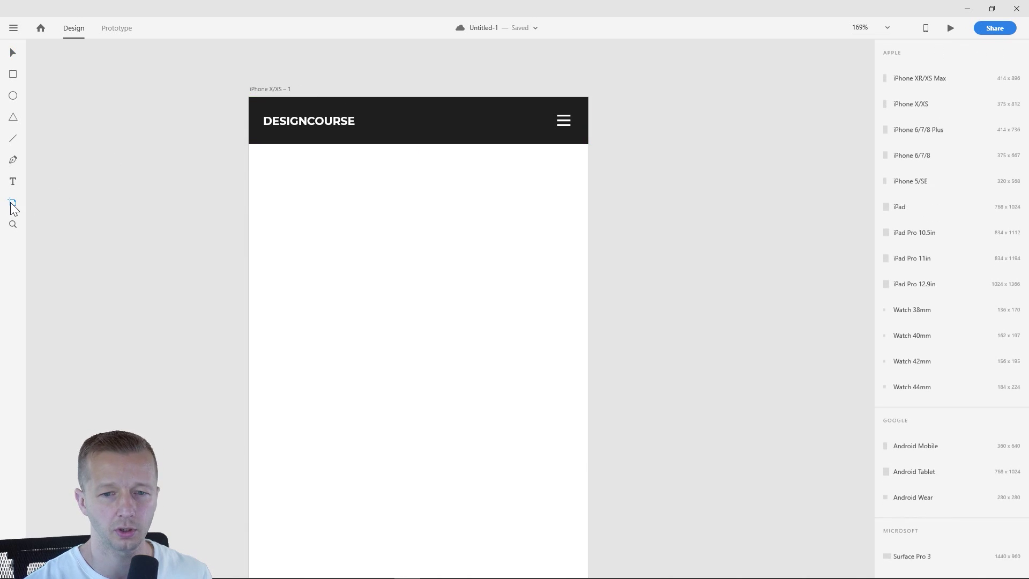
Add an iPad artboard and Alt-drag a copy of the header component onto it
left_click(908, 206)
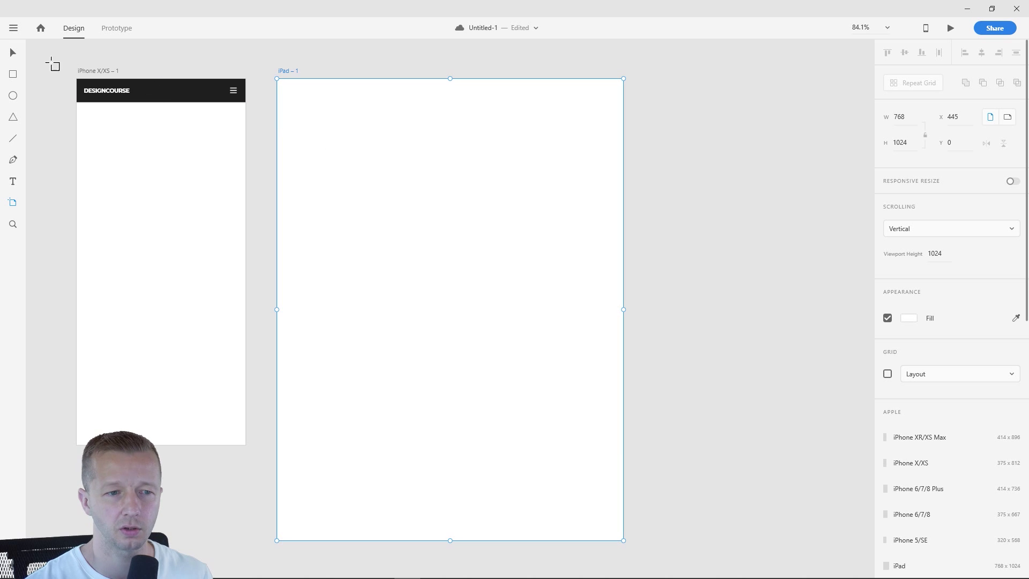
key("v")
left_click(69, 63)
left_click(152, 93)
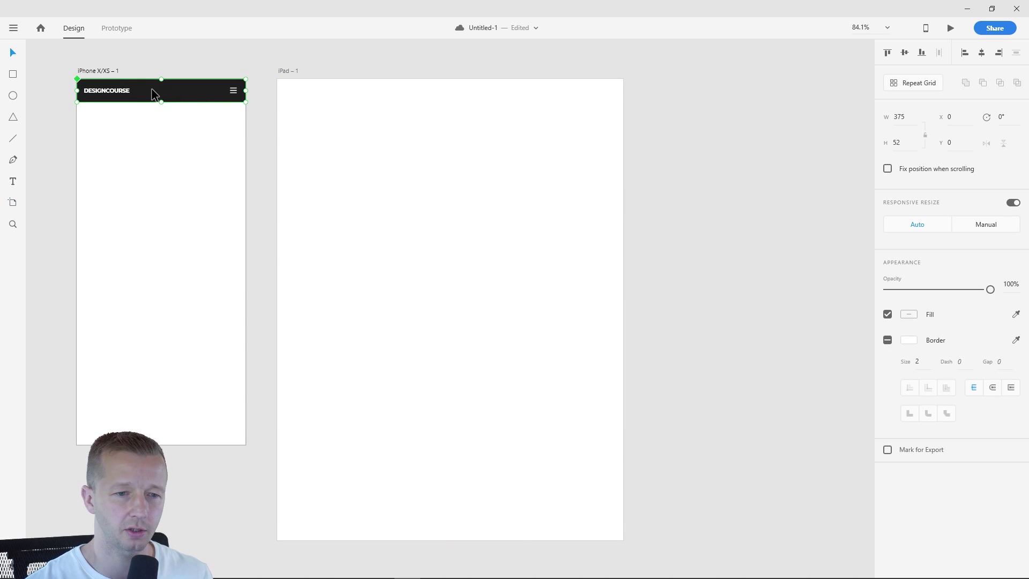
left_click_drag(153, 95, 392, 107)
Align the header copy to the iPad artboard's top and stretch it to 769 px wide
left_click_drag(449, 132, 445, 102)
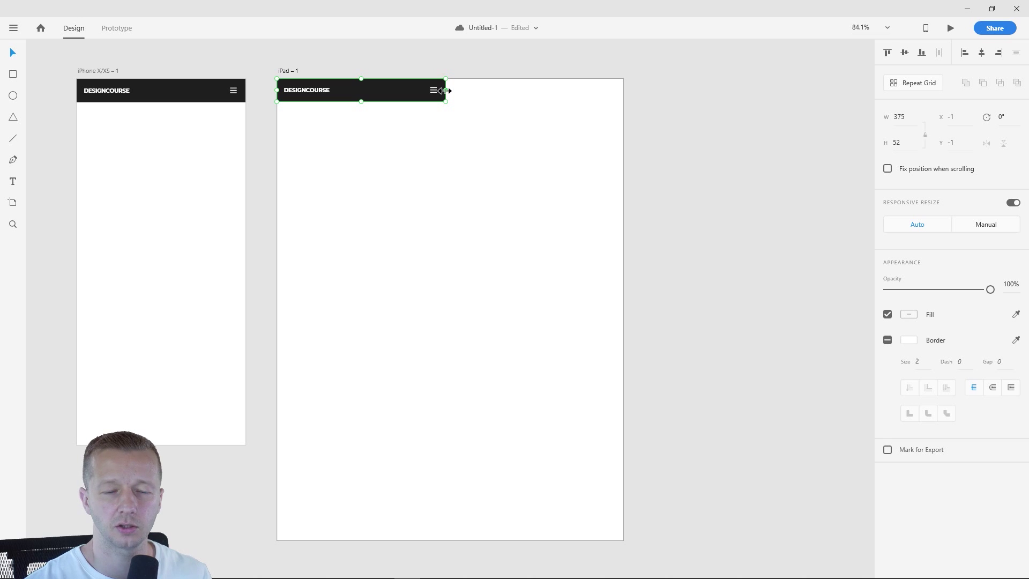
left_click_drag(445, 91, 622, 93)
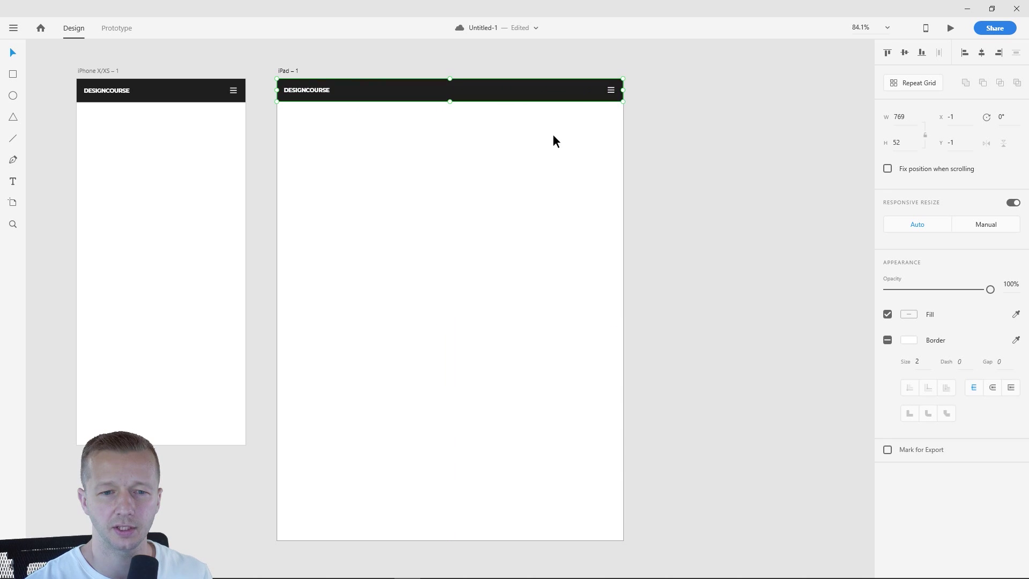
left_click(513, 140)
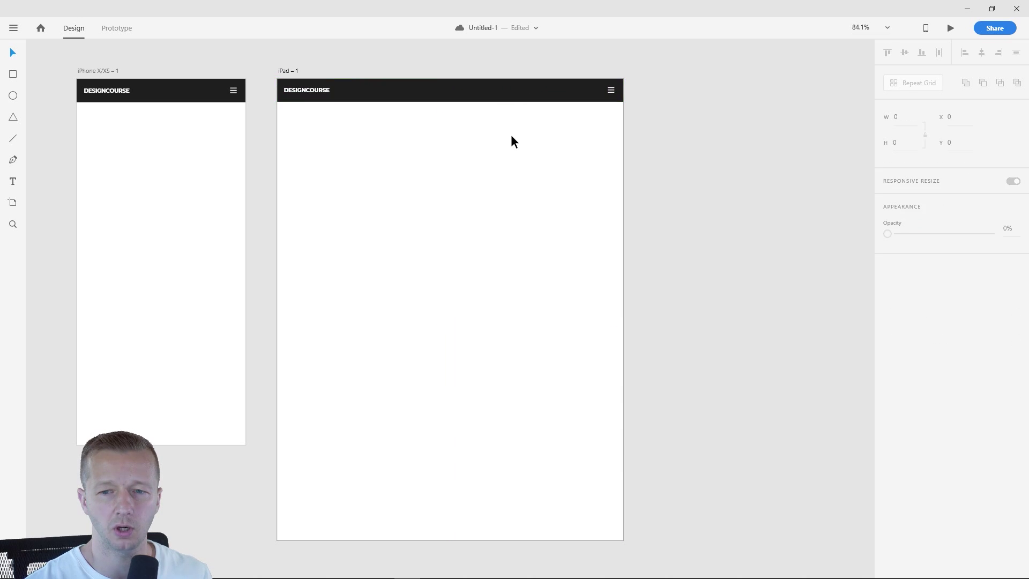
left_click(343, 96)
scroll(284, 97, "up", 5)
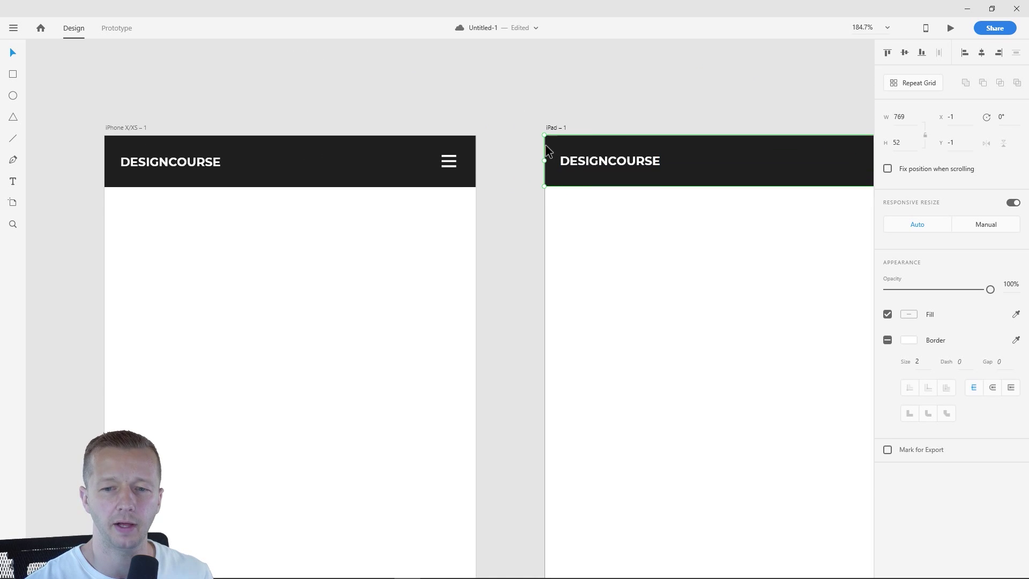
left_click(114, 148)
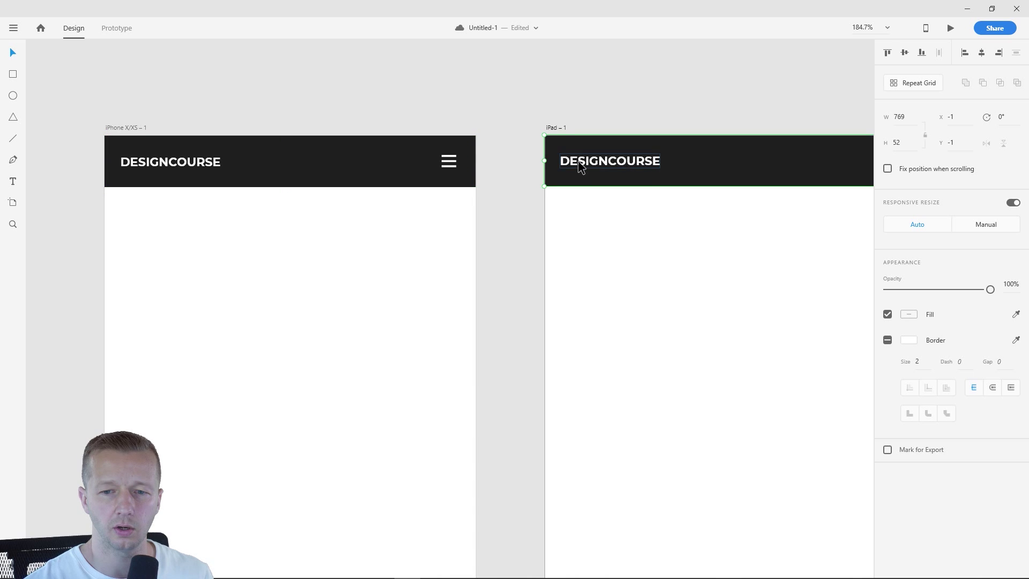
left_click(609, 157)
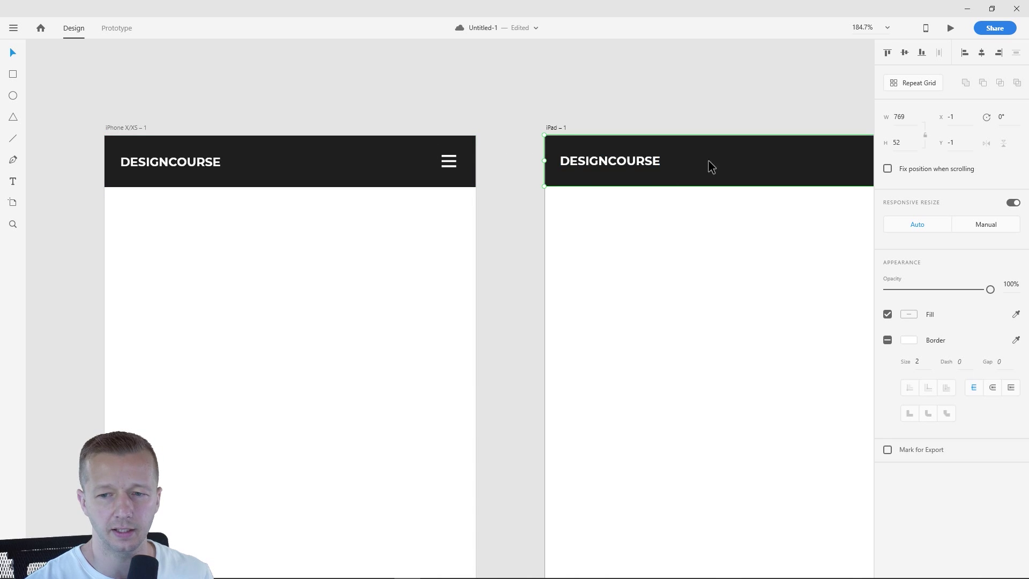
left_click(237, 163)
left_click(674, 168)
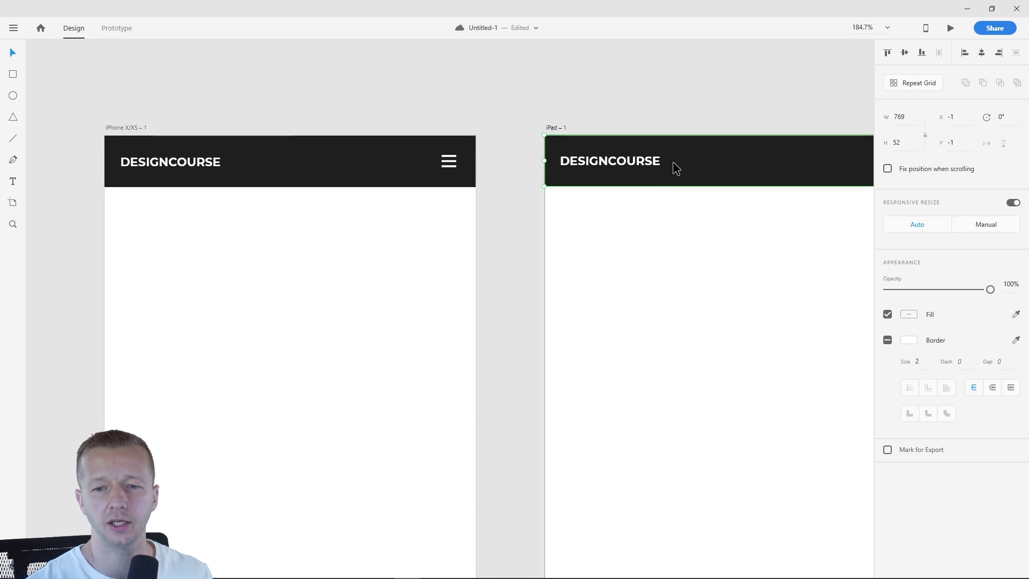
left_click(365, 168)
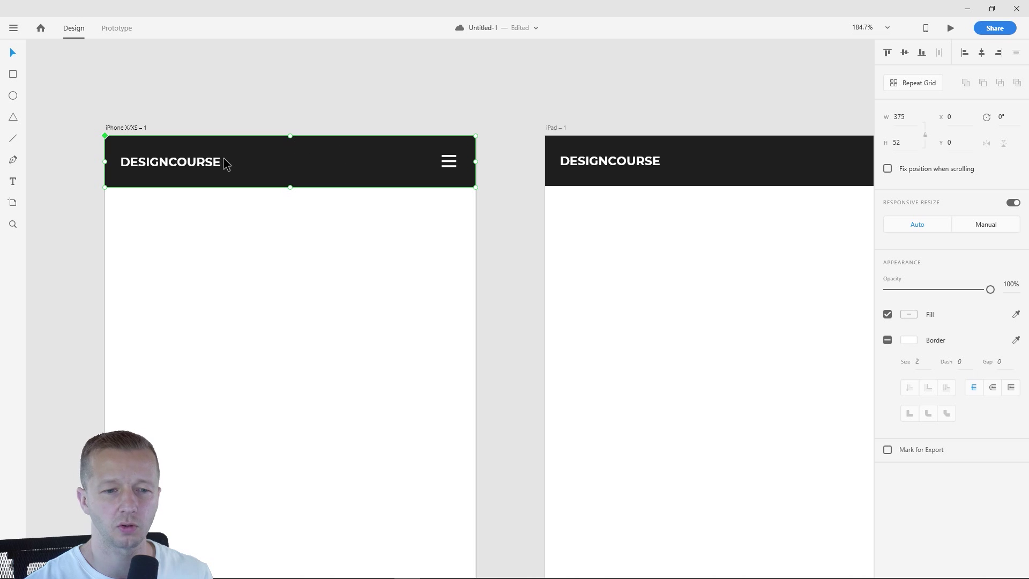
double_click(324, 160)
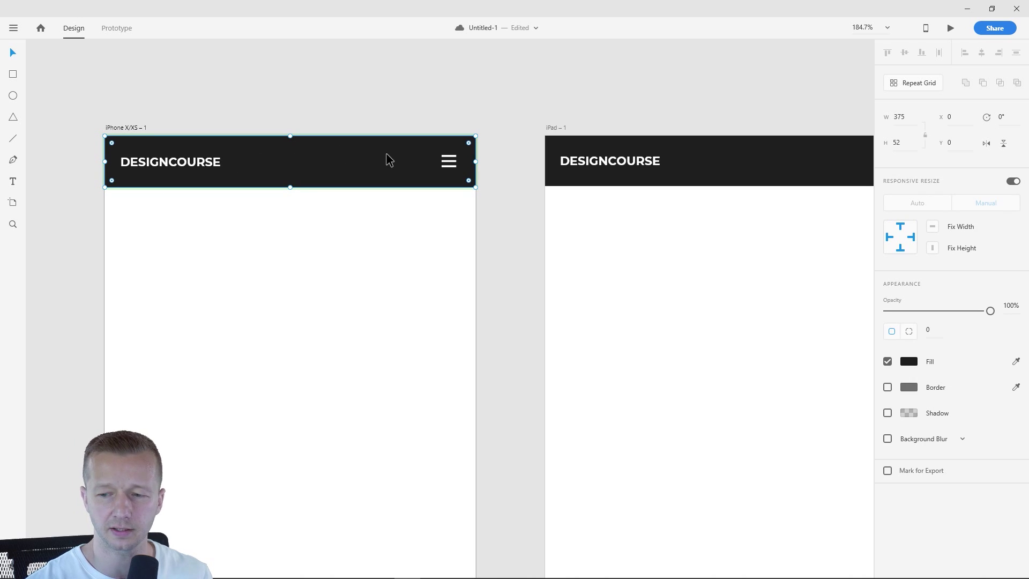
left_click(911, 362)
left_click(854, 333)
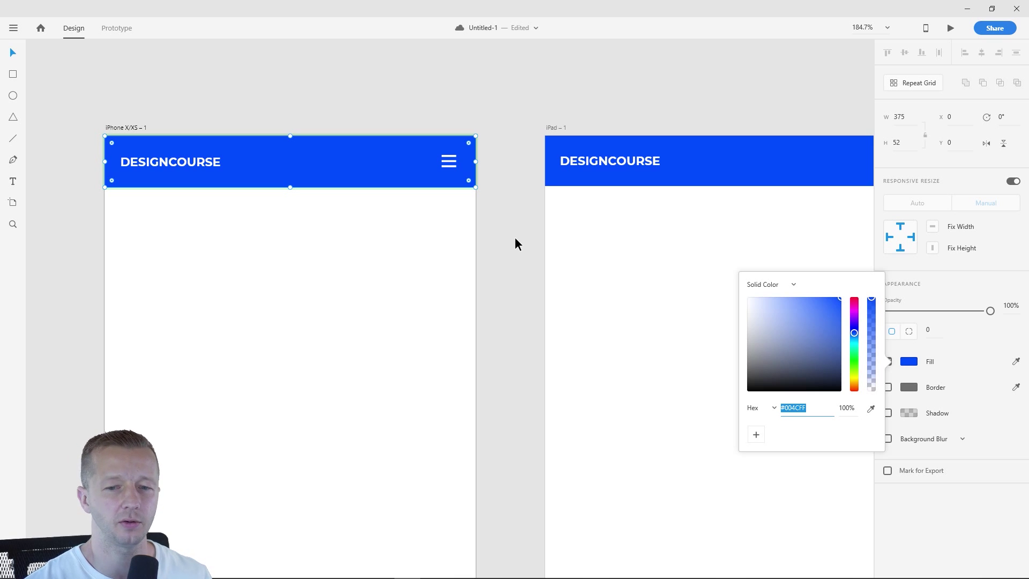
key("ctrl+z")
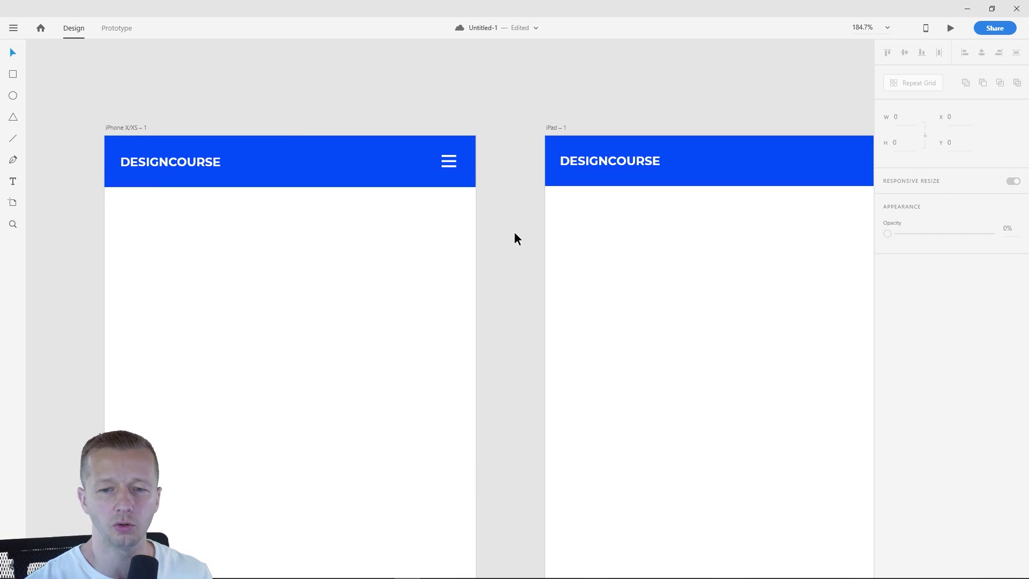
left_click(648, 234)
Zoom out to both artboards and try a vivid blue on the iPad header's bar, then undo it
left_click_drag(686, 229, 333, 239)
scroll(439, 243, "down", 1)
scroll(439, 240, "down", 3)
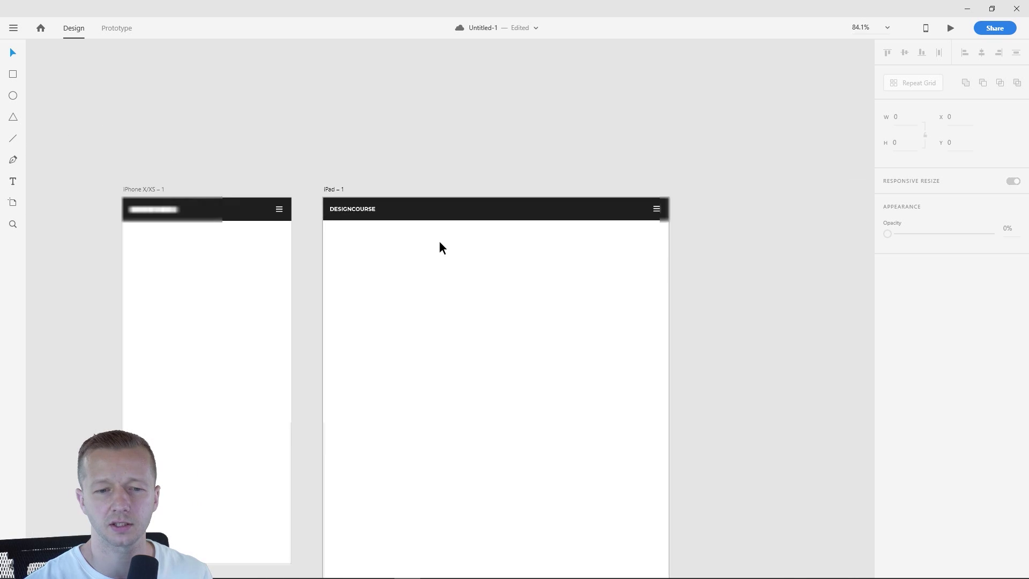
left_click_drag(439, 246, 503, 232)
left_click(466, 191)
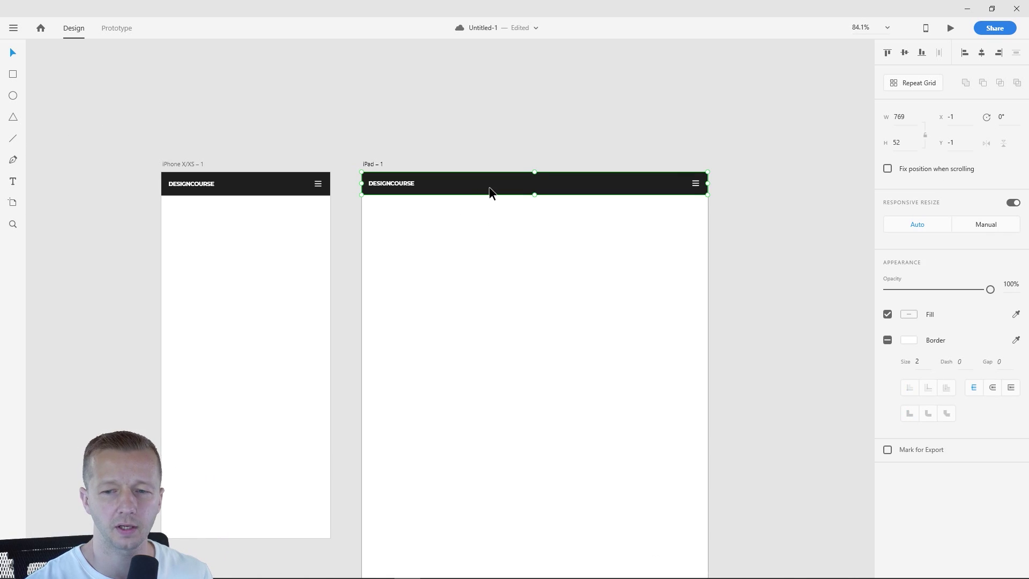
double_click(508, 189)
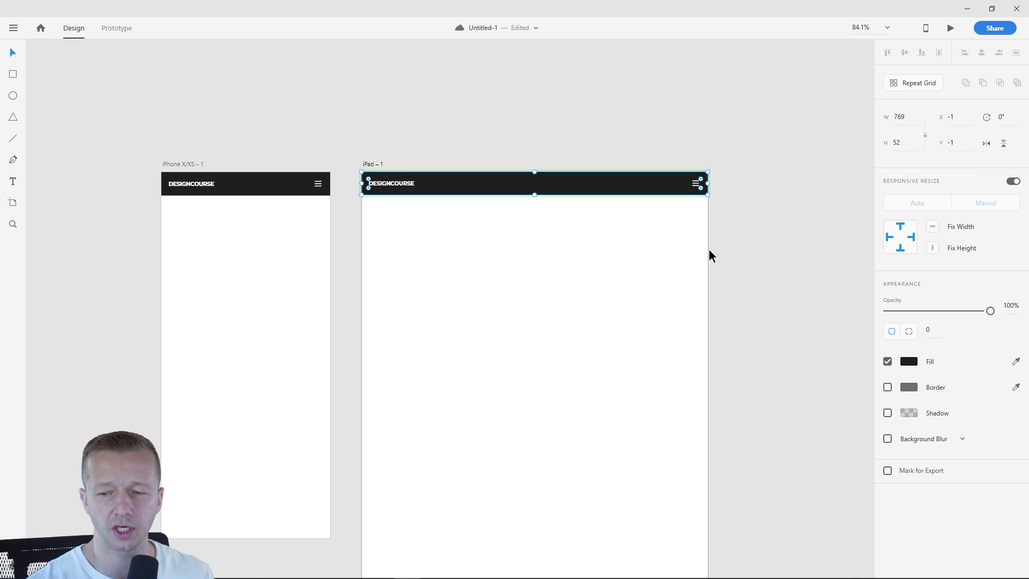
left_click(910, 362)
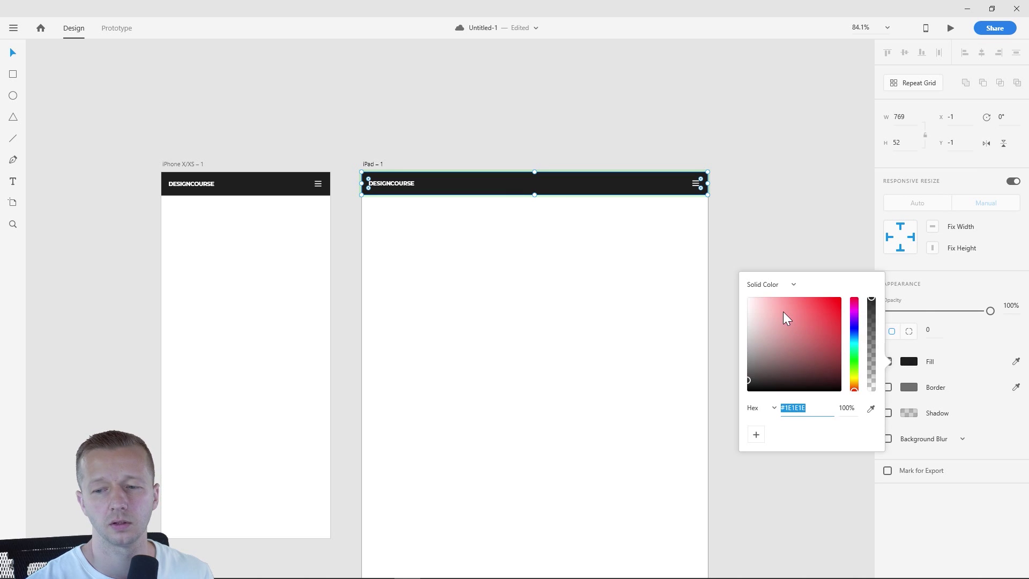
left_click(856, 333)
left_click(840, 304)
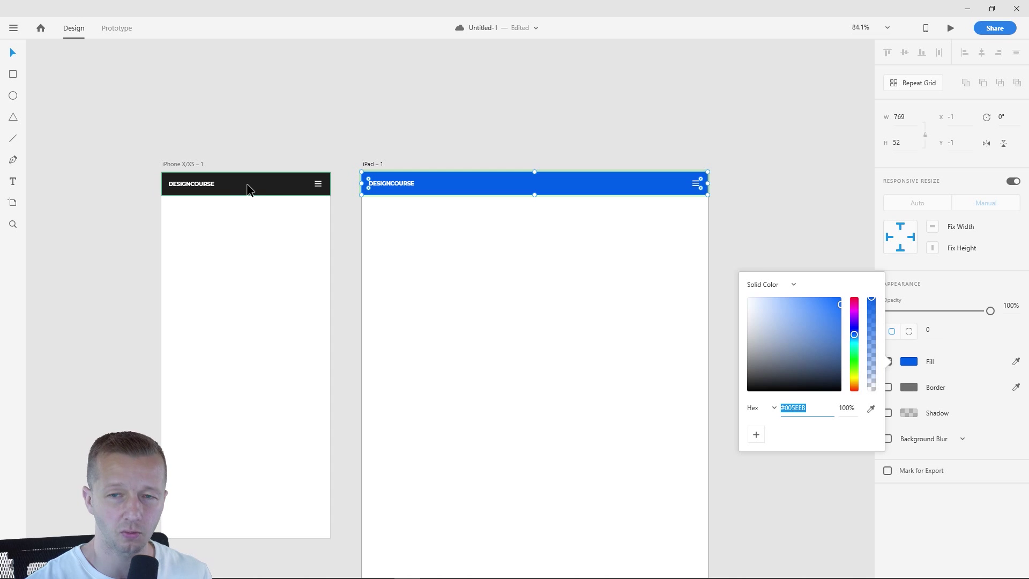
left_click(419, 261)
key("ctrl+z")
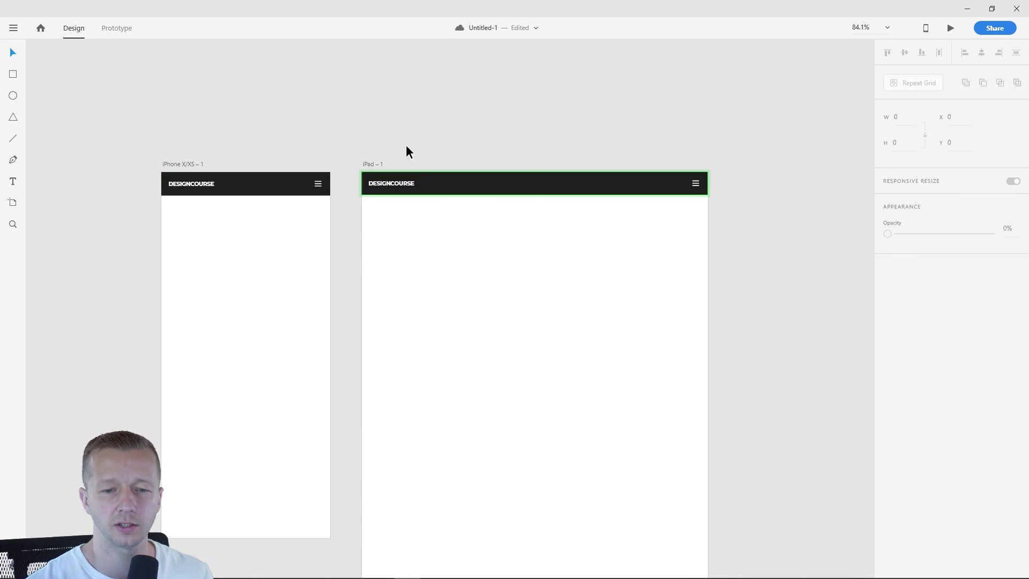
Alt-drag a duplicate of the iPad header further down the artboard
left_click(468, 188)
left_click_drag(469, 189, 477, 276)
left_click(418, 207)
Fill the top iPad header's background bright blue, then undo back to dark
left_click(462, 193)
double_click(480, 189)
left_click(911, 362)
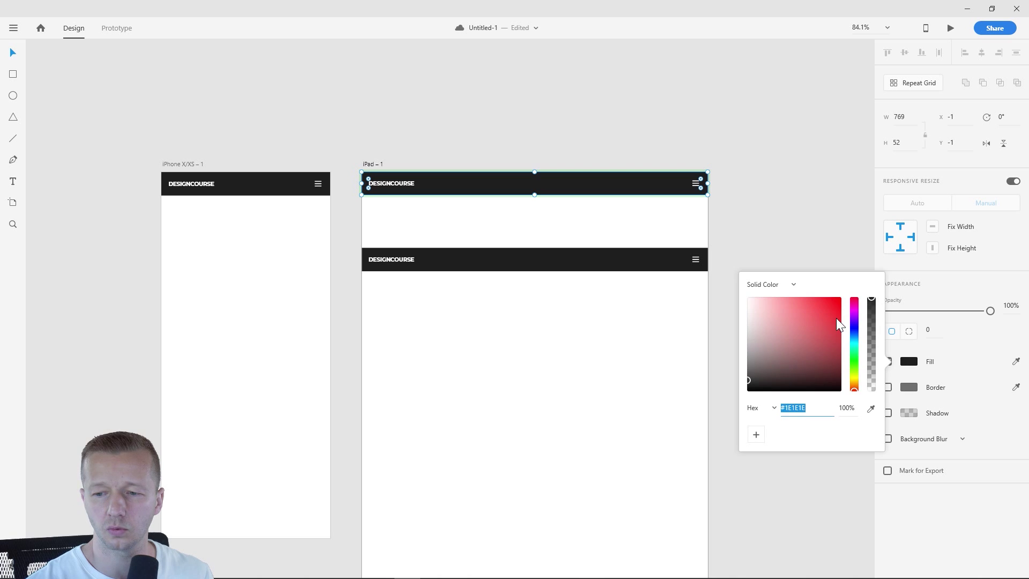
left_click(856, 334)
left_click_drag(836, 313, 847, 303)
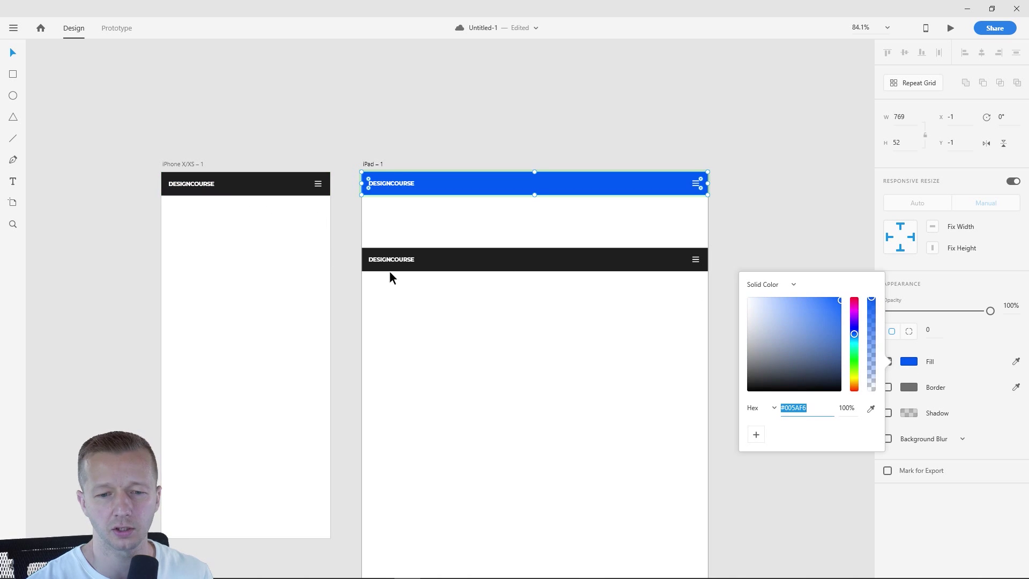
left_click(456, 207)
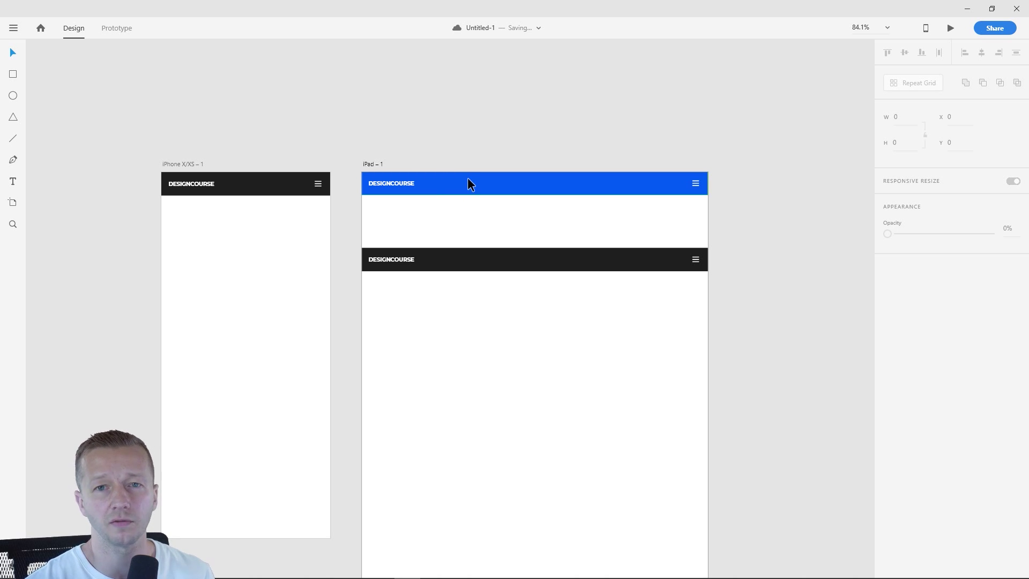
key("ctrl+z")
Delete the duplicate second header from the iPad artboard
left_click(455, 128)
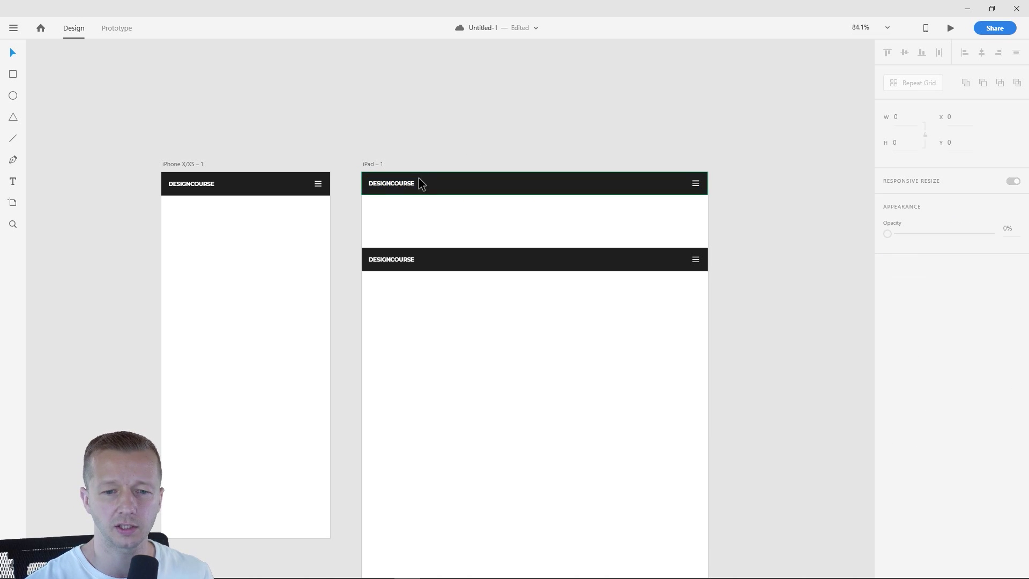
scroll(421, 184, "up", 4)
left_click_drag(416, 191, 409, 147)
left_click(521, 214)
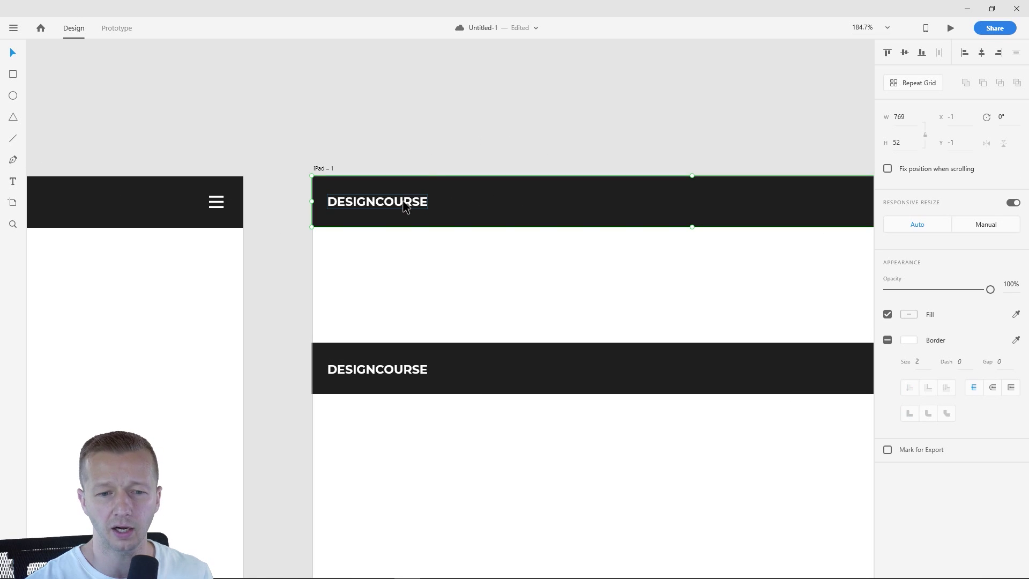
scroll(429, 131, "down", 3)
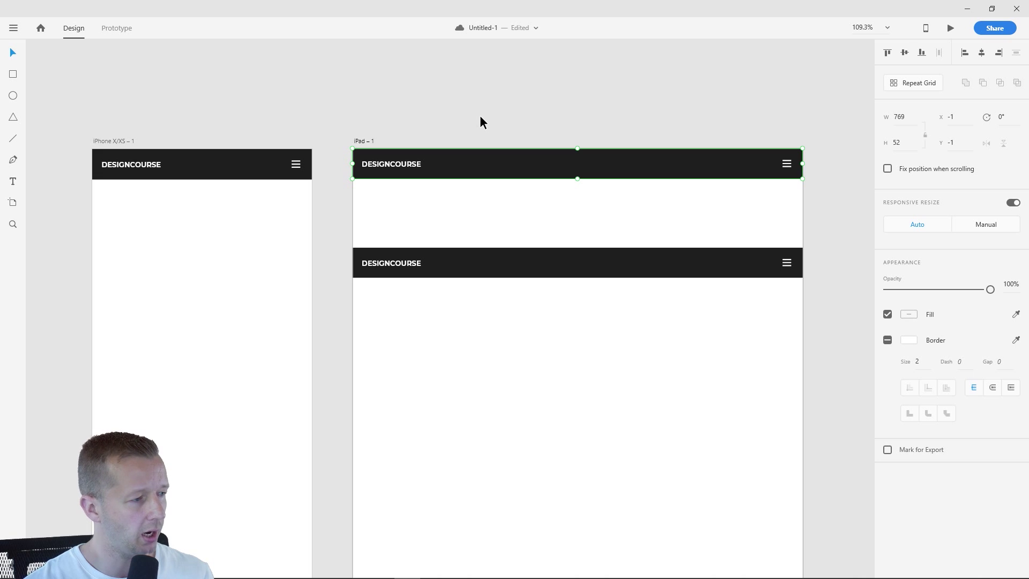
left_click(481, 115)
left_click(539, 264)
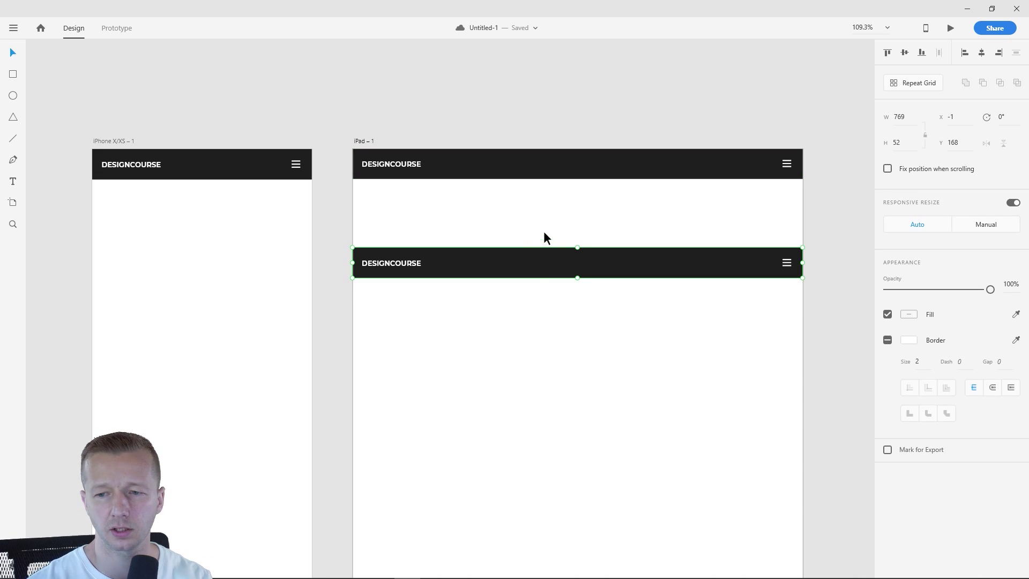
key("Delete")
Drag the iPad header's bottom edge down to about 67 px tall
left_click(537, 178)
left_click_drag(579, 179, 583, 187)
left_click(575, 229)
Nudge the iPad DESIGNCOURSE text right and set its font size to 16
left_click(391, 171)
left_click(393, 172)
left_click_drag(395, 172, 403, 173)
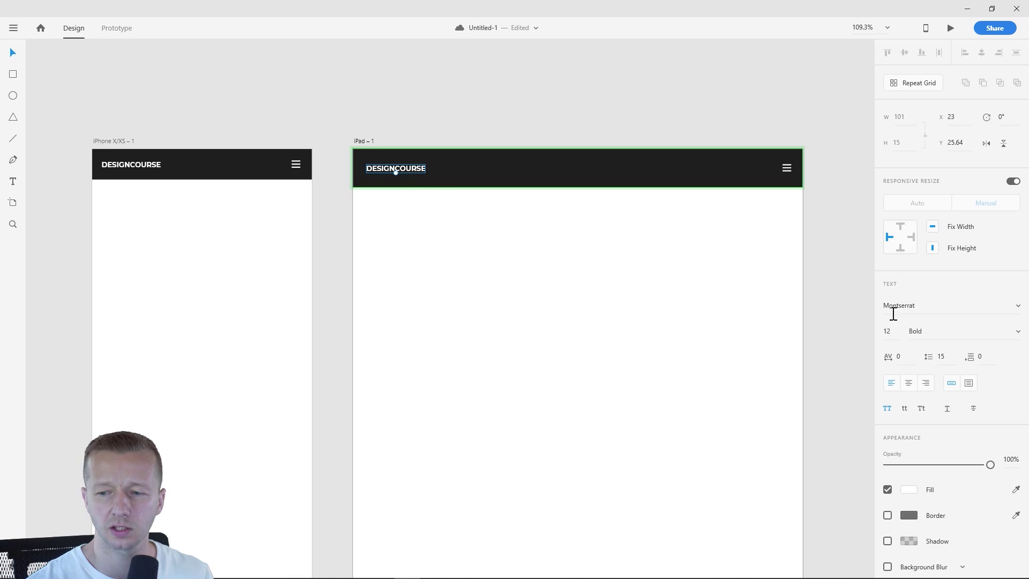
left_click(889, 331)
type("16")
key("Return")
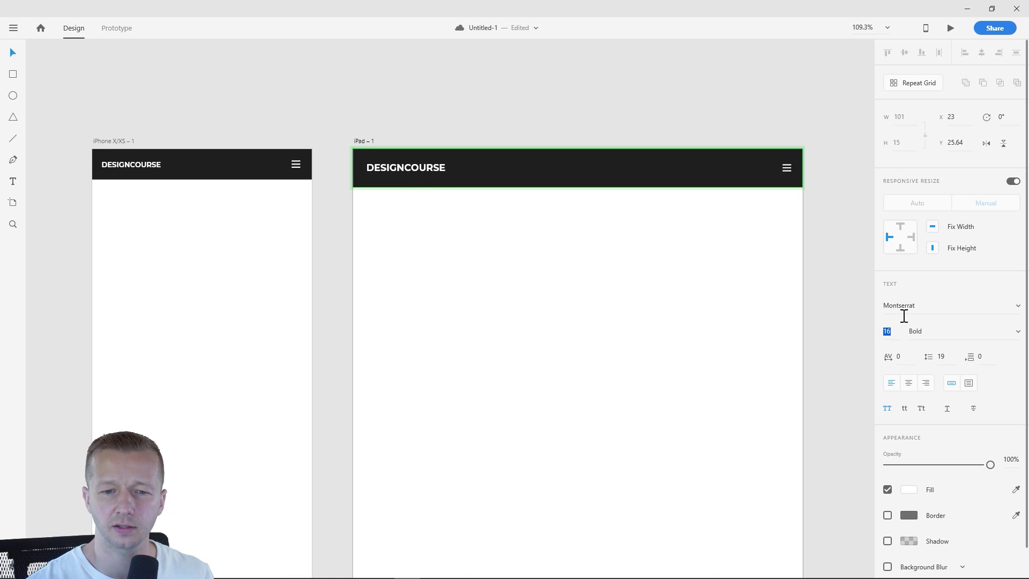
left_click(446, 198)
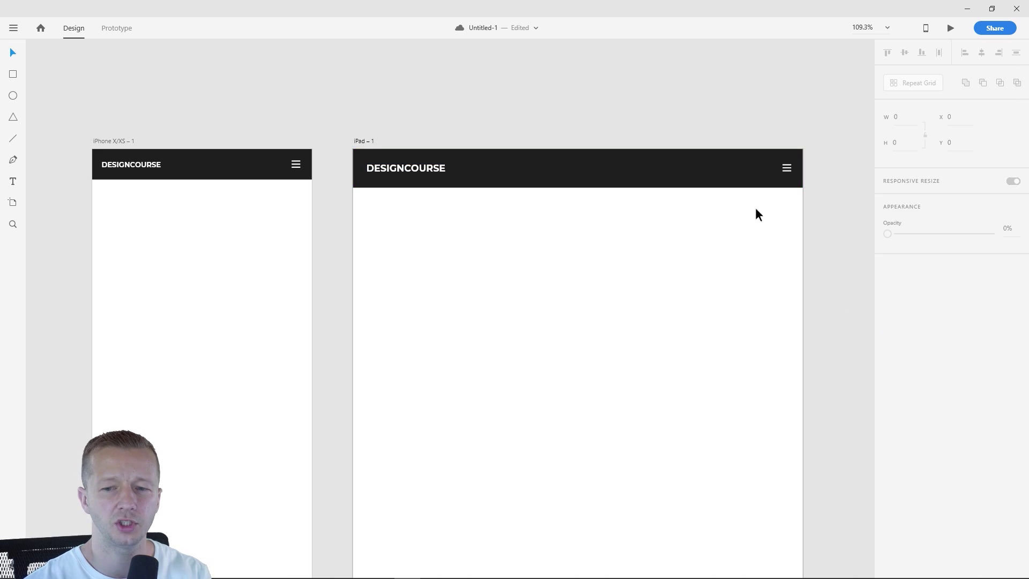
Inspect the iPad and iPhone header groups, stepping into the hamburger icon and dark bar
left_click(788, 170)
double_click(789, 171)
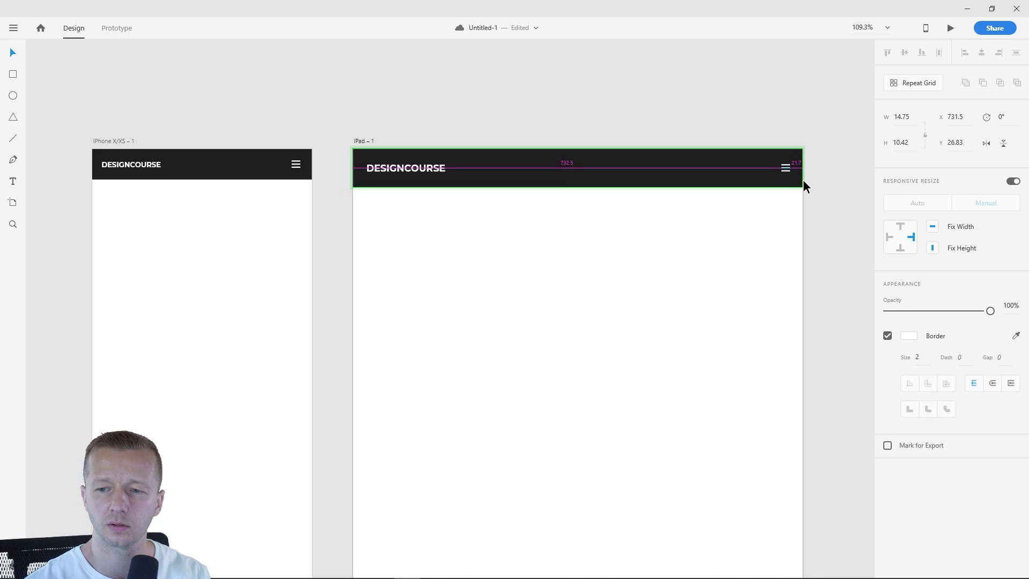
left_click(805, 322)
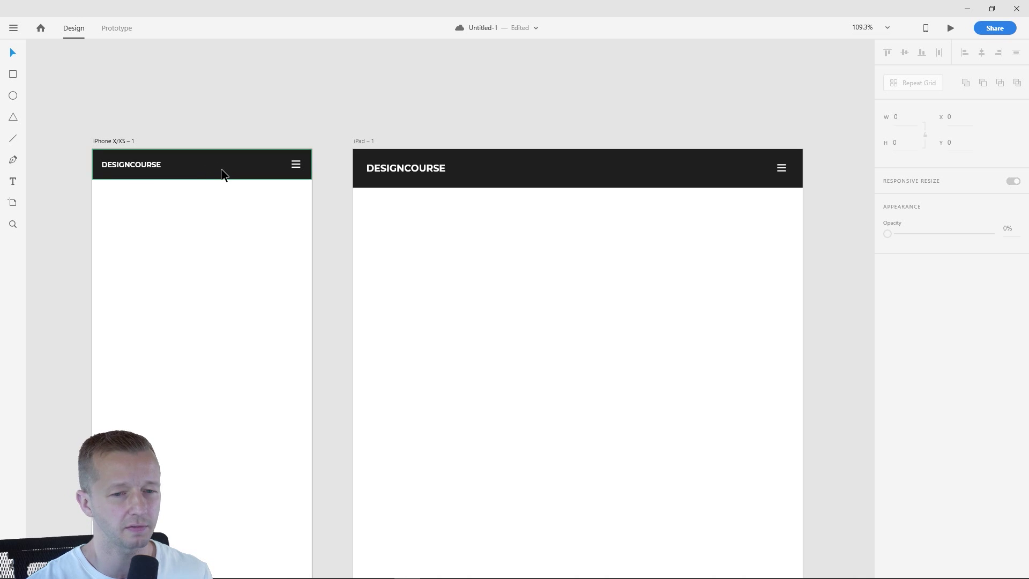
left_click(240, 169)
double_click(240, 169)
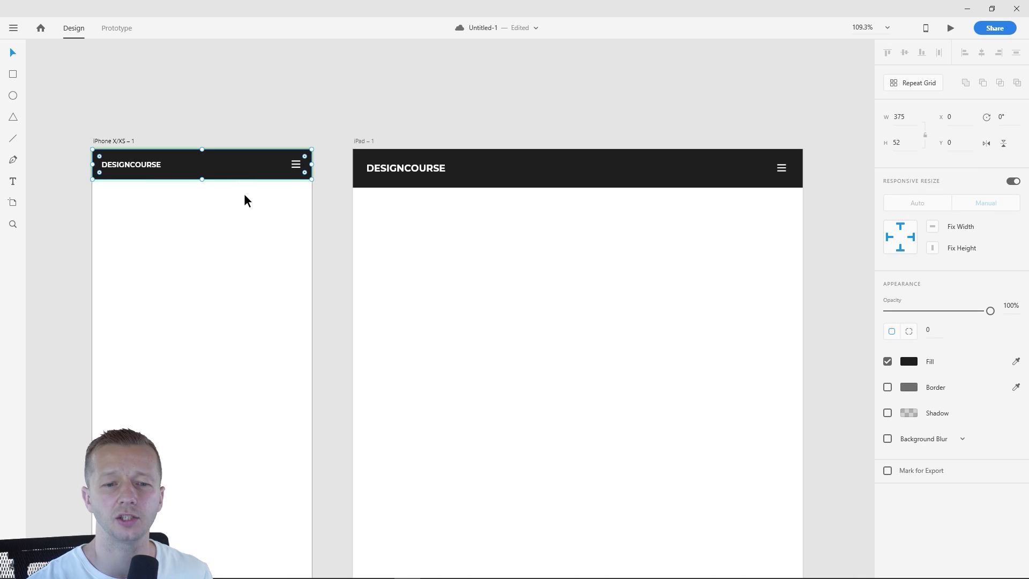
left_click(506, 134)
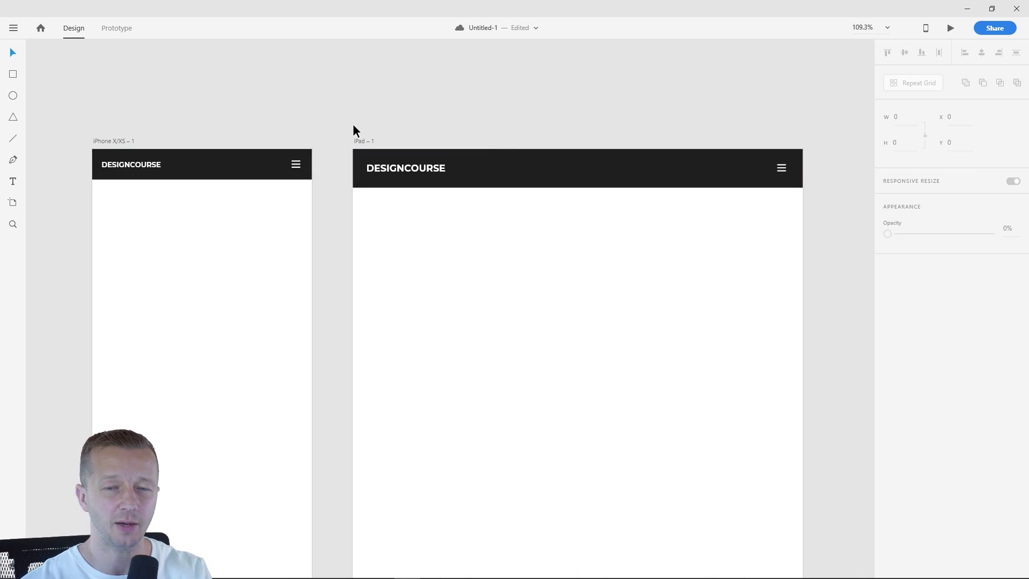
left_click(229, 166)
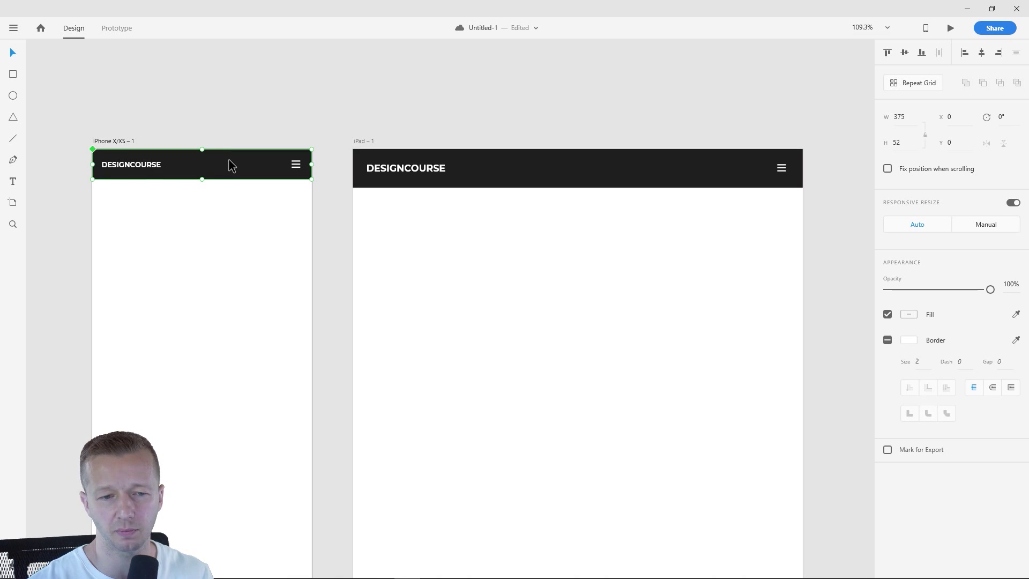
double_click(241, 169)
key("Escape")
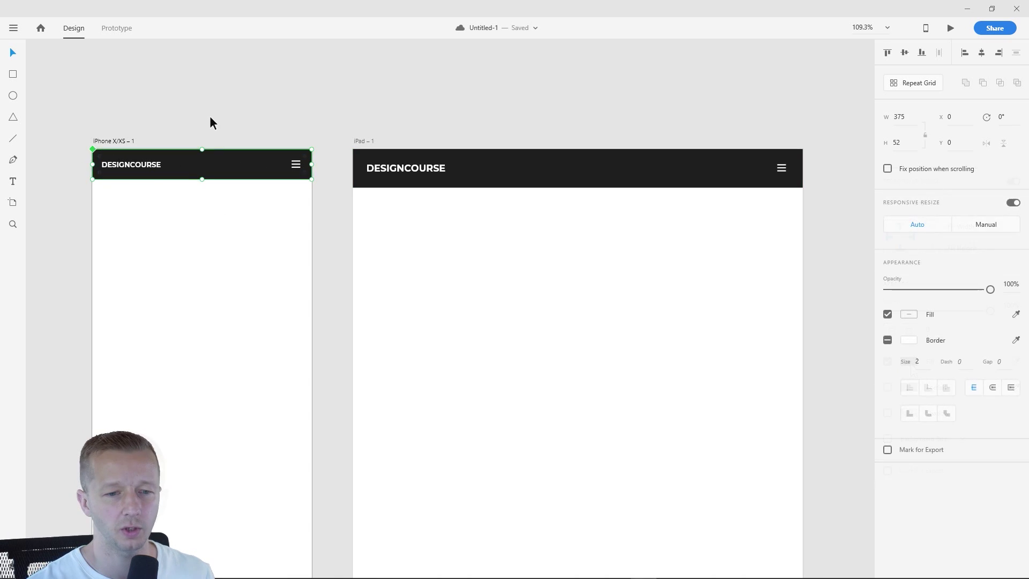
left_click(210, 116)
Try a bright cyan fill on the iPhone DESIGNCOURSE text, then undo it
left_click(128, 169)
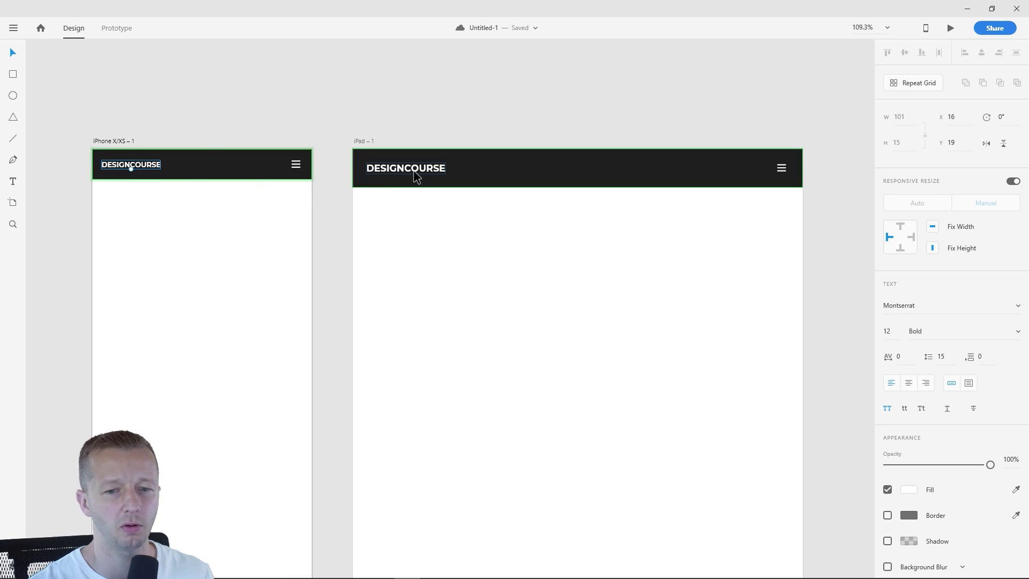
left_click(909, 489)
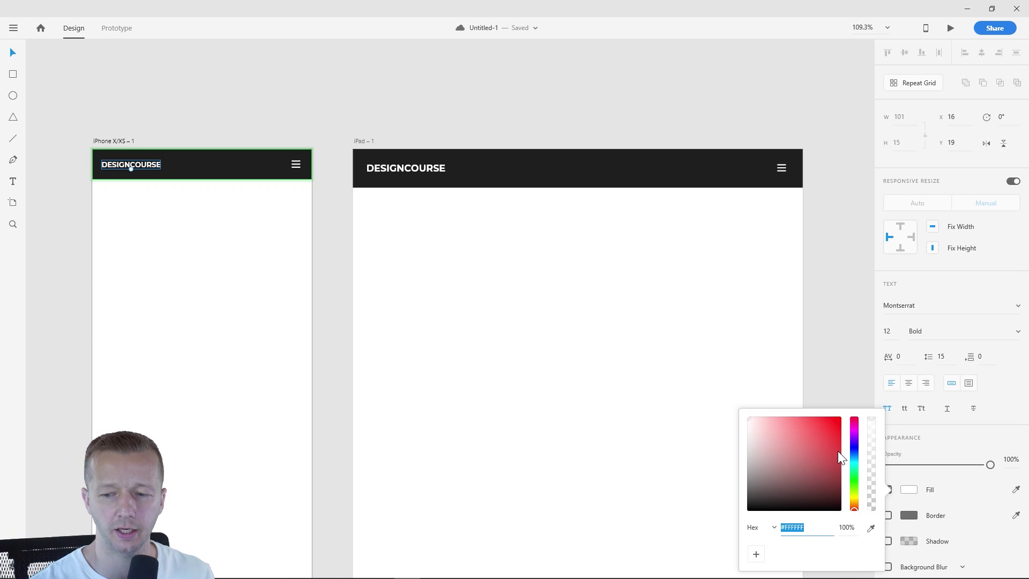
left_click(854, 461)
mouse_move(801, 434)
left_mouse_down()
mouse_move(783, 419)
mouse_move(840, 404)
left_mouse_up()
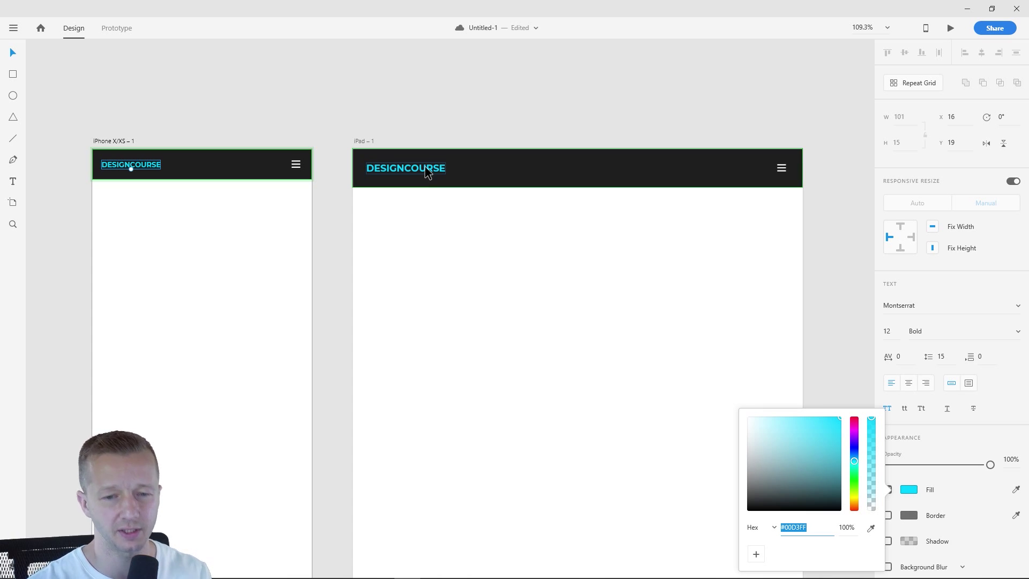
left_click(362, 98)
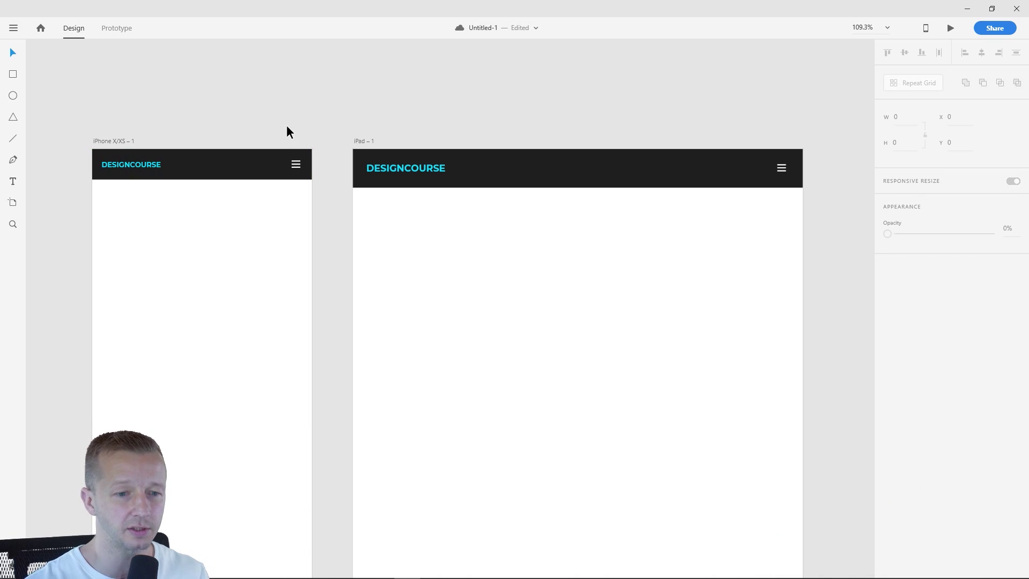
key("ctrl+z")
left_click(266, 99)
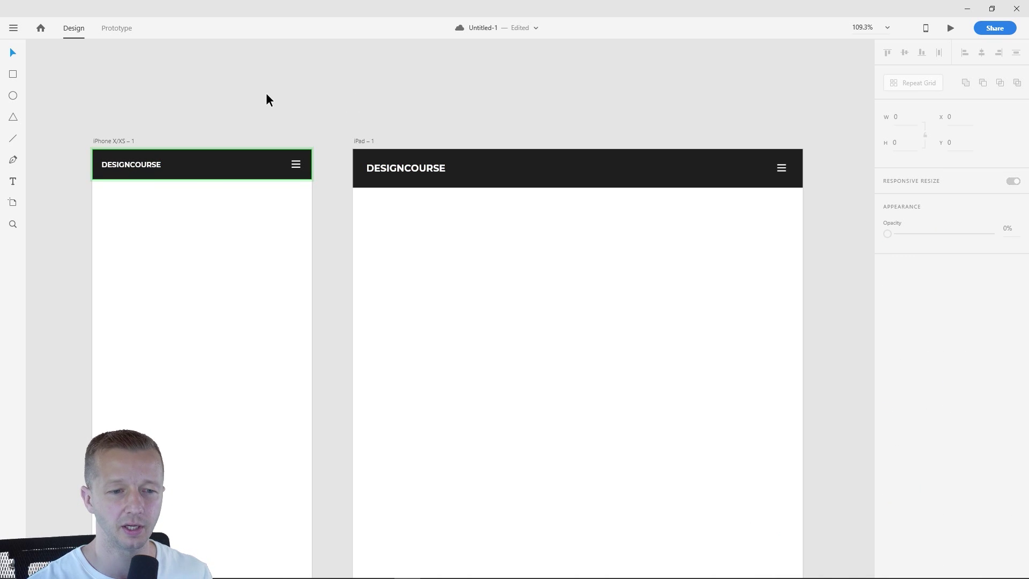
Draw a borderless 375 × 200 rectangle directly under the iPhone header
left_click(391, 163)
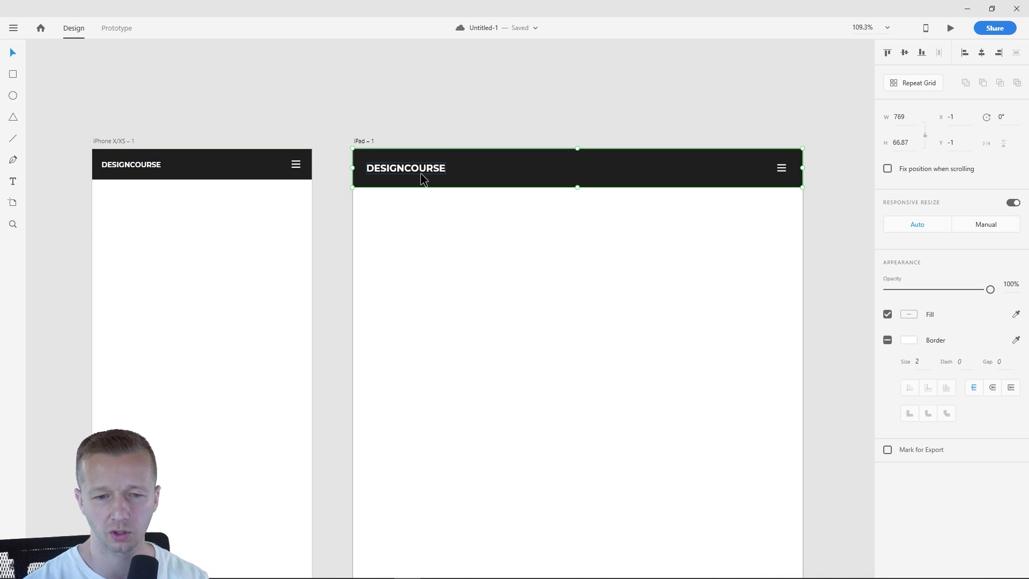
left_click(453, 225)
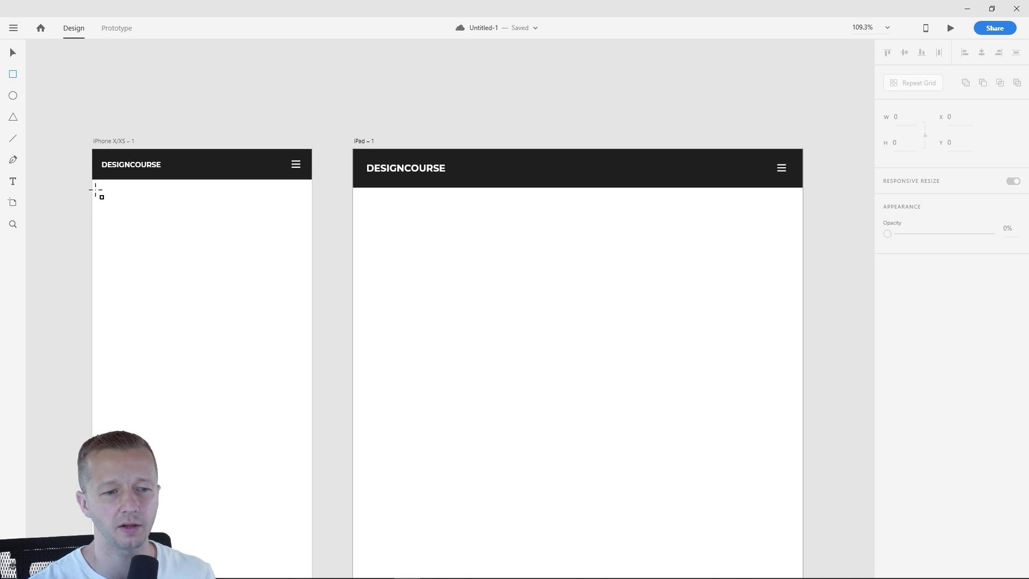
left_click_drag(92, 180, 311, 296)
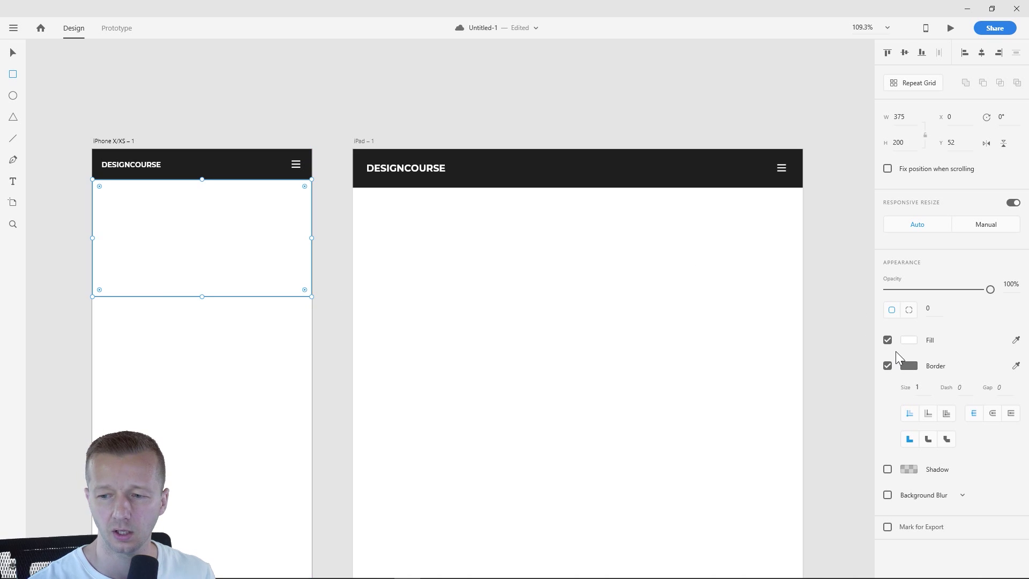
left_click(888, 366)
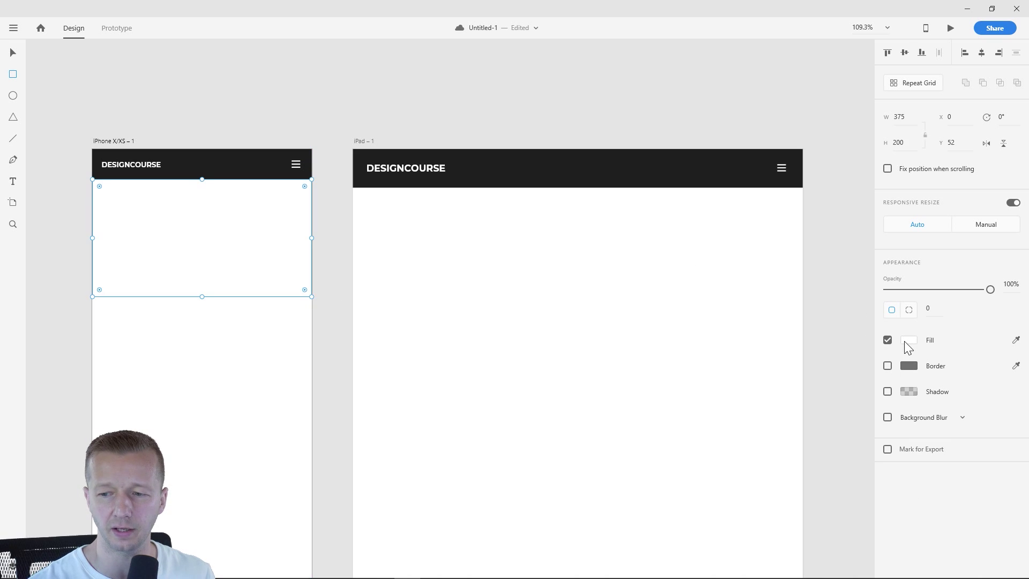
Fill the rectangle with #0080FF, save that blue as a swatch, and open Assets
left_click(906, 340)
left_click(854, 313)
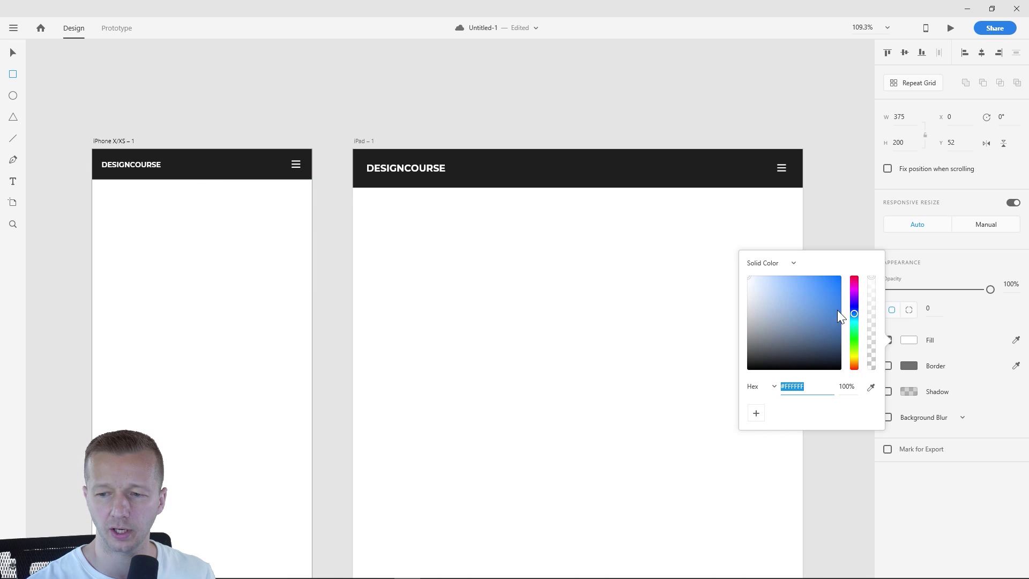
left_click_drag(832, 307, 847, 269)
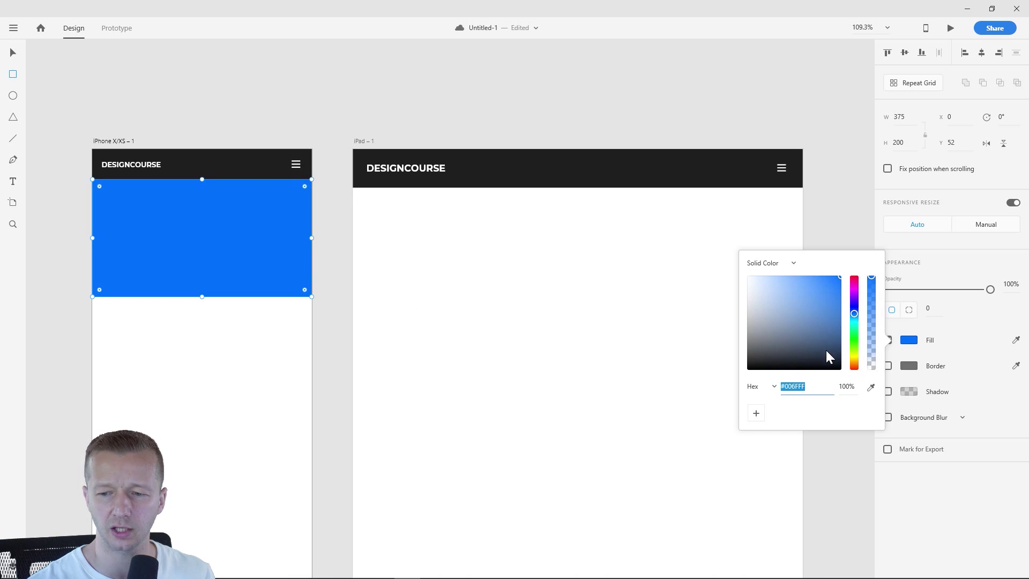
left_click_drag(854, 315, 855, 315)
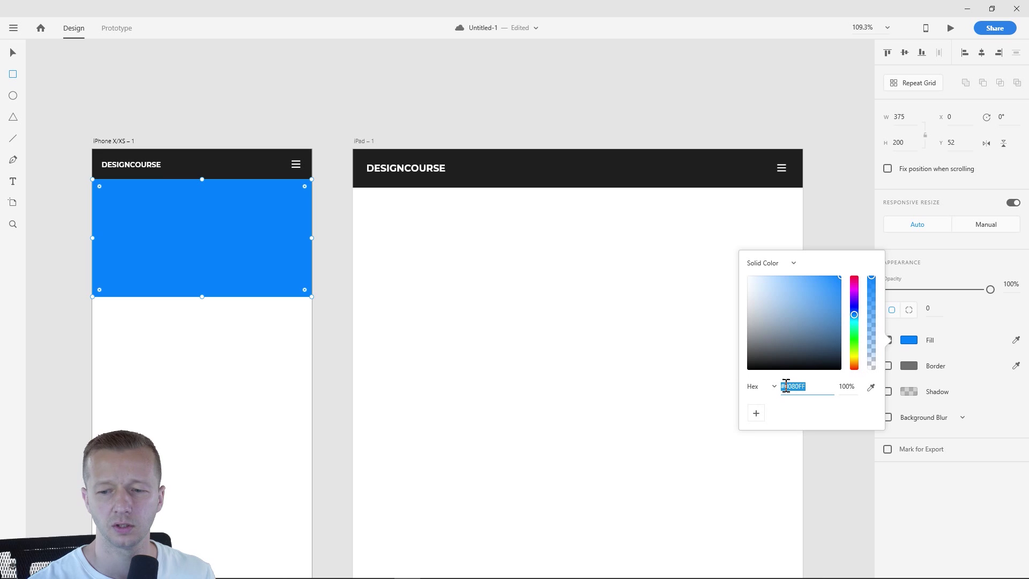
left_click(756, 414)
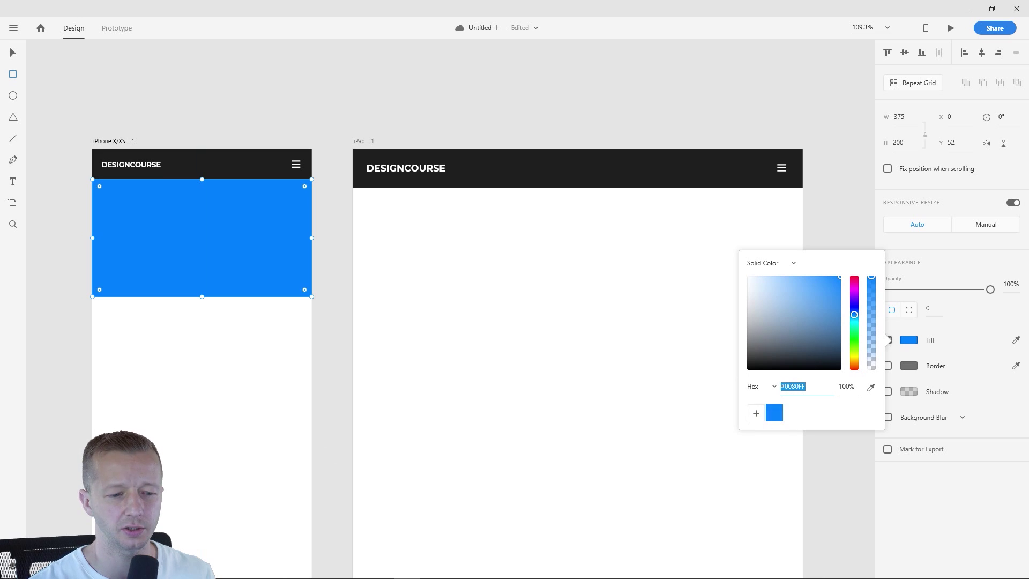
key("ctrl+shift+y")
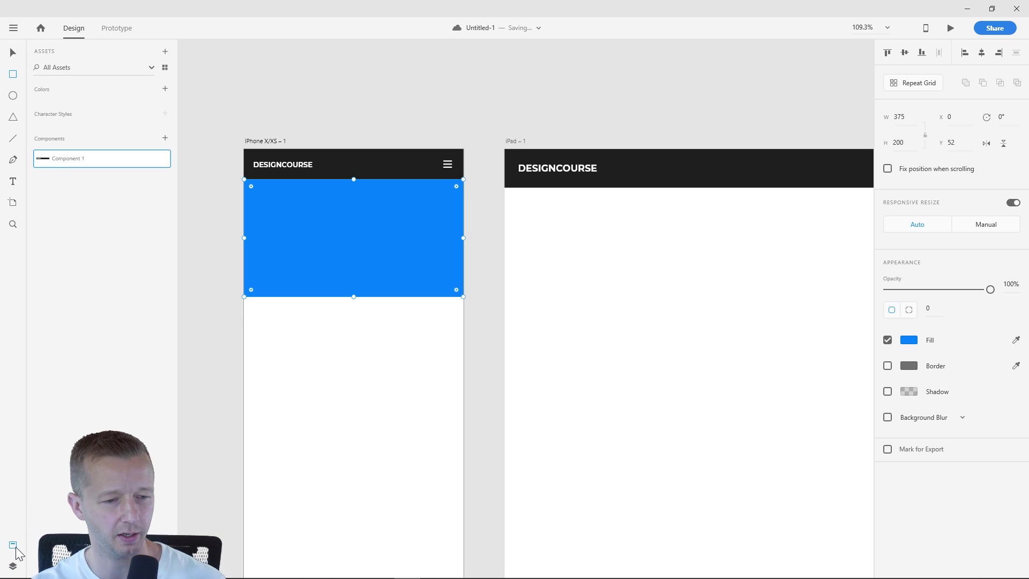
Save the blue block's #0080FF as a document colour, then deselect the block
left_click(166, 89)
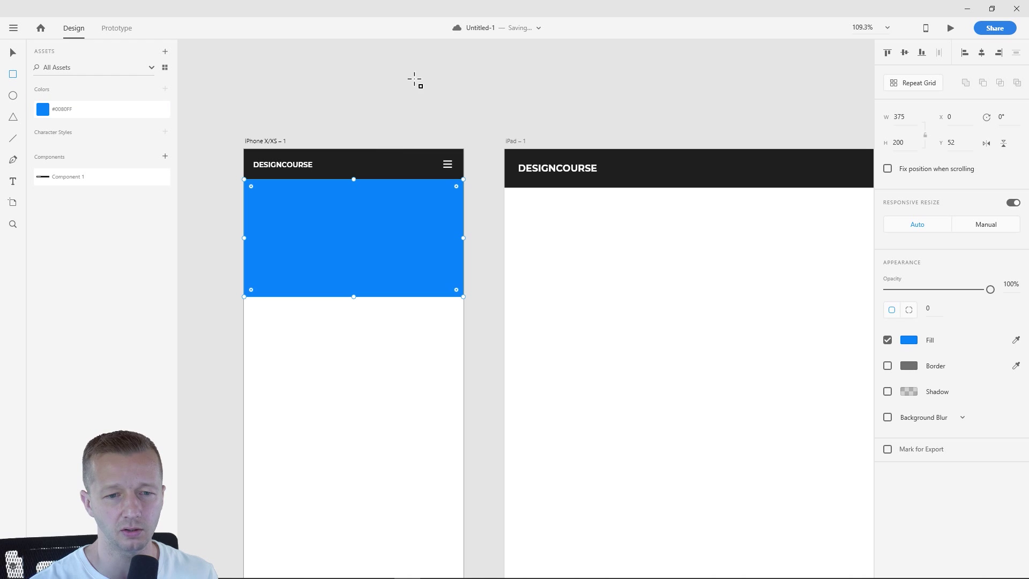
left_click(13, 52)
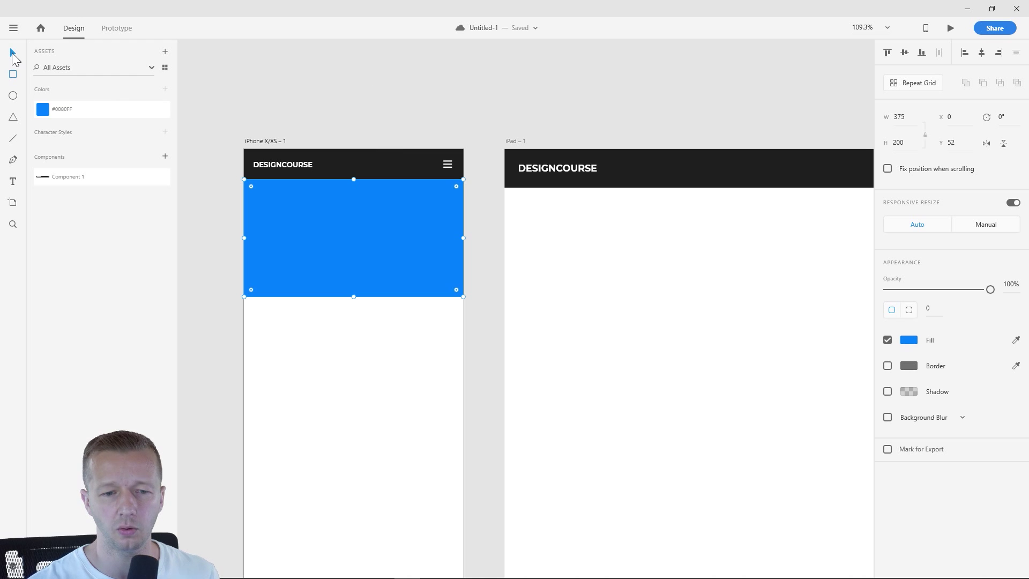
left_click(279, 95)
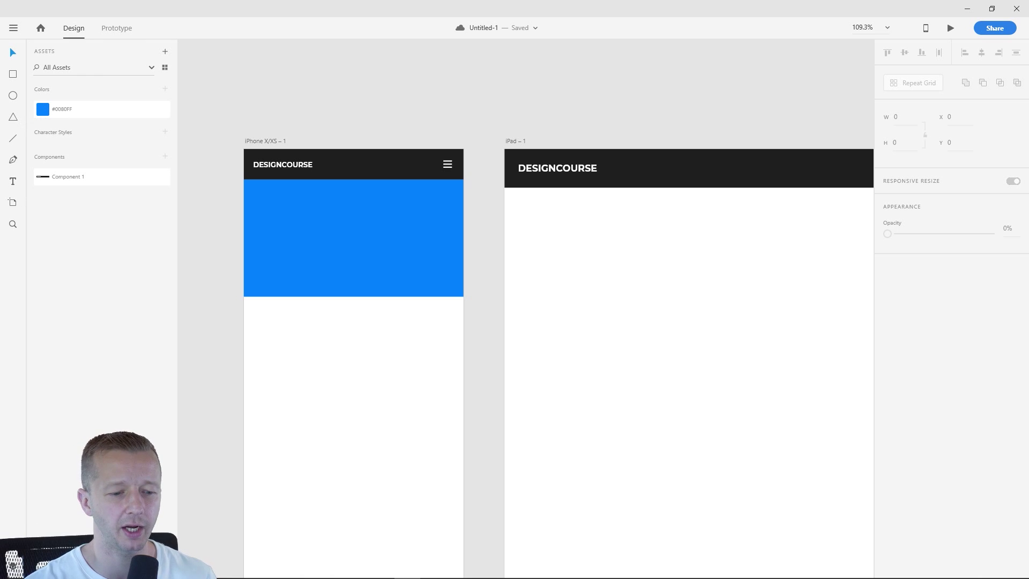
Draw a triangle on the blue block with no fill and a white #FFFFFF outline
key("ctrl+shift+y")
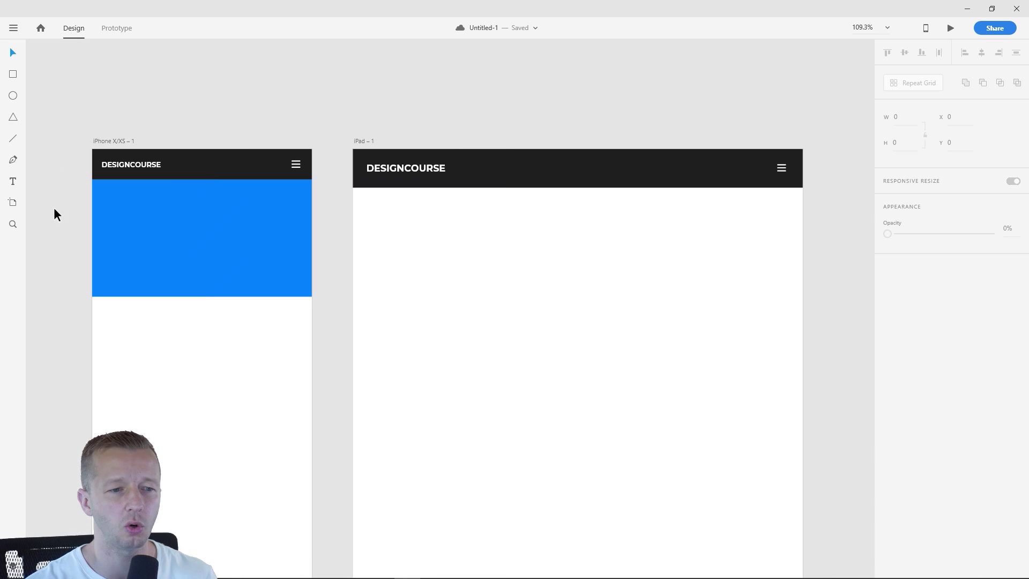
left_click(13, 117)
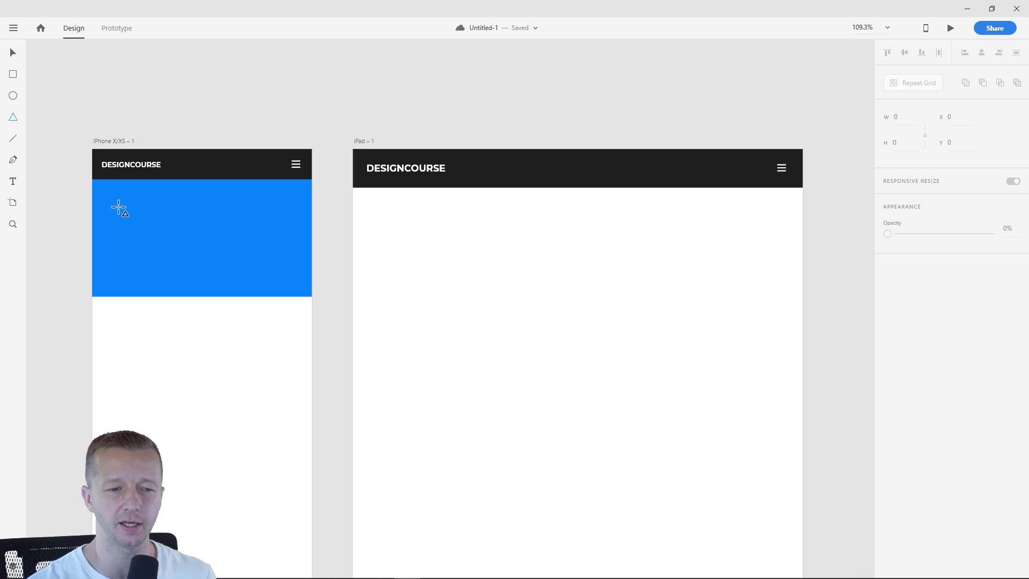
left_click_drag(134, 208, 200, 256)
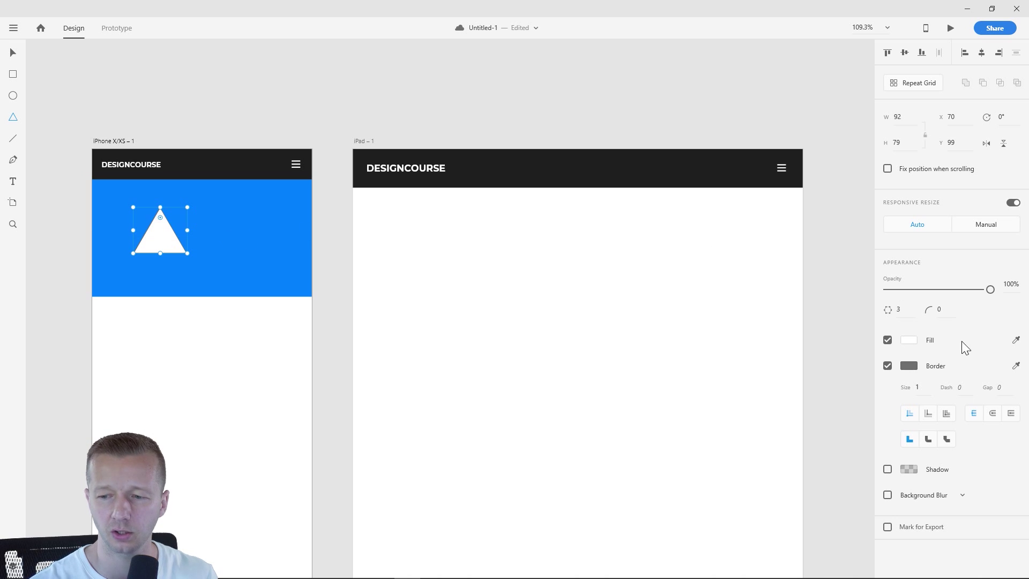
left_click(887, 340)
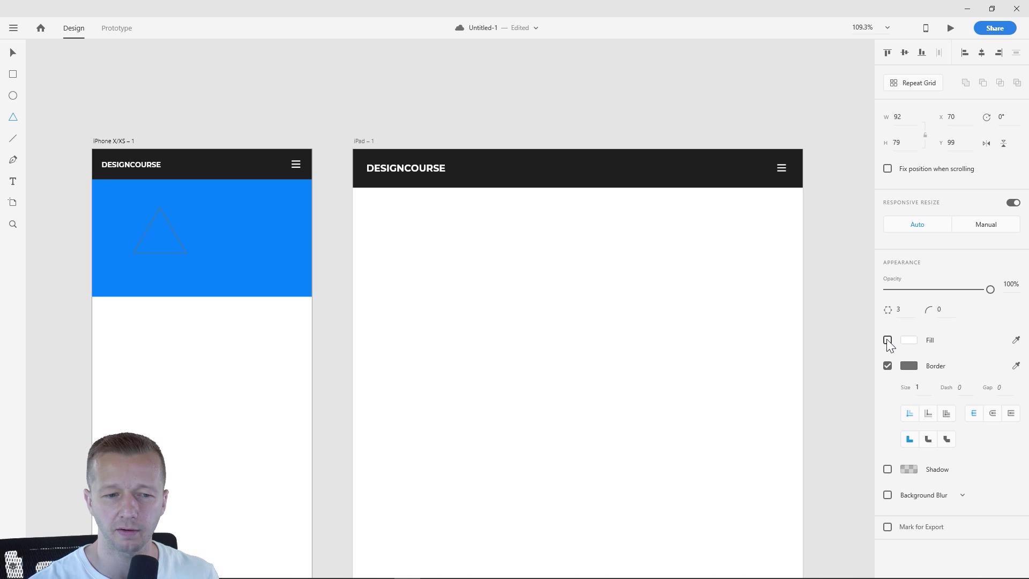
left_click(906, 367)
left_click_drag(778, 322, 652, 256)
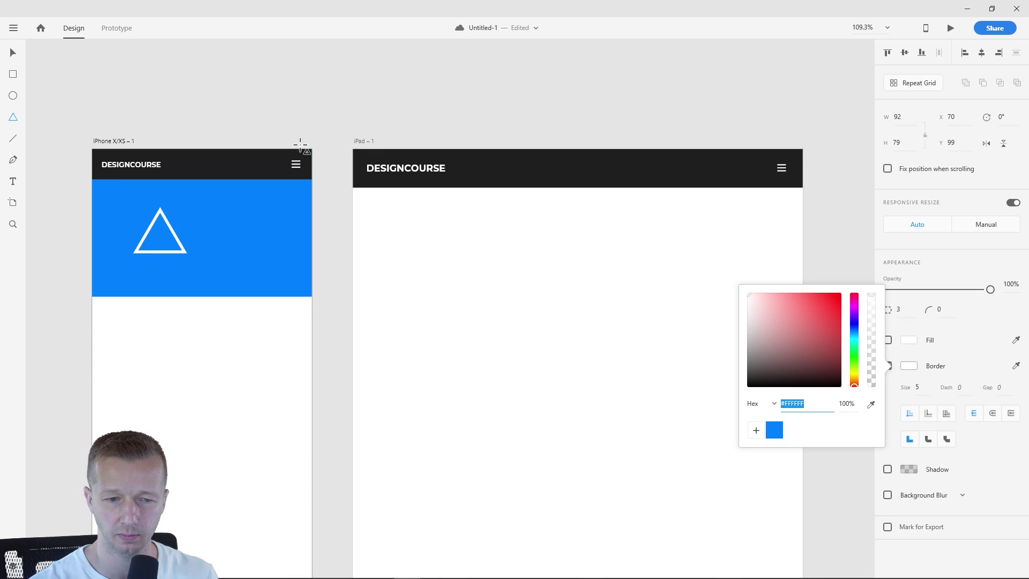
left_click(13, 53)
Change the triangle into a 7-sided polygon with corner radius 15
scroll(108, 199, "up", 3)
left_click_drag(270, 170, 401, 155)
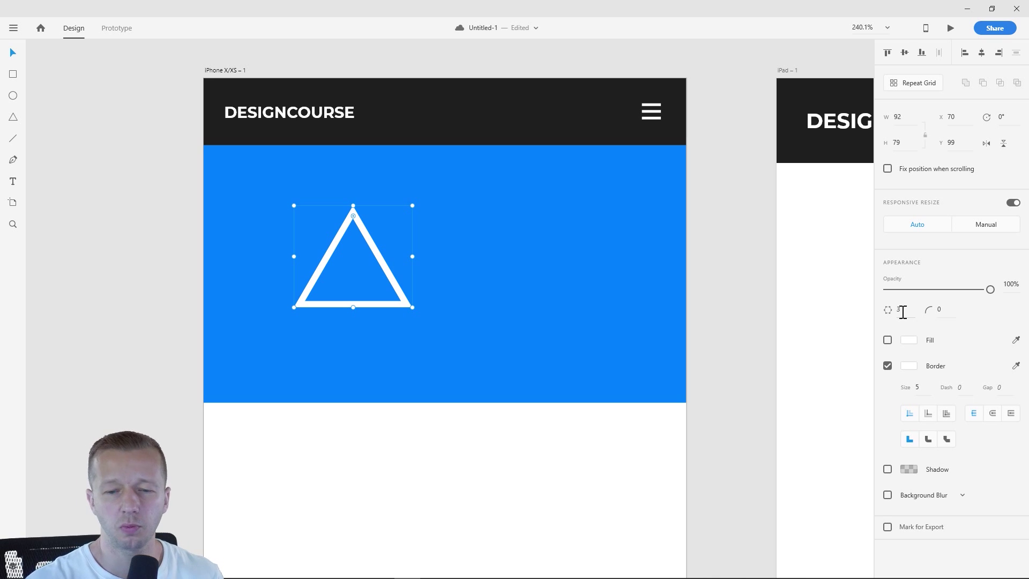
left_click_drag(907, 310, 904, 227)
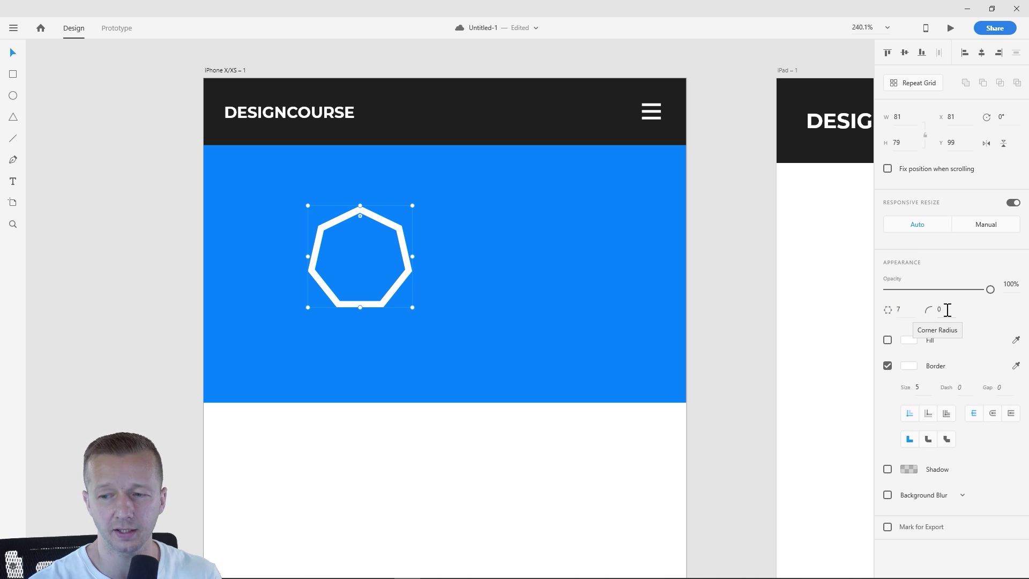
left_click_drag(948, 310, 938, 279)
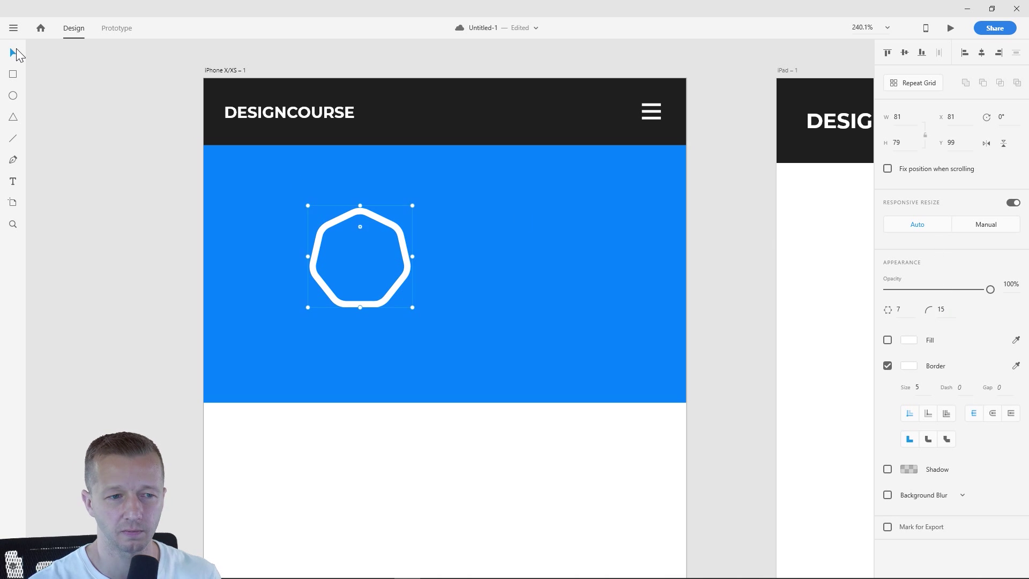
Enlarge the heptagon and snap it to the top-right edge of the iPhone artboard
left_click(123, 140)
left_click(401, 231)
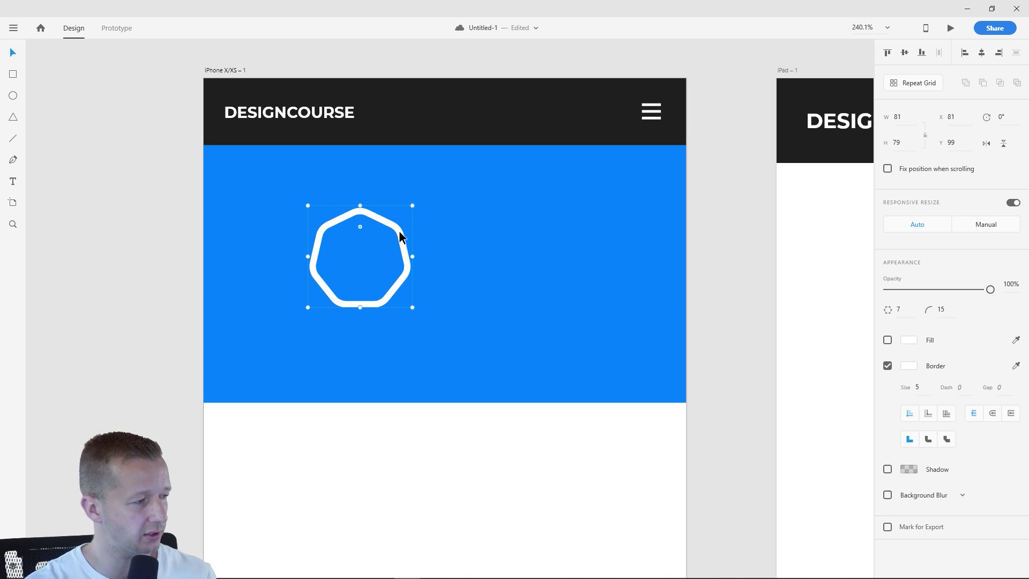
left_click_drag(411, 208, 472, 154)
left_click_drag(453, 199, 498, 309)
left_click_drag(580, 305, 578, 286)
In Layers, move Polygon 1 and Rectangle 2 below Component 1, behind the header
left_click(23, 517)
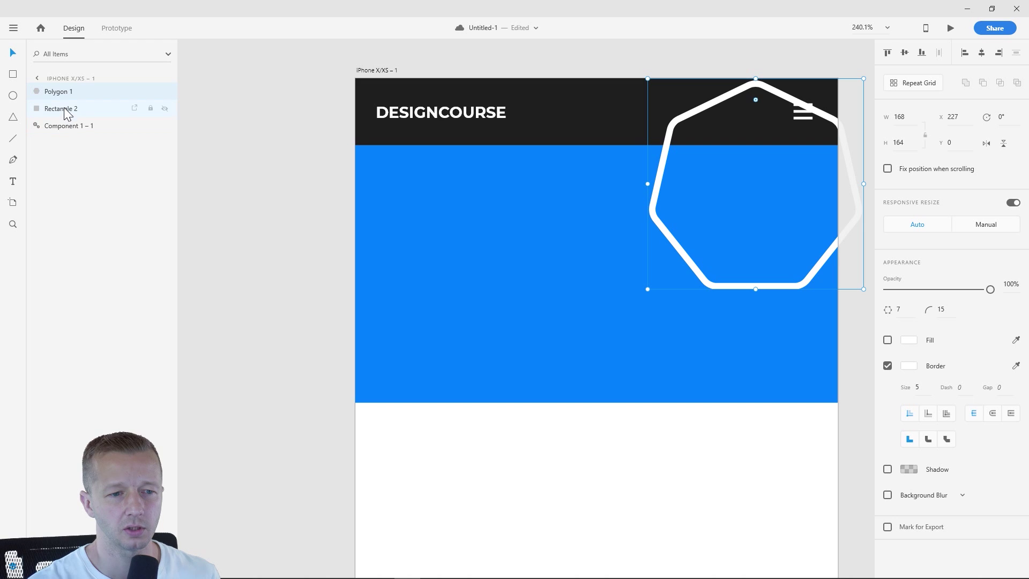
left_click(68, 109, "shift")
left_click_drag(68, 110, 71, 141)
left_click(300, 207)
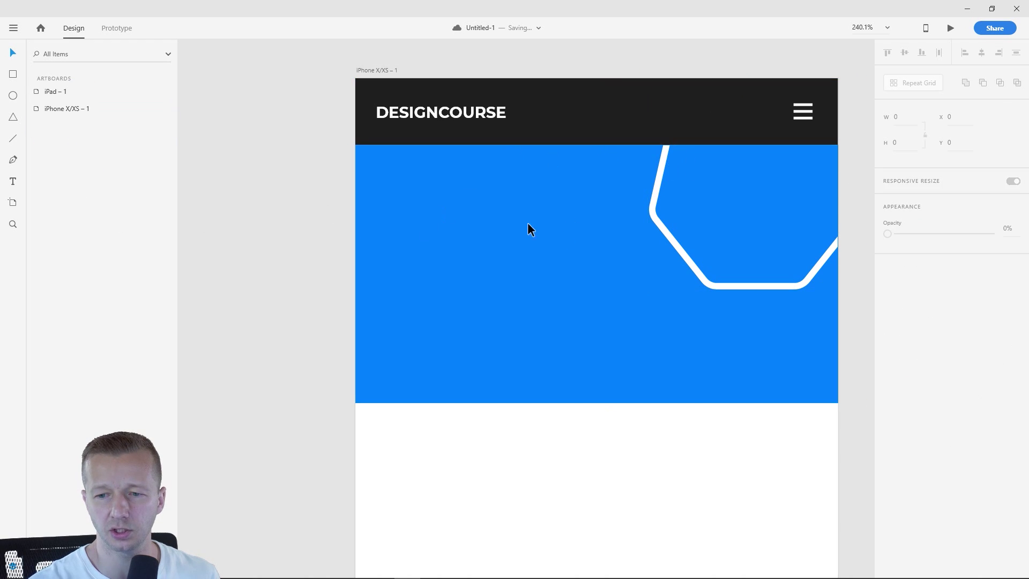
Lower the heptagon's opacity and add the Regular 13 description text below the title
left_click(665, 234)
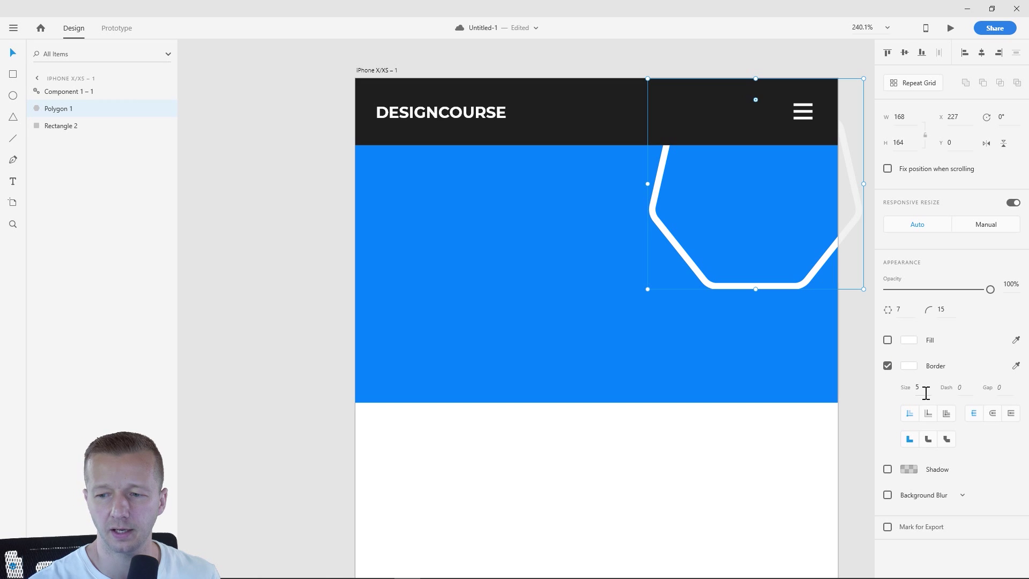
left_click_drag(925, 393, 926, 356)
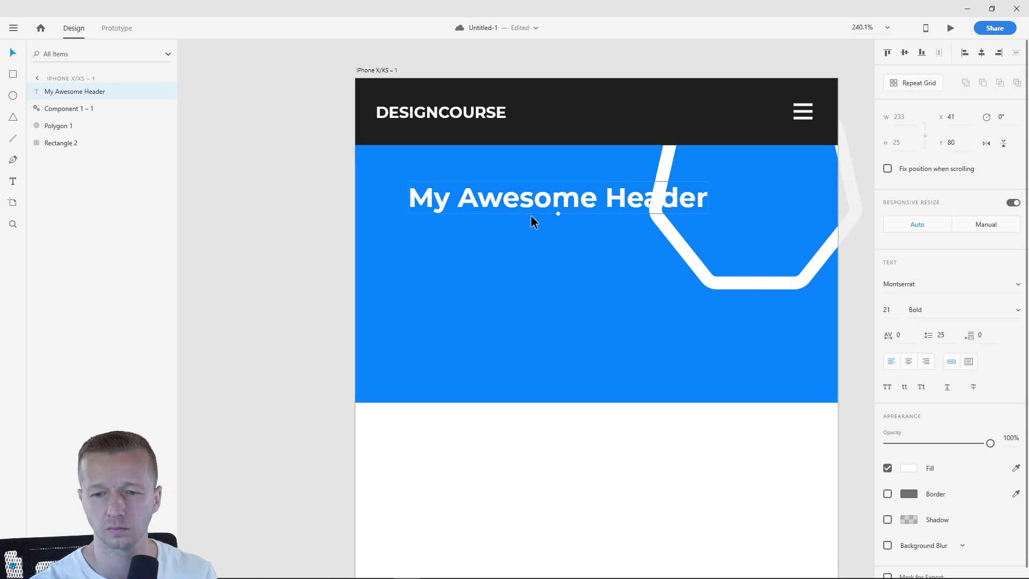
left_click_drag(557, 203, 556, 259)
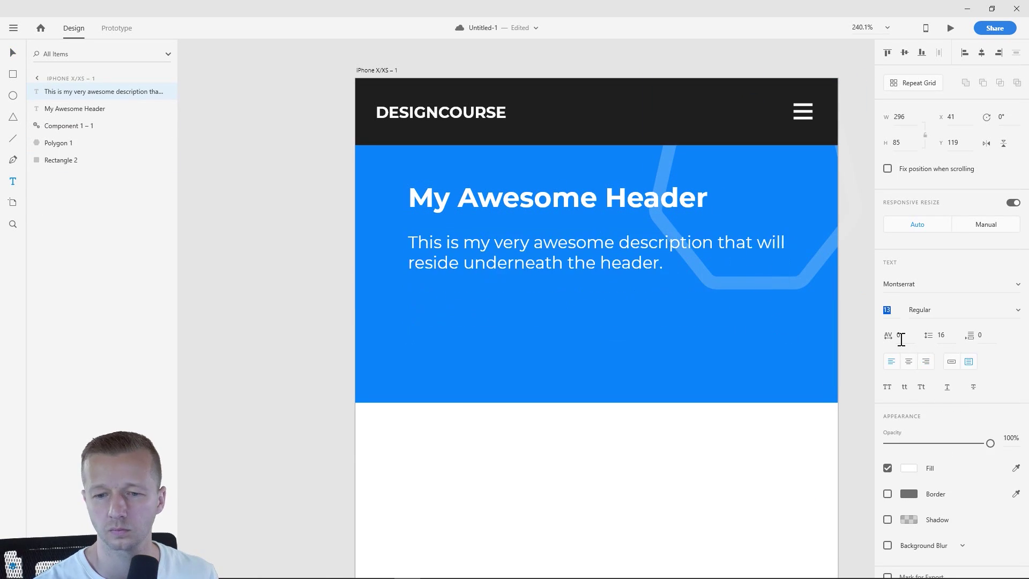
scroll(220, 184, "down", 3)
left_click(446, 287)
left_click(448, 343)
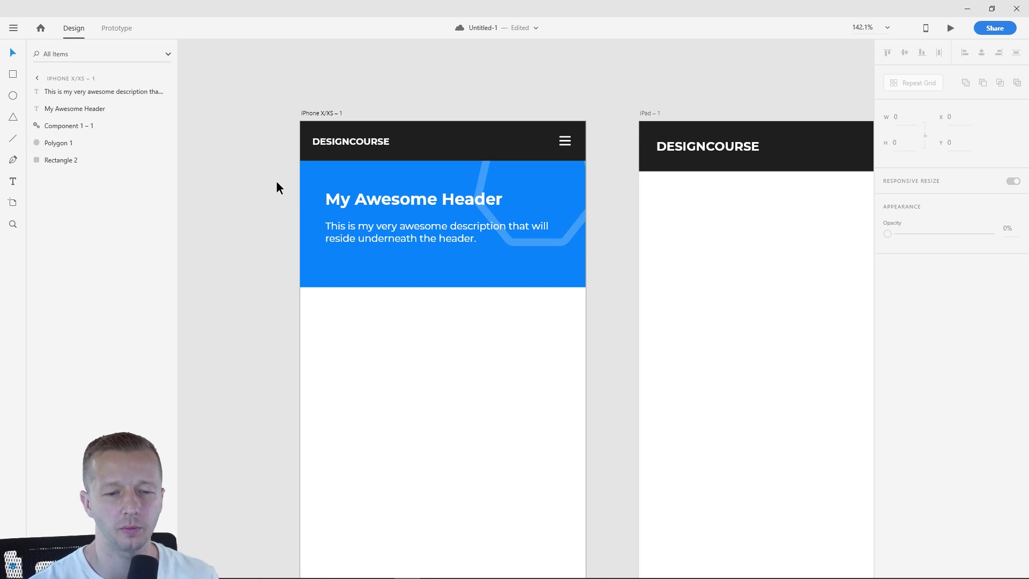
Make the hero elements a component and place it beneath the nav header in Layers
left_click_drag(265, 178, 612, 272)
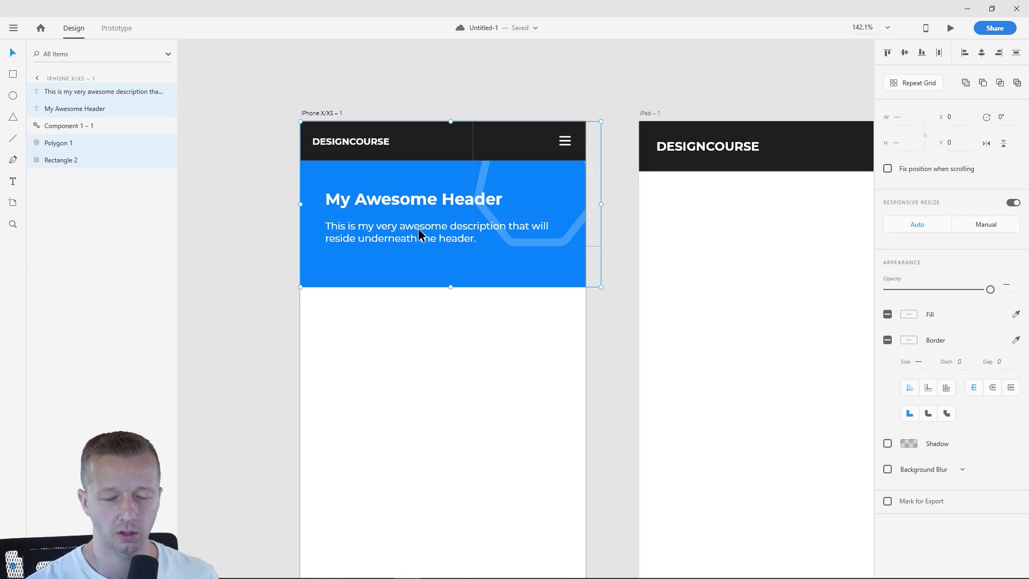
right_click(418, 234)
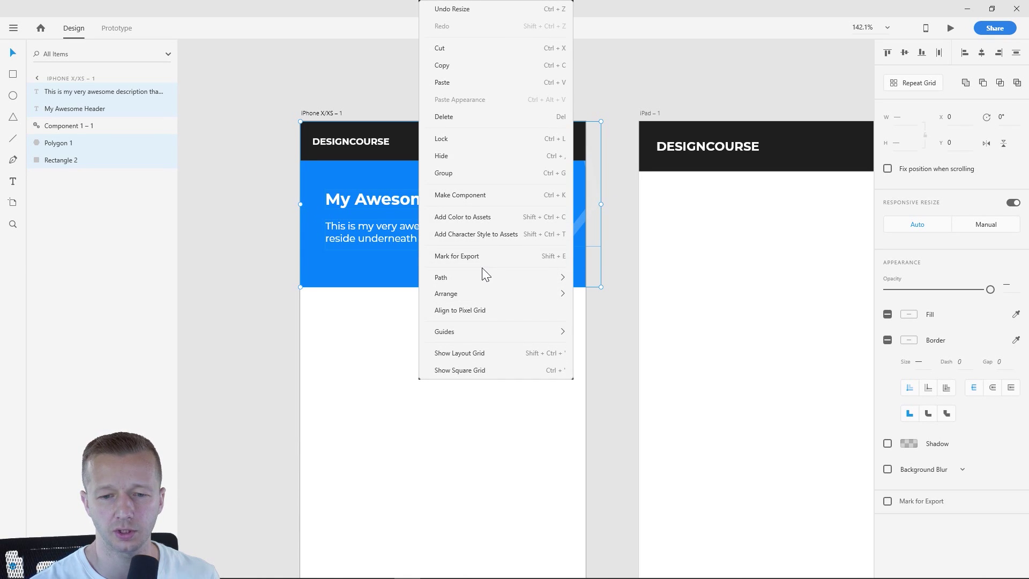
left_click(470, 194)
left_click(259, 164)
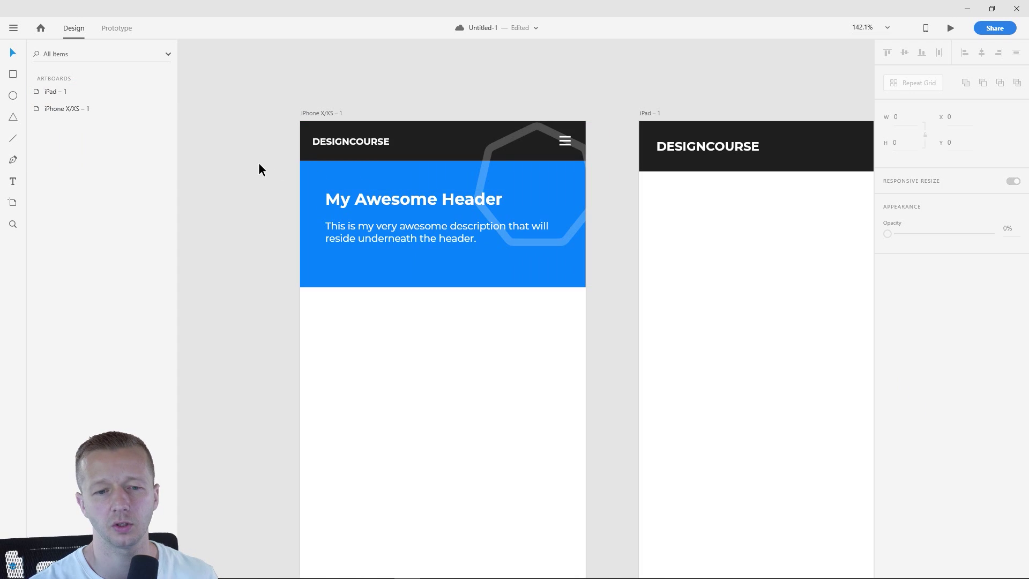
left_click(503, 231)
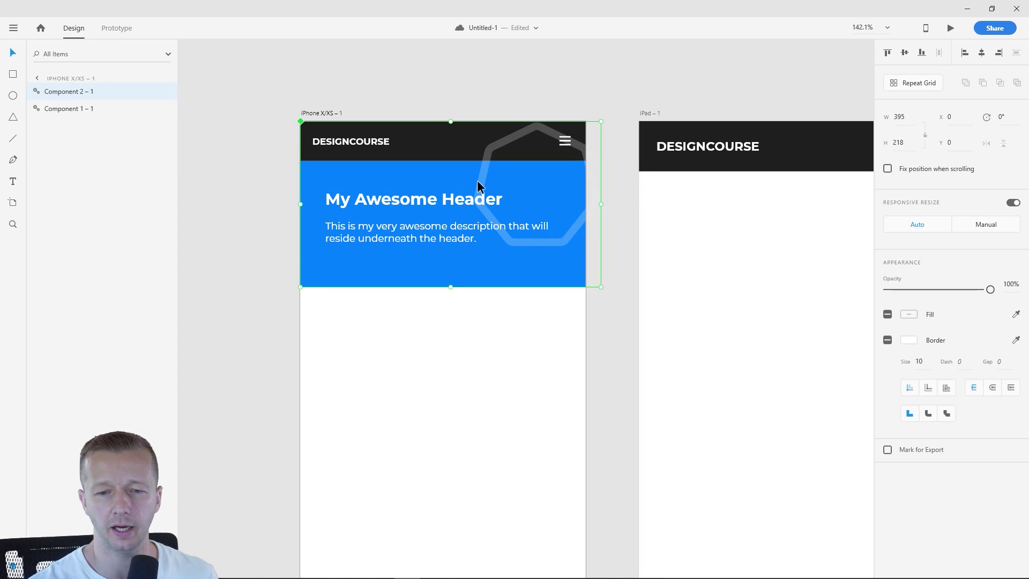
left_click_drag(87, 108, 92, 116)
left_click(261, 207)
Copy the hero component to the iPad artboard top and stretch it to 788 × 218
scroll(225, 120, "right", 1)
scroll(391, 138, "down", 5)
left_click_drag(375, 115, 357, 117)
left_click(335, 232)
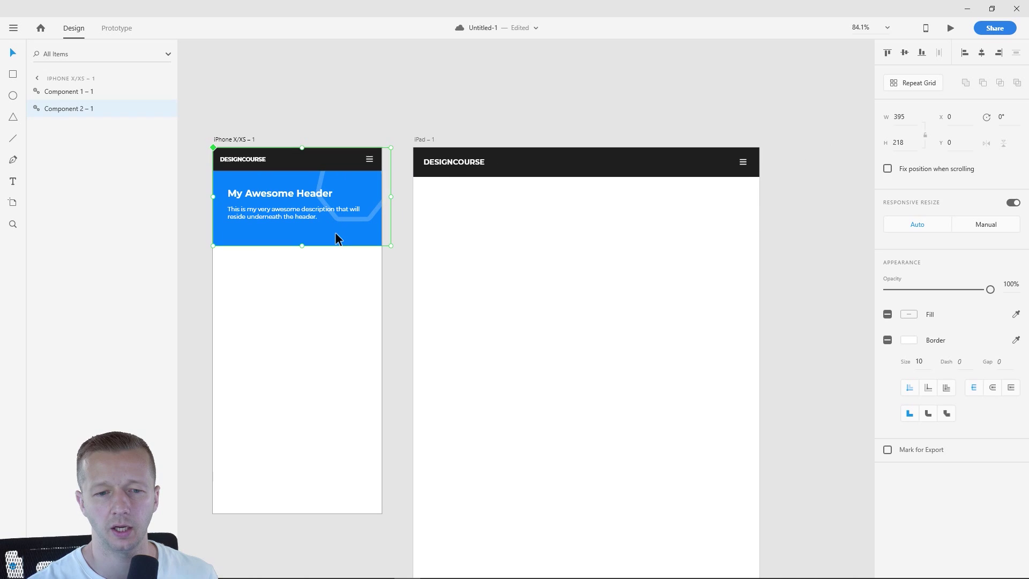
left_click_drag(316, 211, 516, 201)
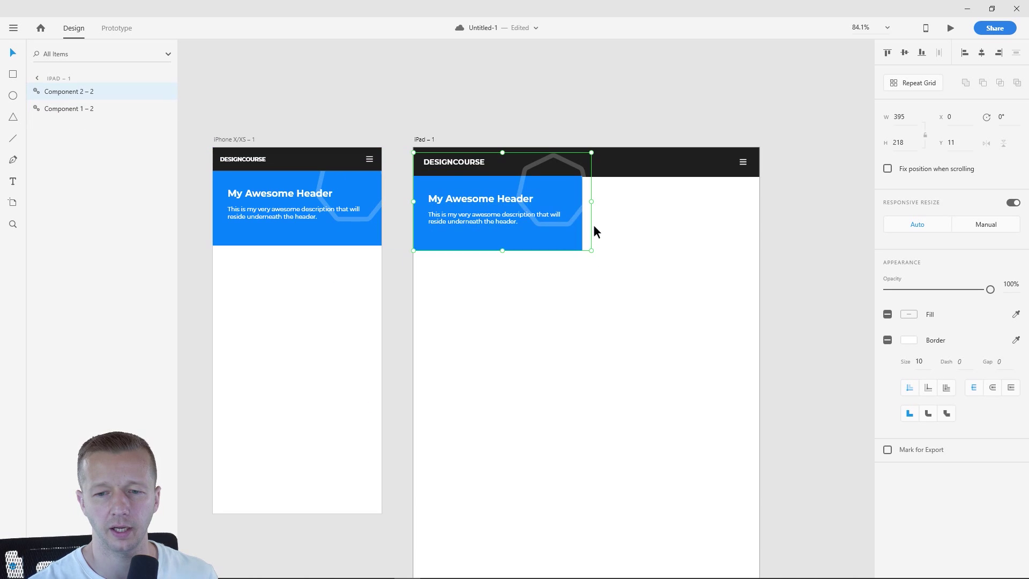
left_click_drag(593, 200, 768, 206)
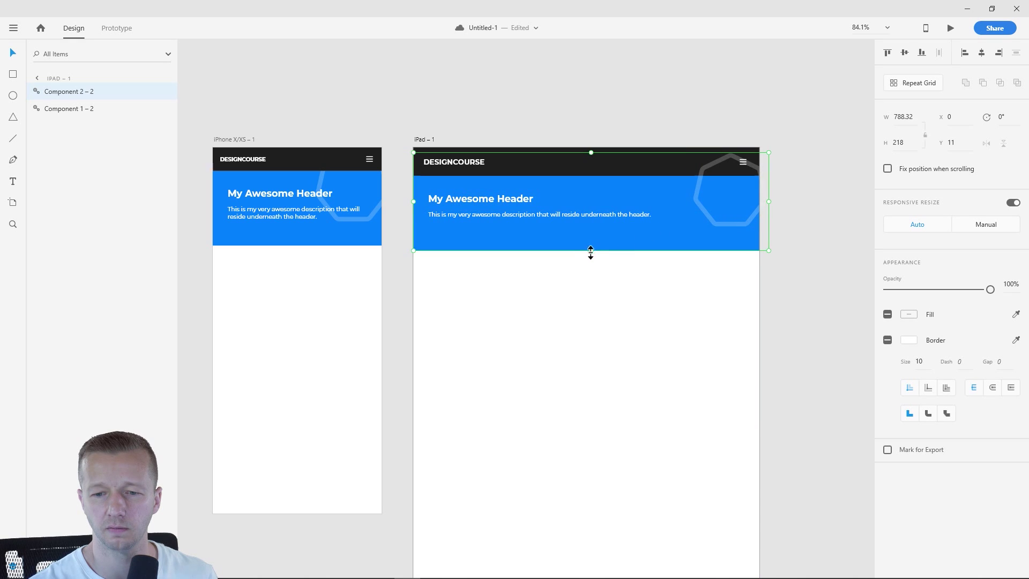
mouse_move(591, 252)
left_mouse_down()
mouse_move(591, 281)
mouse_move(591, 251)
left_mouse_up()
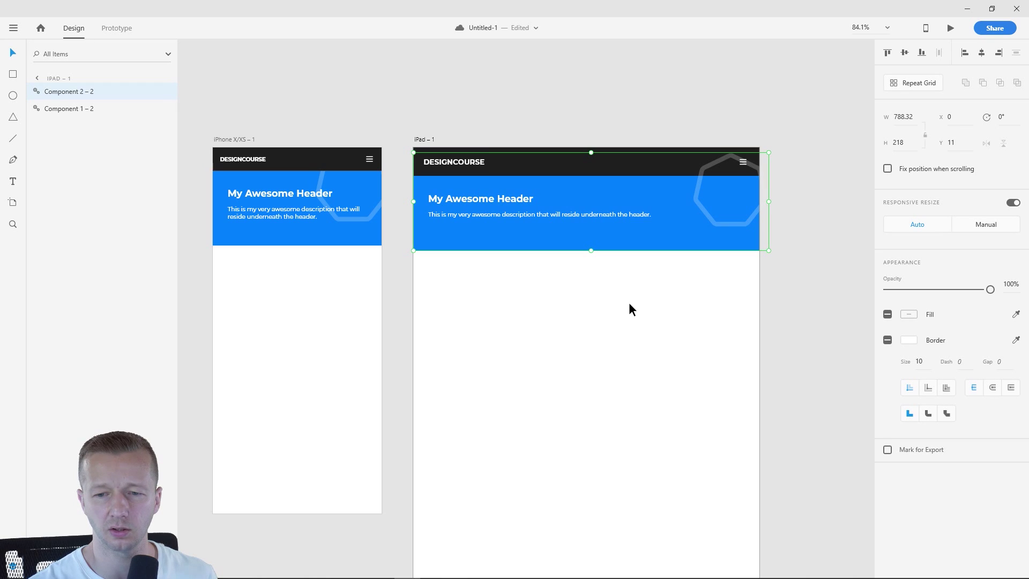
double_click(635, 244)
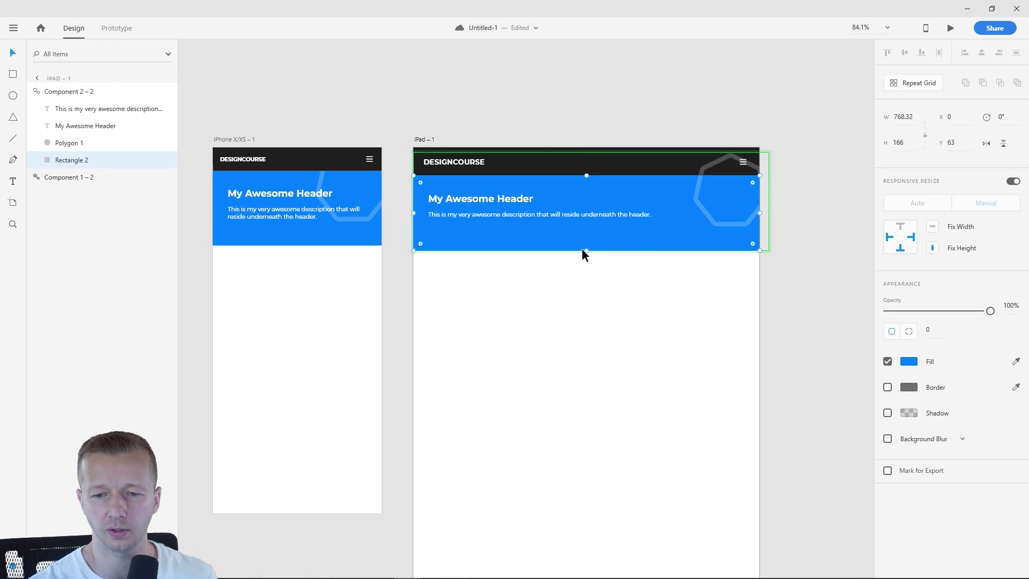
left_click_drag(588, 257, 591, 298)
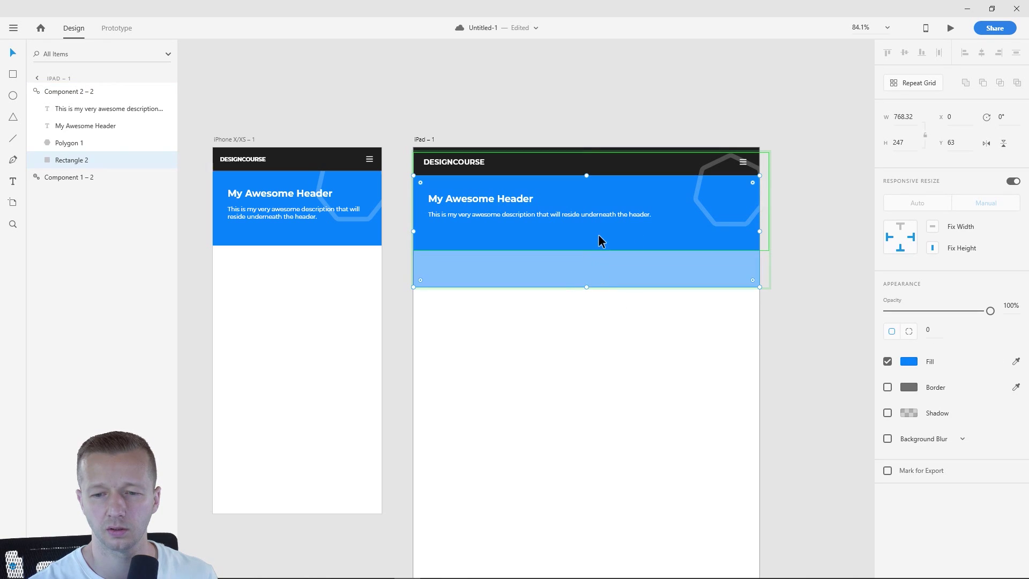
left_click(504, 247)
left_click(507, 241)
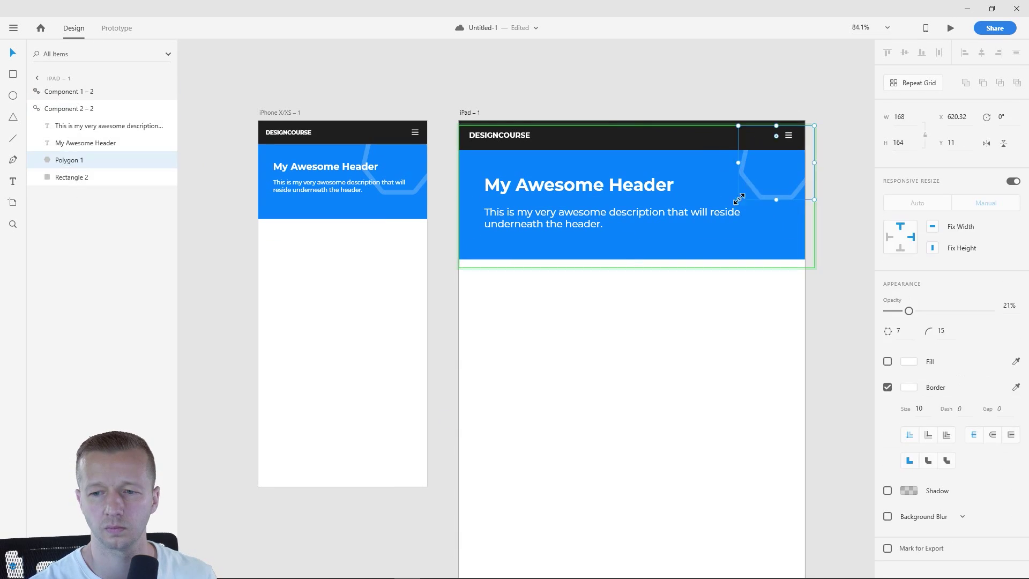
left_click(558, 55)
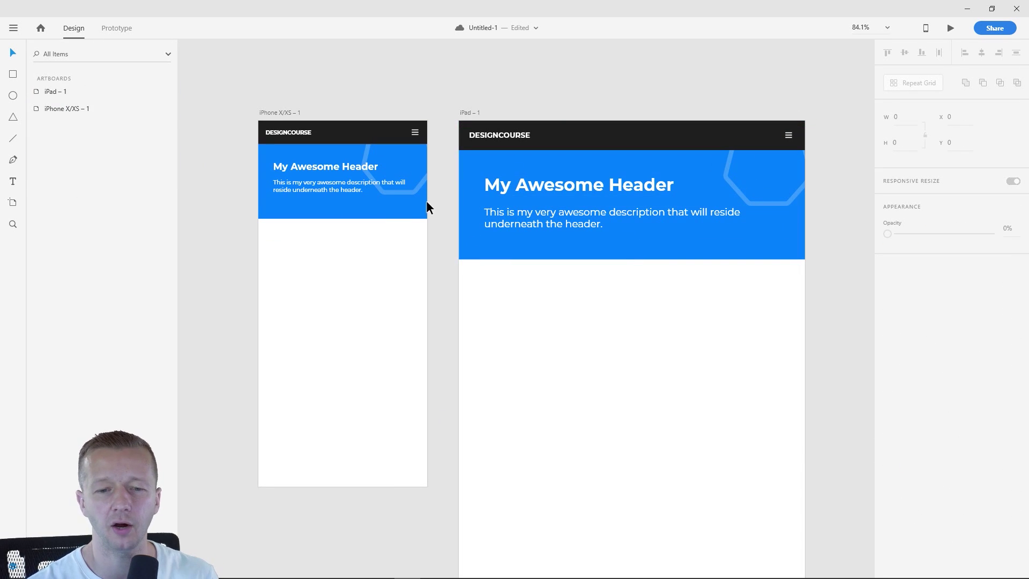
left_click(288, 207)
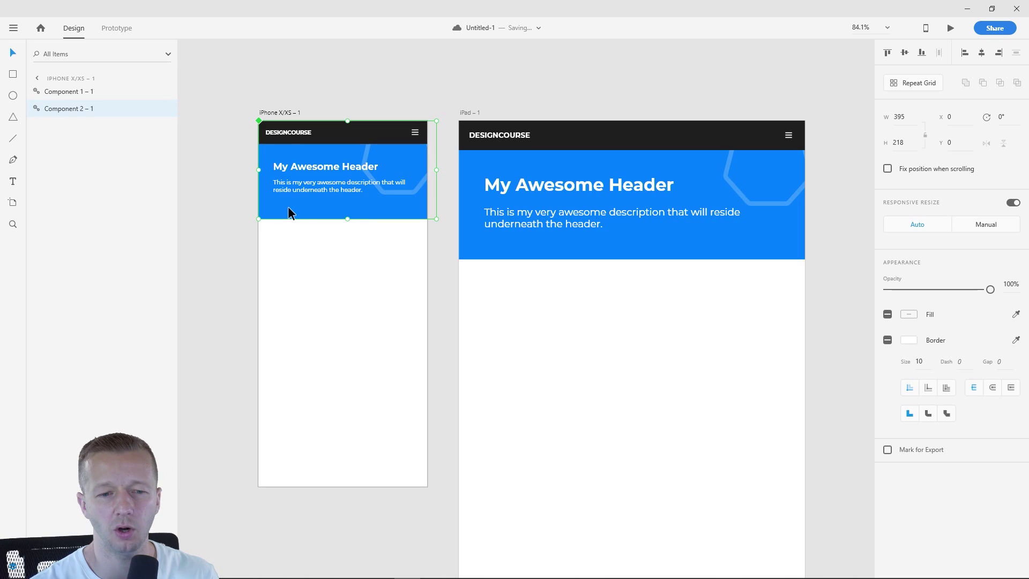
double_click(307, 205)
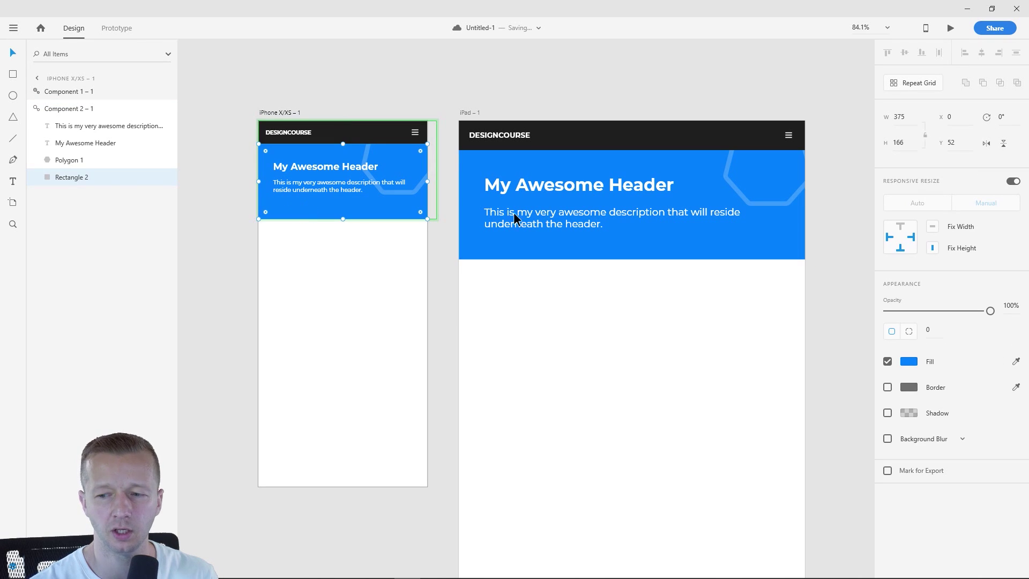
left_click(909, 362)
mouse_move(830, 309)
left_mouse_down()
mouse_move(846, 328)
mouse_move(846, 351)
mouse_move(804, 284)
mouse_move(772, 276)
mouse_move(842, 293)
left_mouse_up()
left_click(648, 67)
key("ctrl+z")
Move the iPad artboard right and duplicate the iPhone artboard as iPhone X/XS – 2
left_click(583, 89)
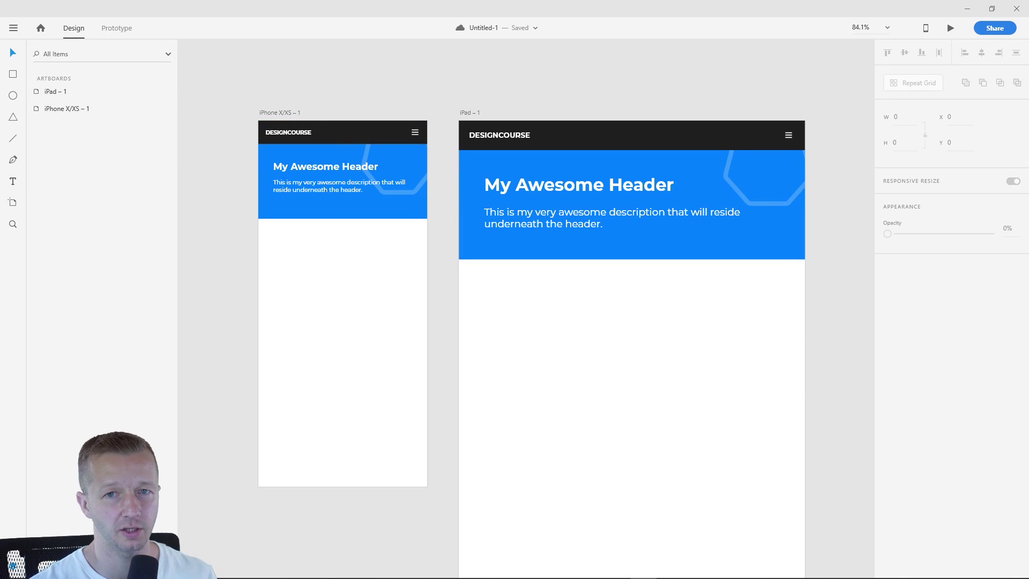
left_click_drag(474, 112, 740, 132)
left_click(476, 126)
left_click(268, 113)
key("ctrl+d")
left_click(478, 91)
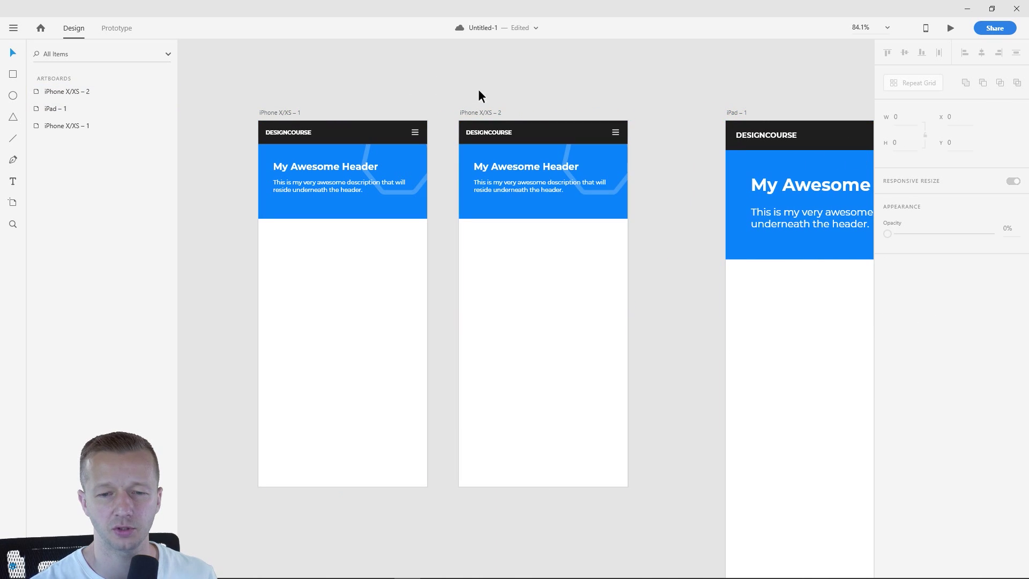
left_click(493, 113)
left_click_drag(484, 116, 471, 111)
Set the copy's hero background fill to #5050FF
left_click(565, 183)
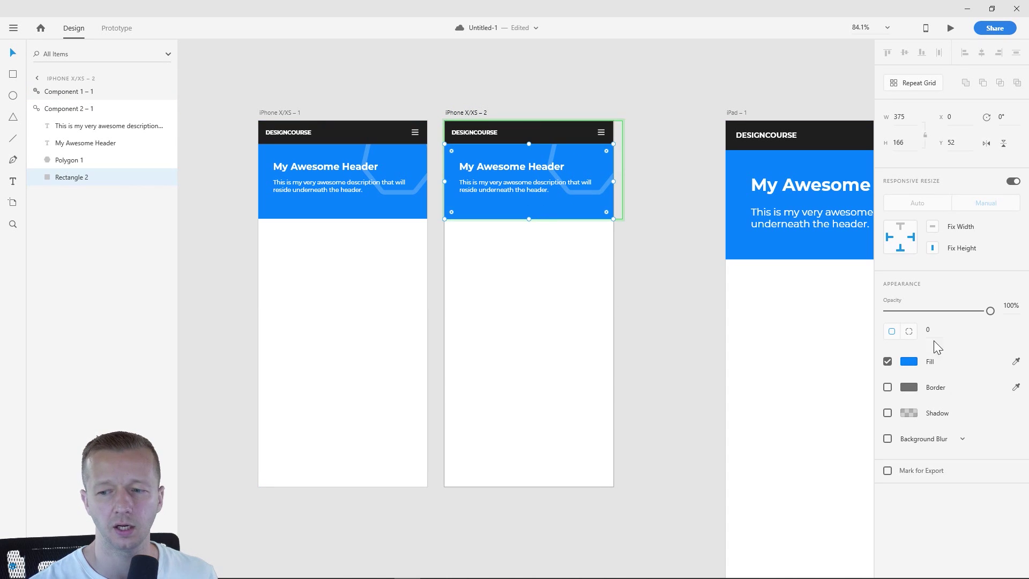
left_click(909, 362)
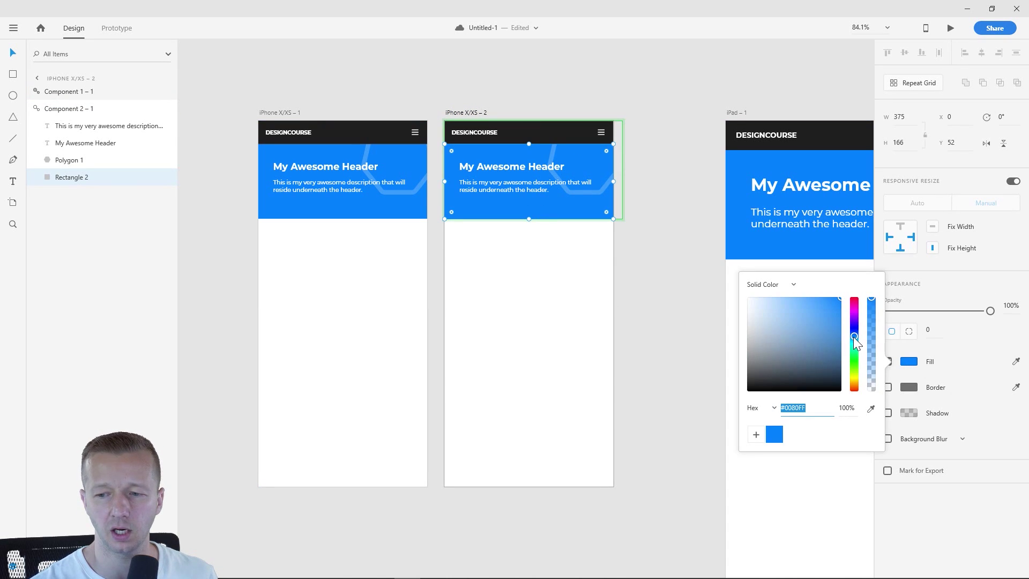
mouse_move(853, 337)
left_mouse_down()
mouse_move(873, 325)
mouse_move(864, 329)
left_mouse_up()
left_click(815, 304)
left_click_drag(815, 304, 812, 292)
left_click(676, 115)
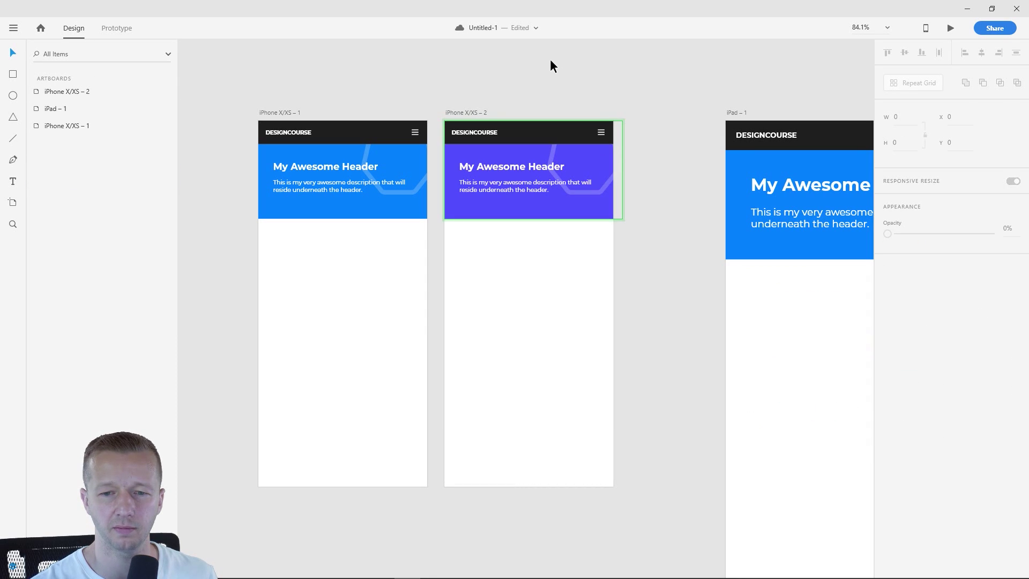
In Prototype mode, link iPhone X/XS – 1 to iPhone X/XS – 2
left_click(100, 26)
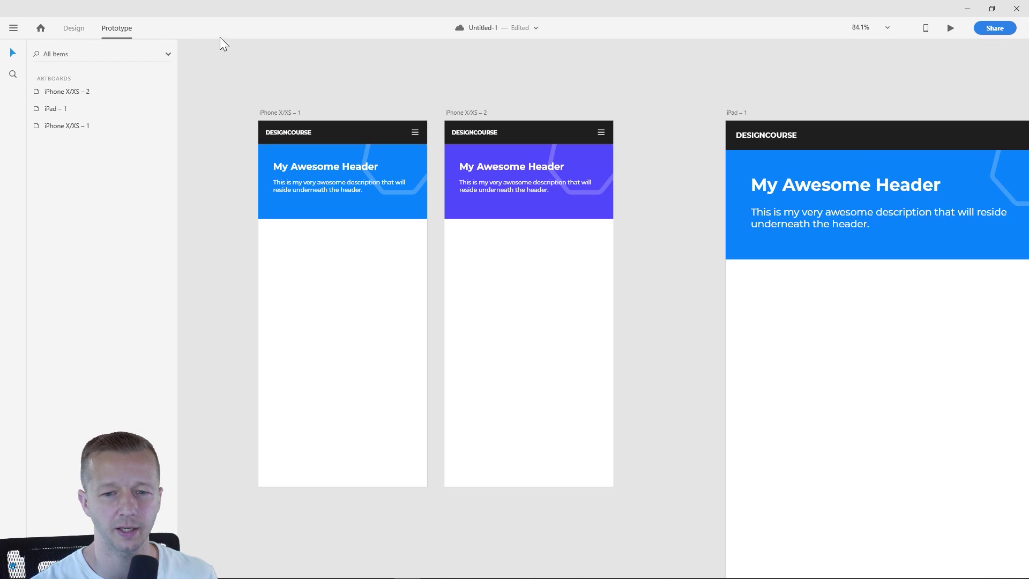
left_click(286, 115)
left_click_drag(465, 301, 487, 303)
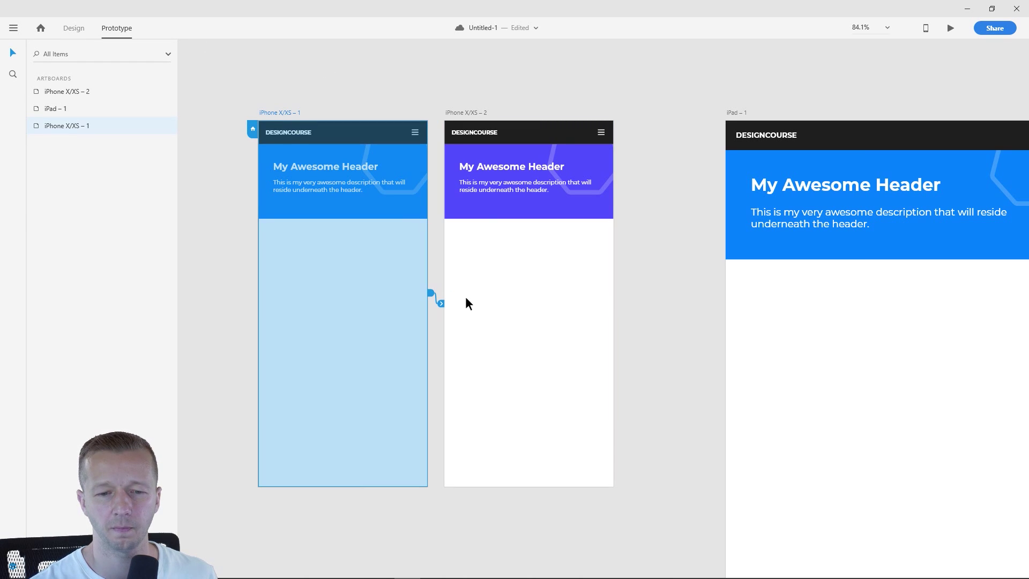
left_click_drag(433, 272, 441, 303)
left_click(391, 210)
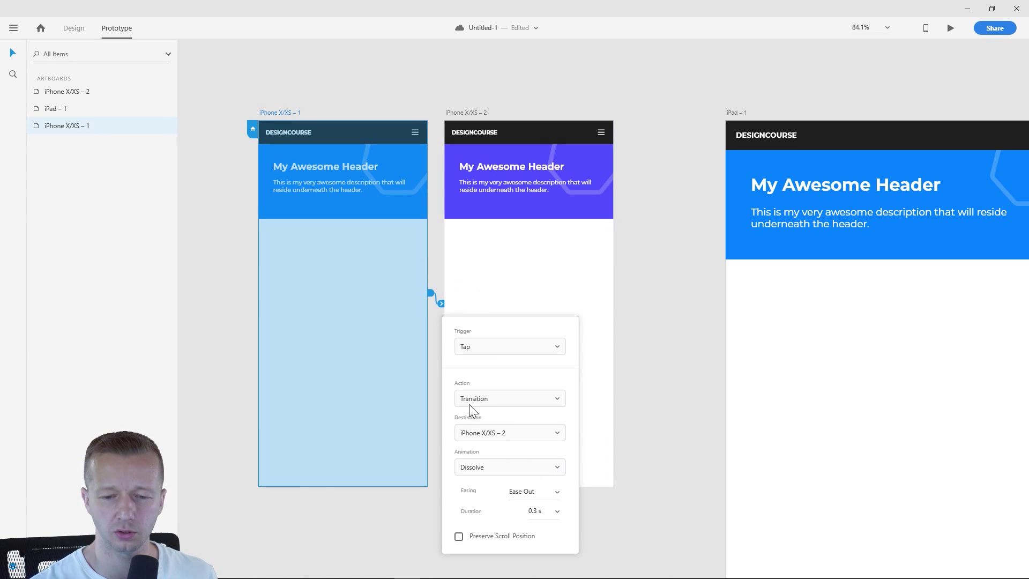
Set the link's trigger to Keys & Gamepad with the Right Arrow key
left_click(480, 349)
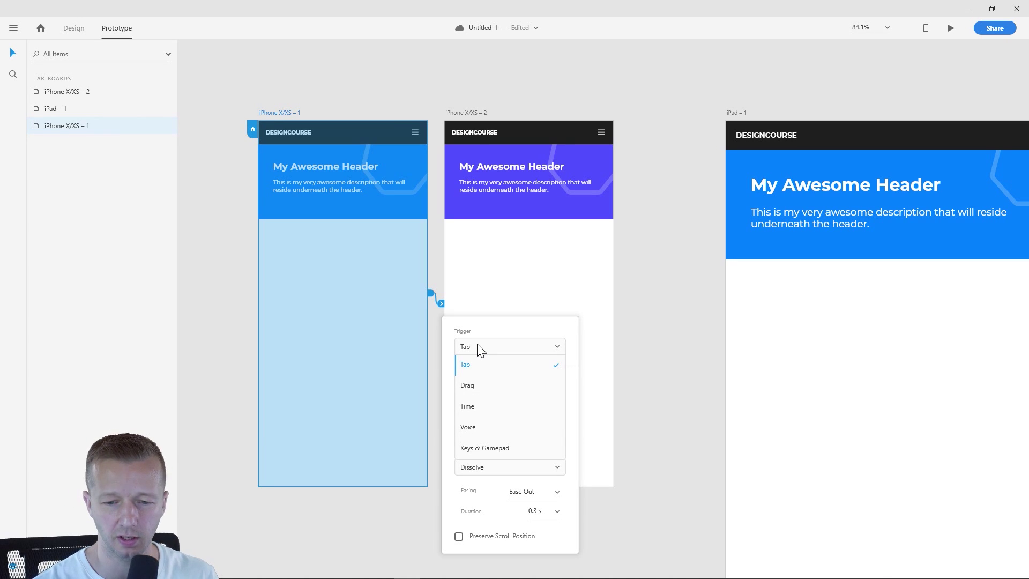
left_click(489, 448)
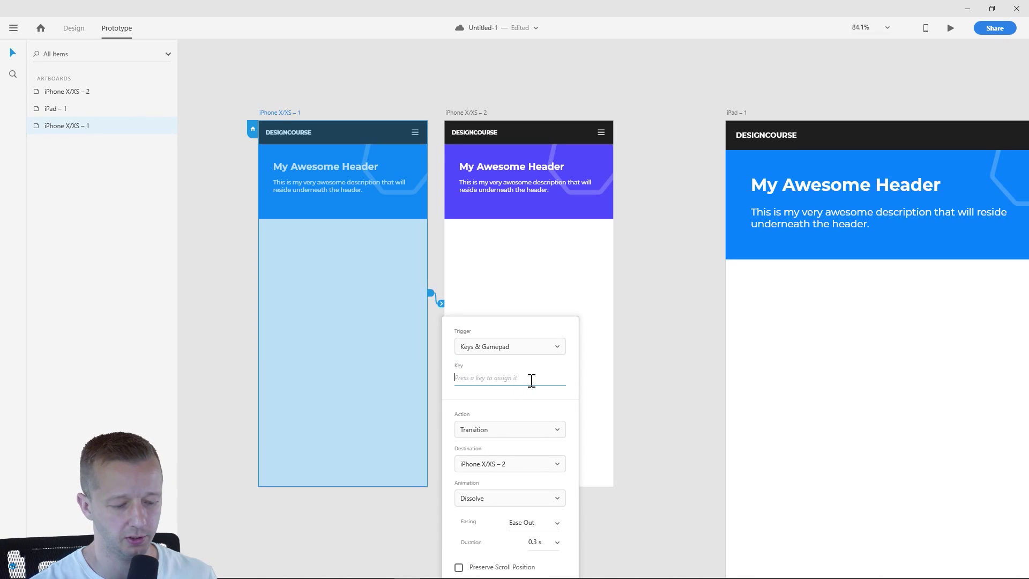
key("f")
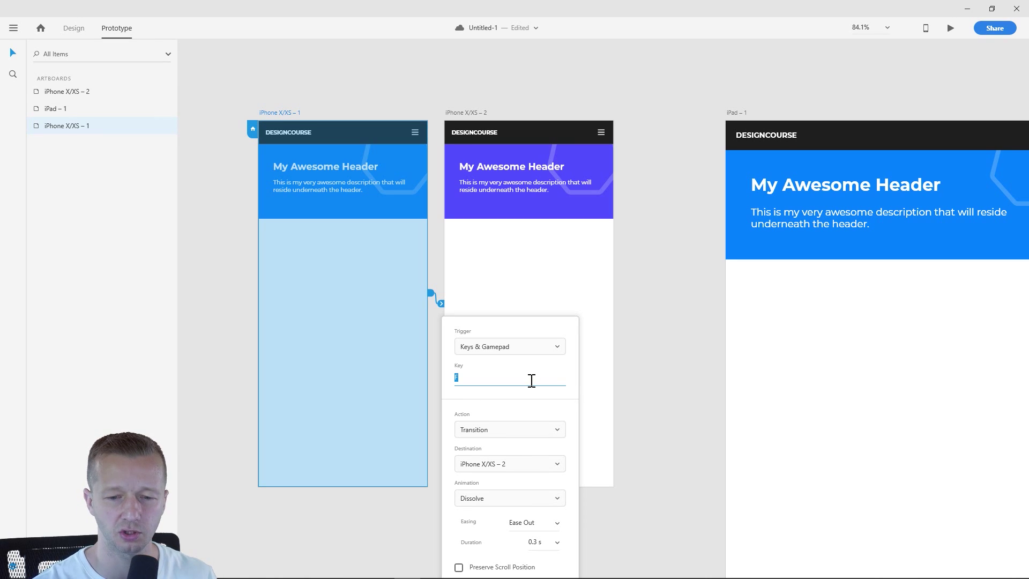
key("Right")
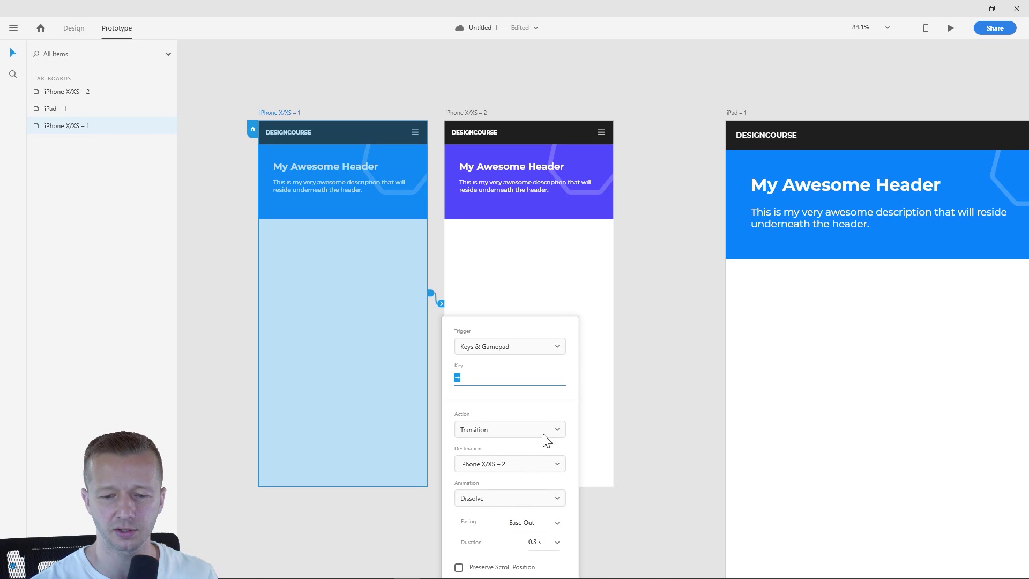
left_click(643, 199)
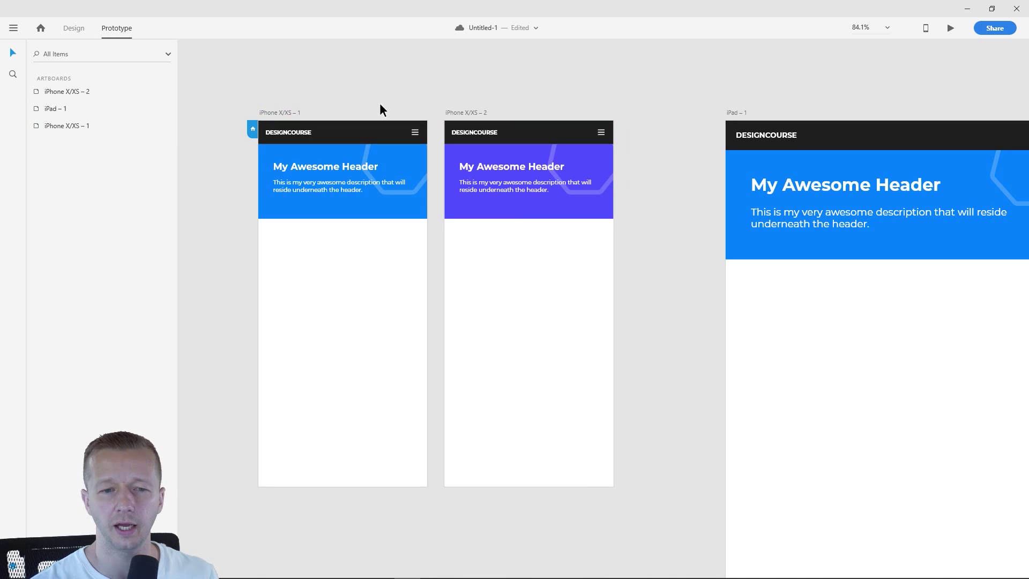
left_click(951, 29)
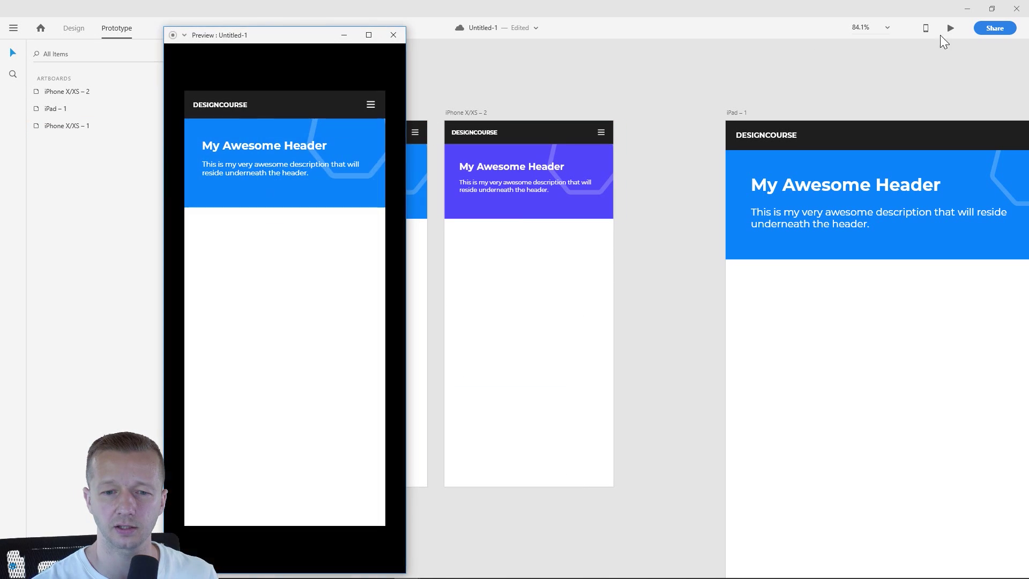
left_click(384, 185)
left_click(384, 185)
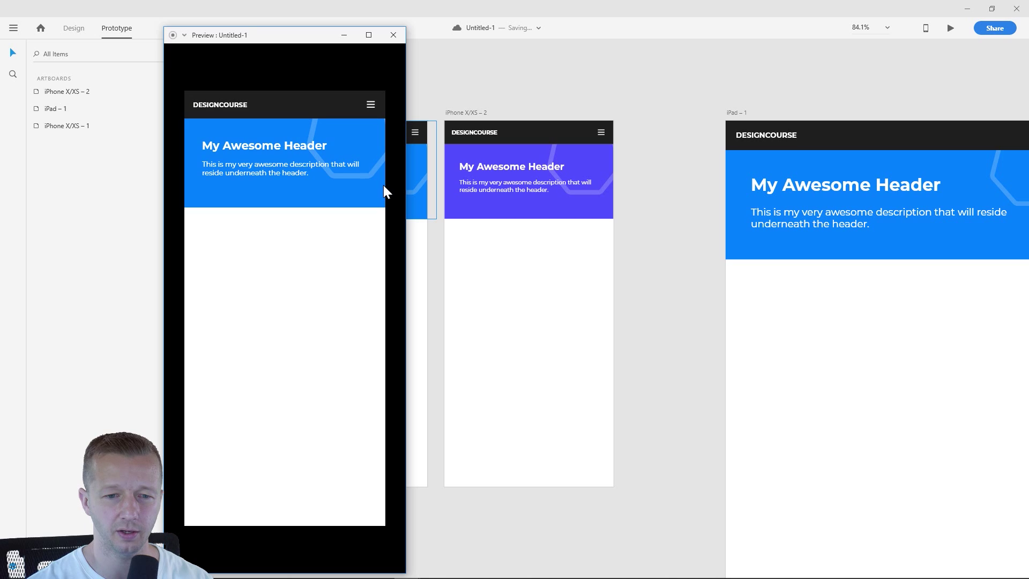
left_click(398, 37)
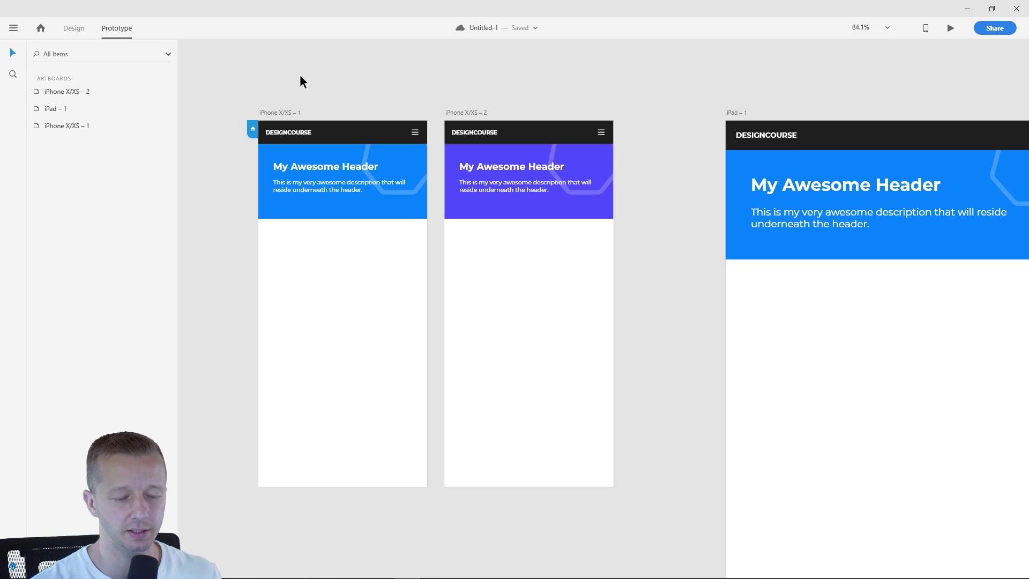
Add the header bar's #1E1E1E and the hero's #5050FF to the document colours
left_click(81, 26)
left_click(15, 558)
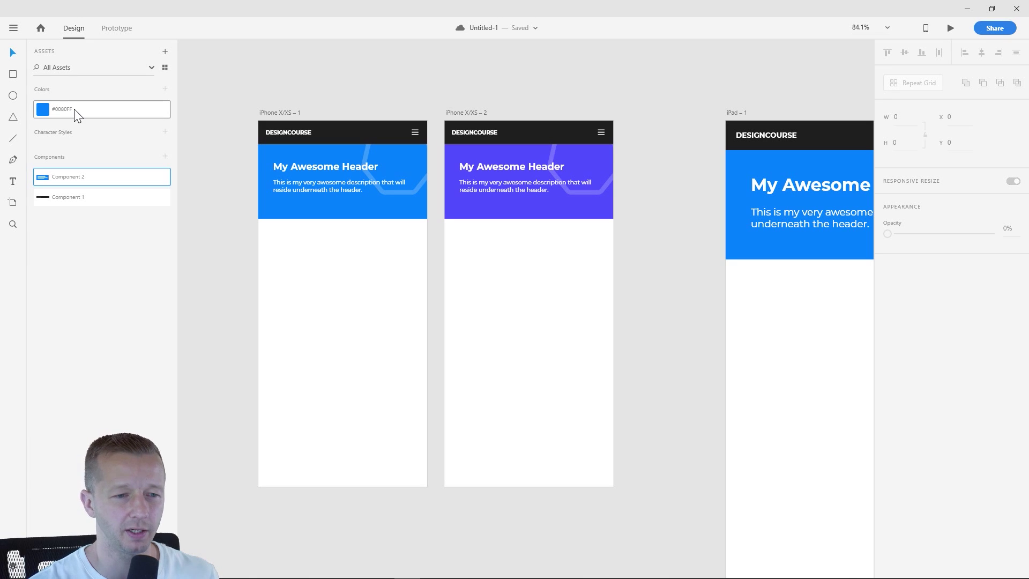
left_click(343, 135)
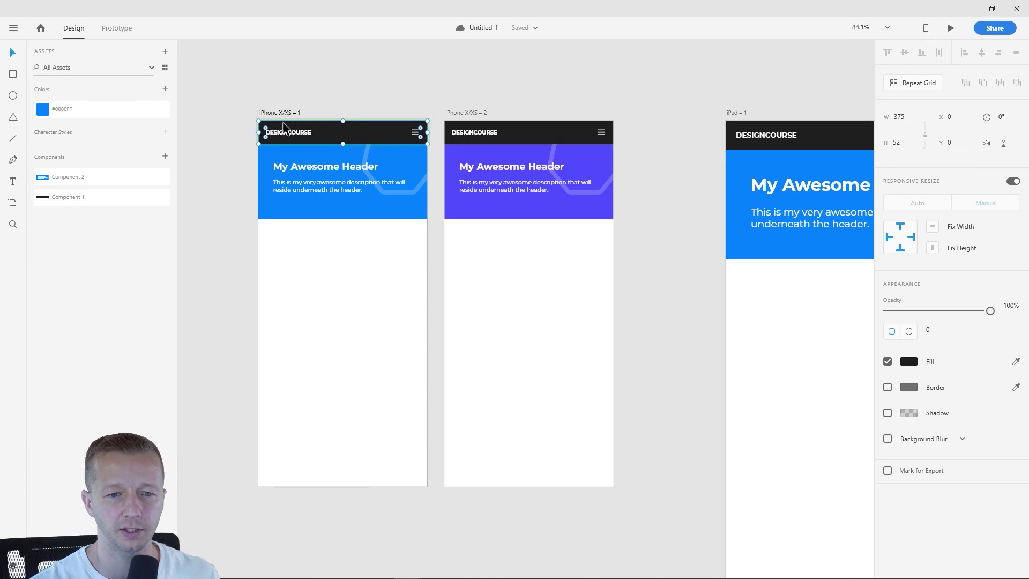
left_click(165, 89)
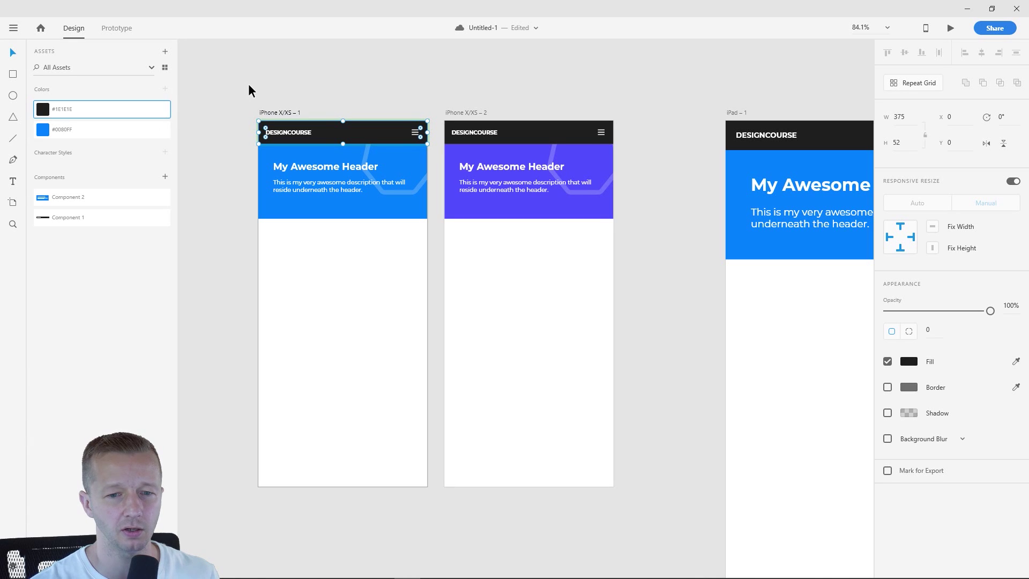
left_click(500, 210)
double_click(503, 208)
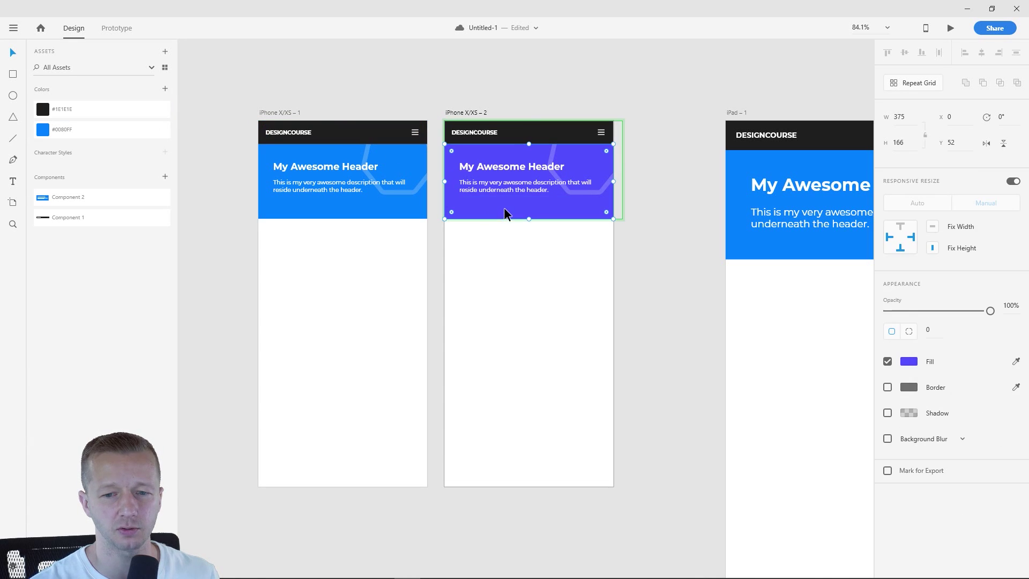
left_click(165, 89)
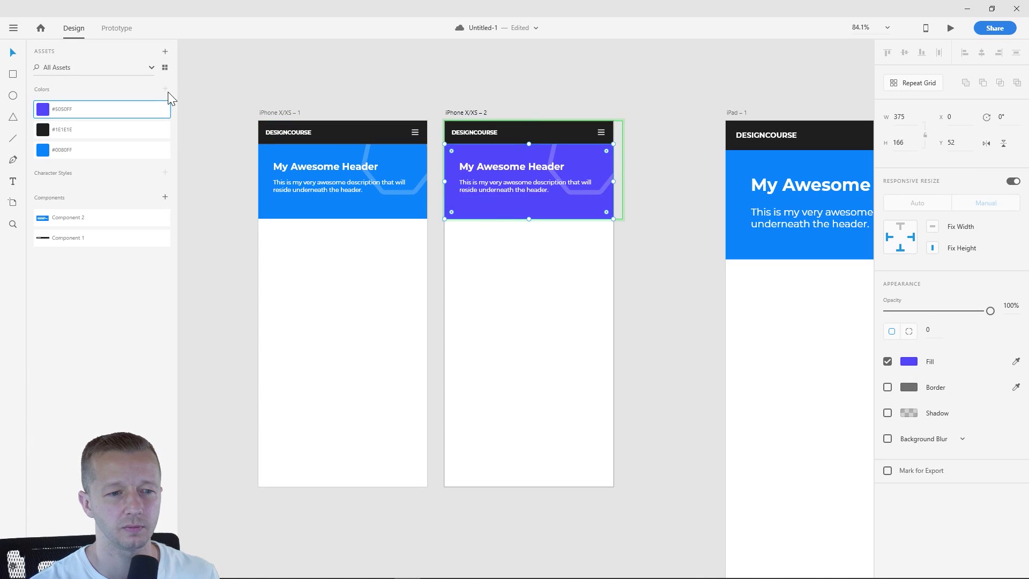
left_click(247, 91)
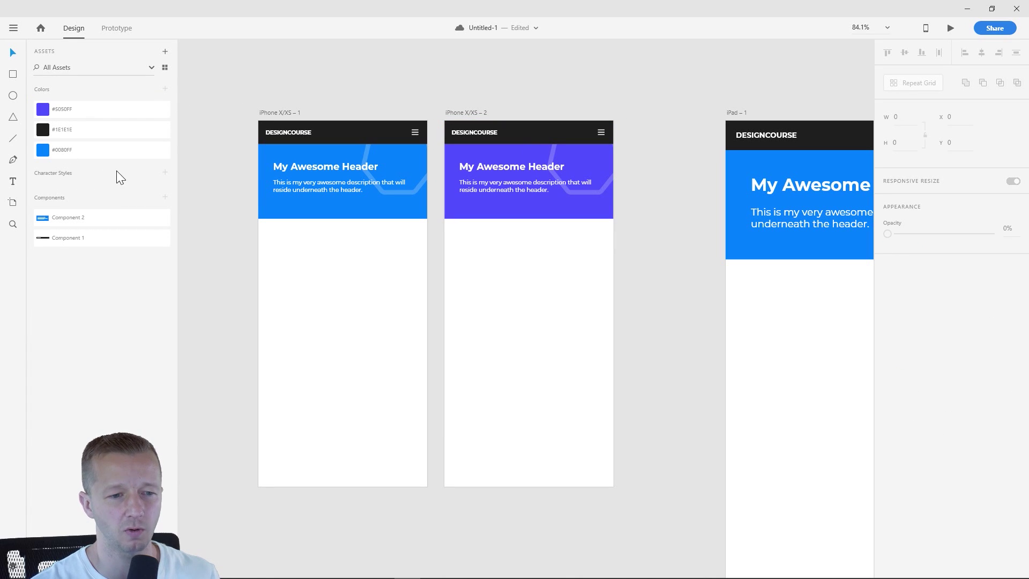
Save the title (Montserrat 21pt) and description (Montserrat 13pt) as character styles
left_click(303, 168)
double_click(316, 165)
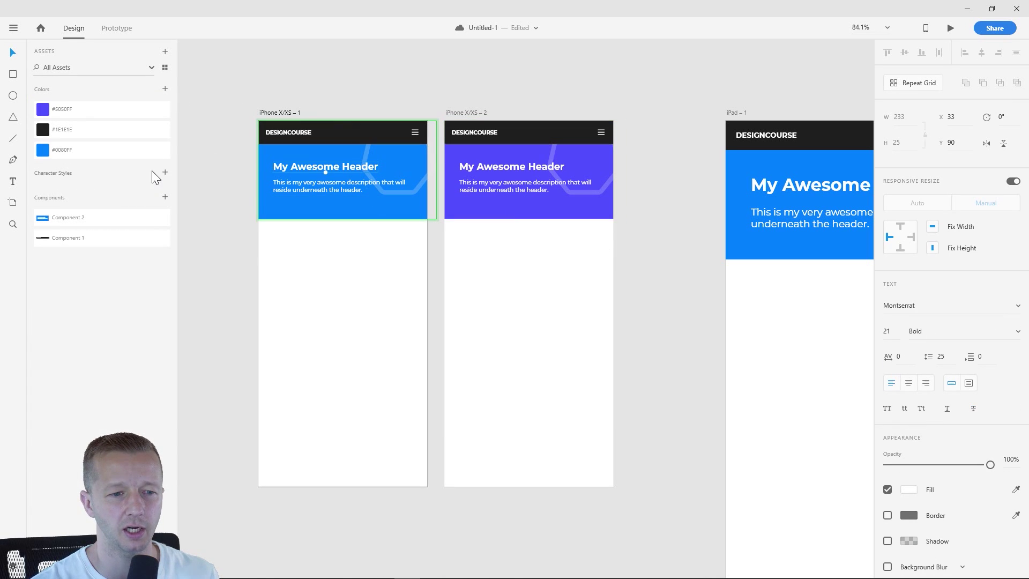
left_click(165, 172)
left_click(304, 184)
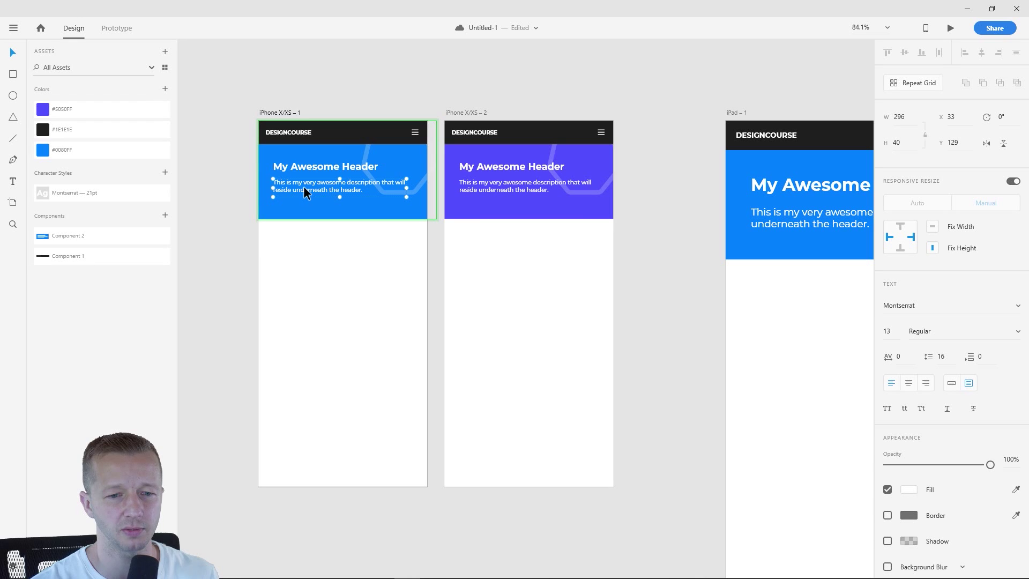
left_click(166, 171)
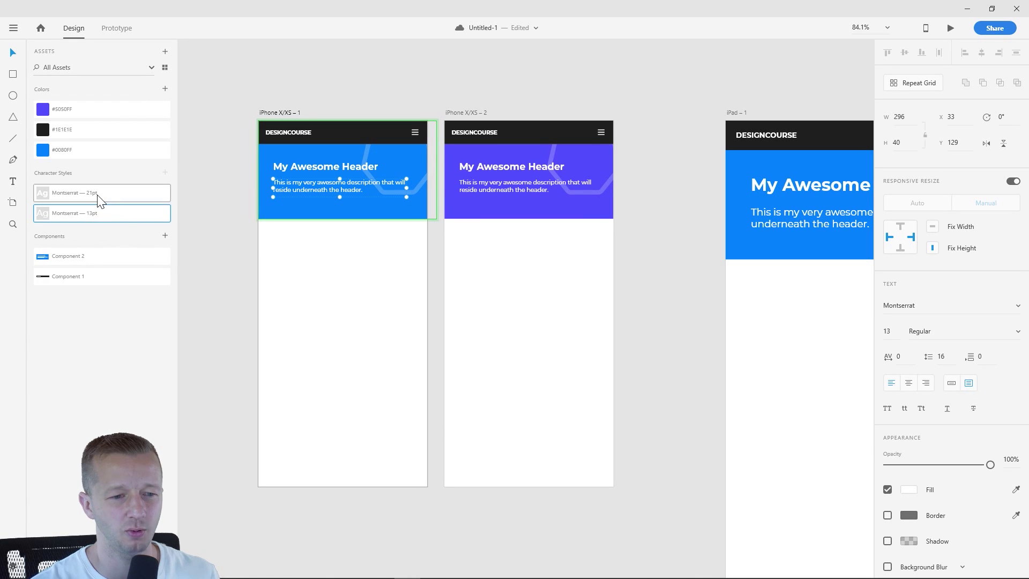
Rename asset Component 2 to 'Hero' and Component 1 to 'Navbar'
left_click(69, 256)
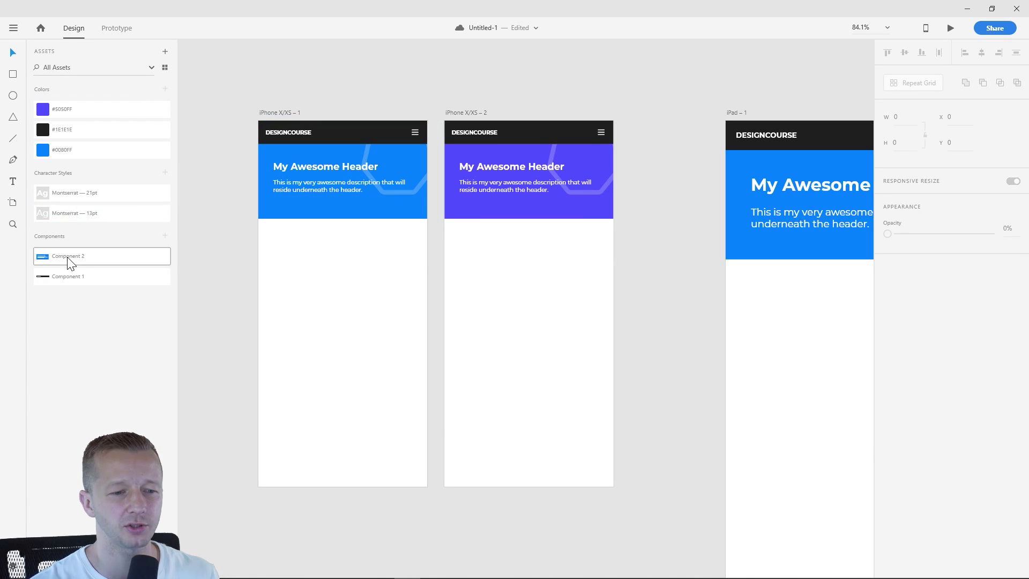
double_click(75, 257)
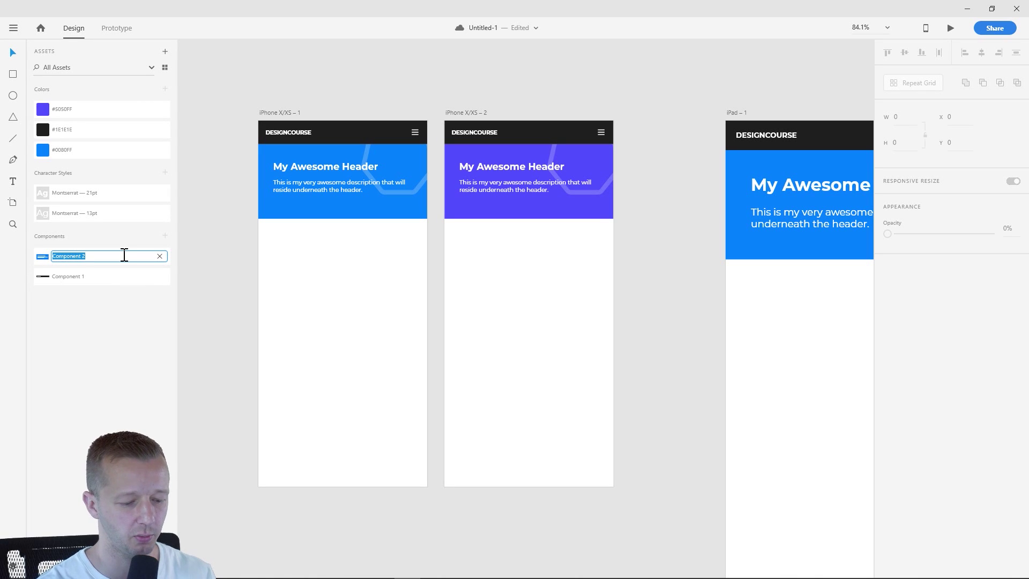
type("Hero")
key("Return")
double_click(65, 277)
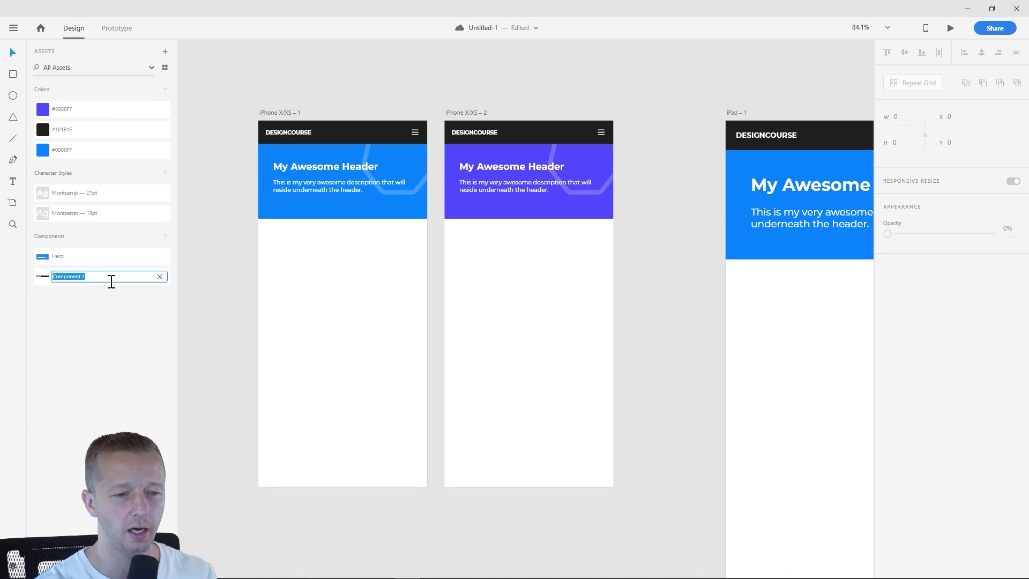
type("Navbar")
key("Return")
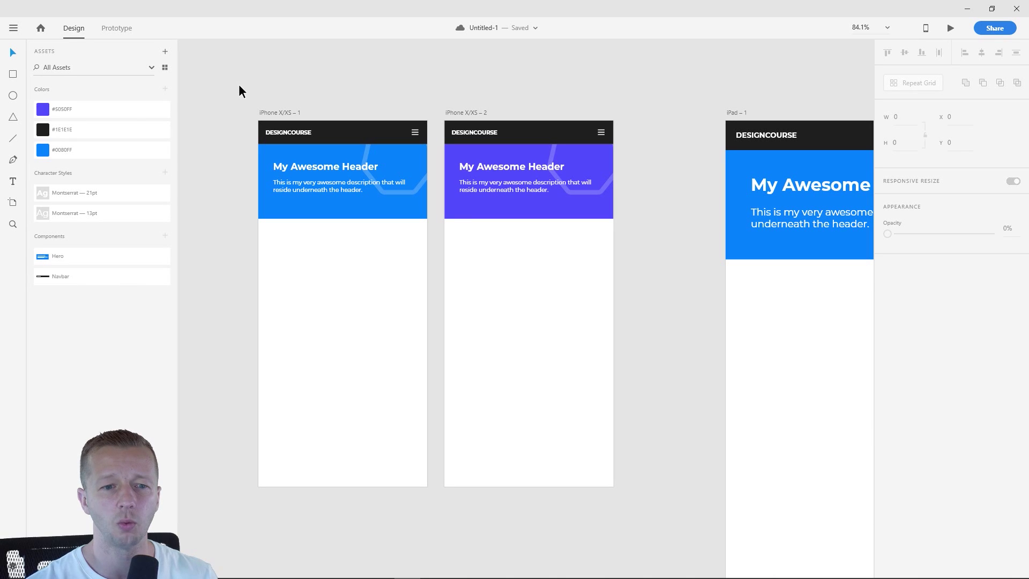
Save the document to Cloud Documents under the name 'Designcourse Web'
left_click(535, 26)
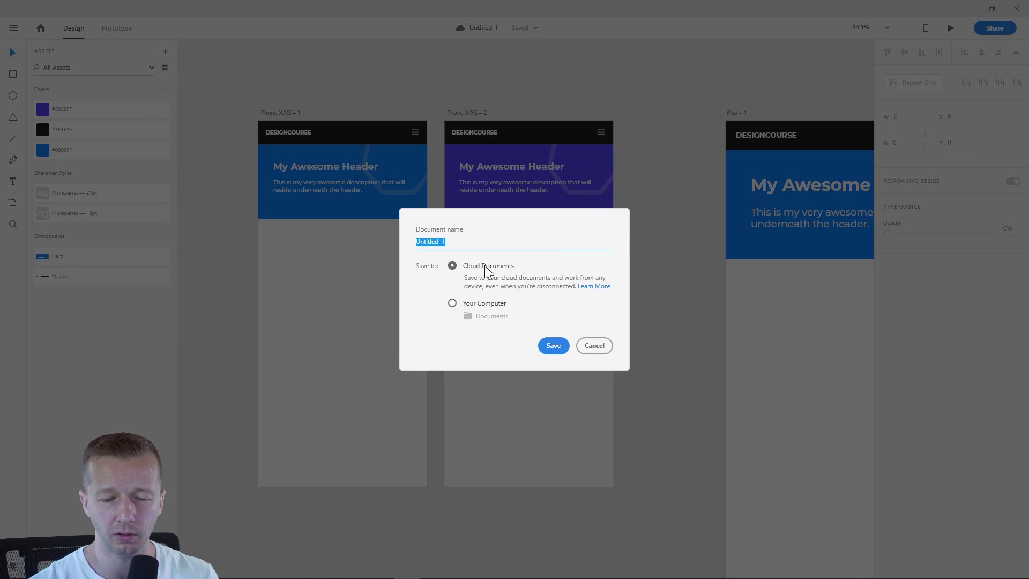
type("Design")
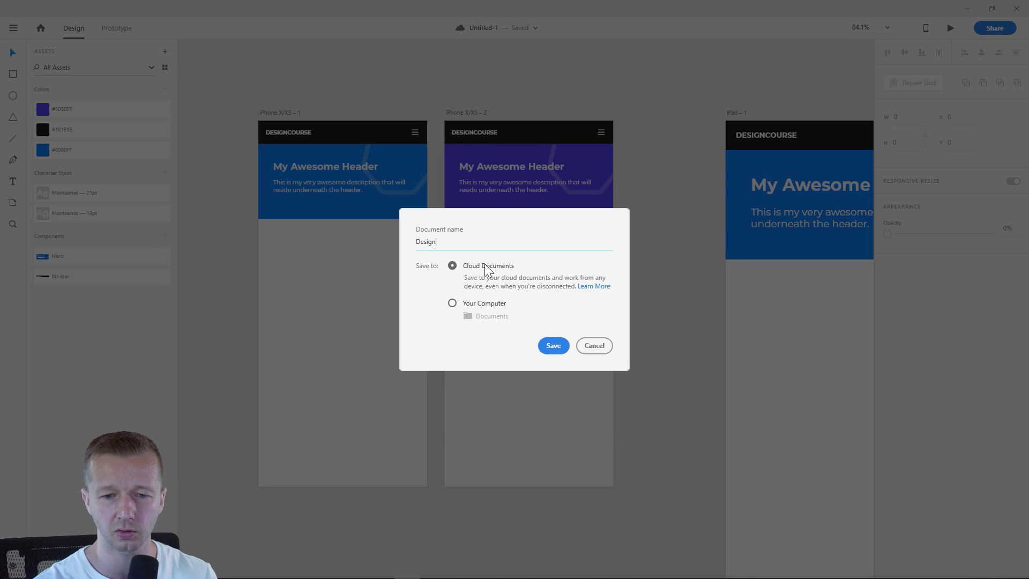
type("course Web")
left_click(552, 347)
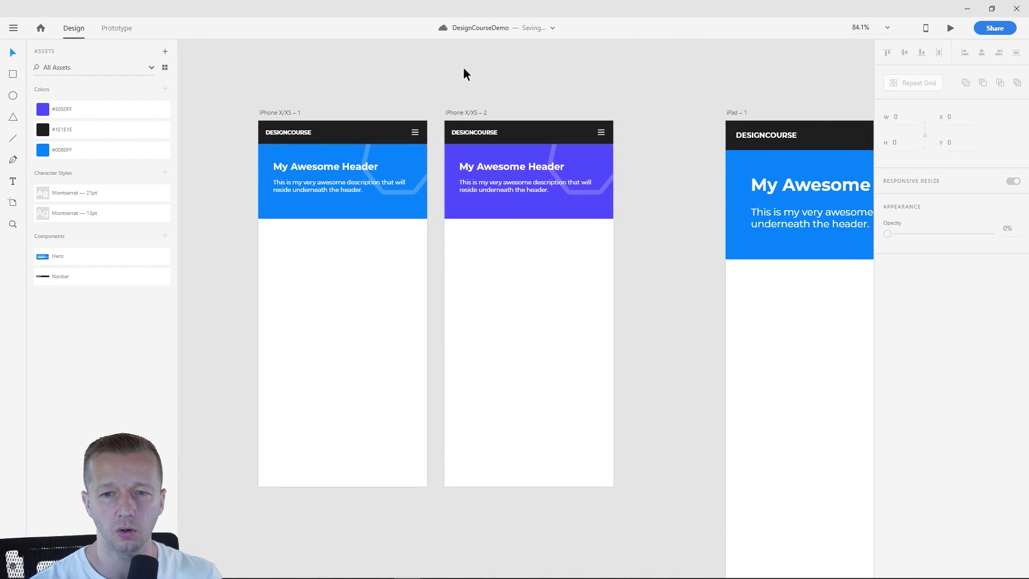
left_click(983, 29)
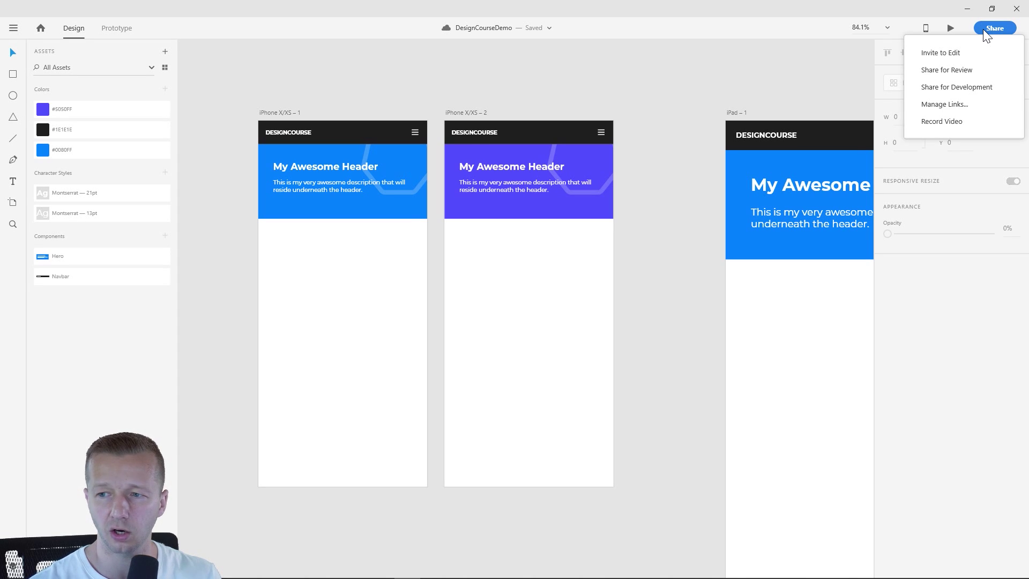
left_click(947, 52)
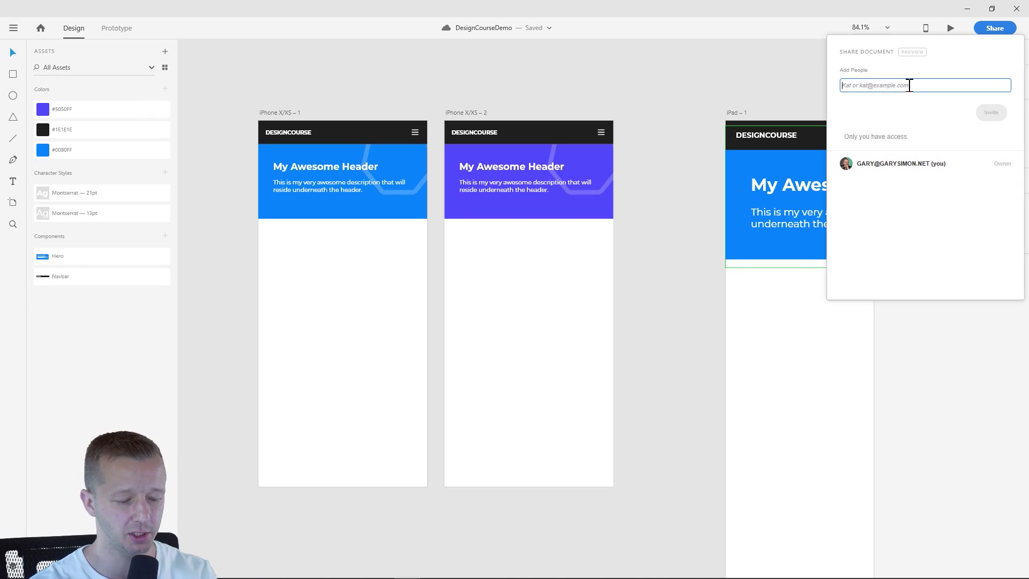
type("lksjdfksal")
key("ctrl+a")
key("BackSpace")
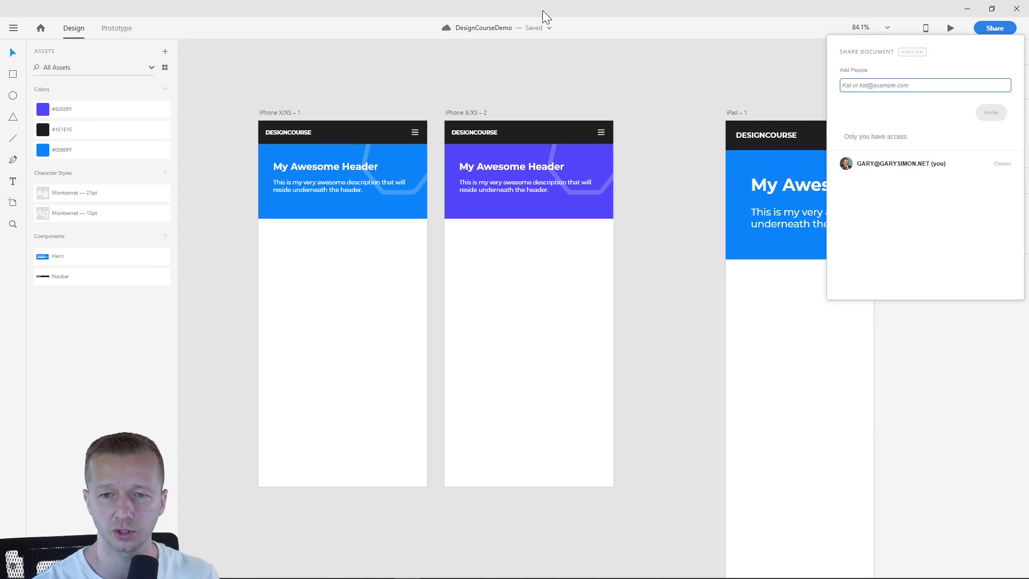
left_click(783, 89)
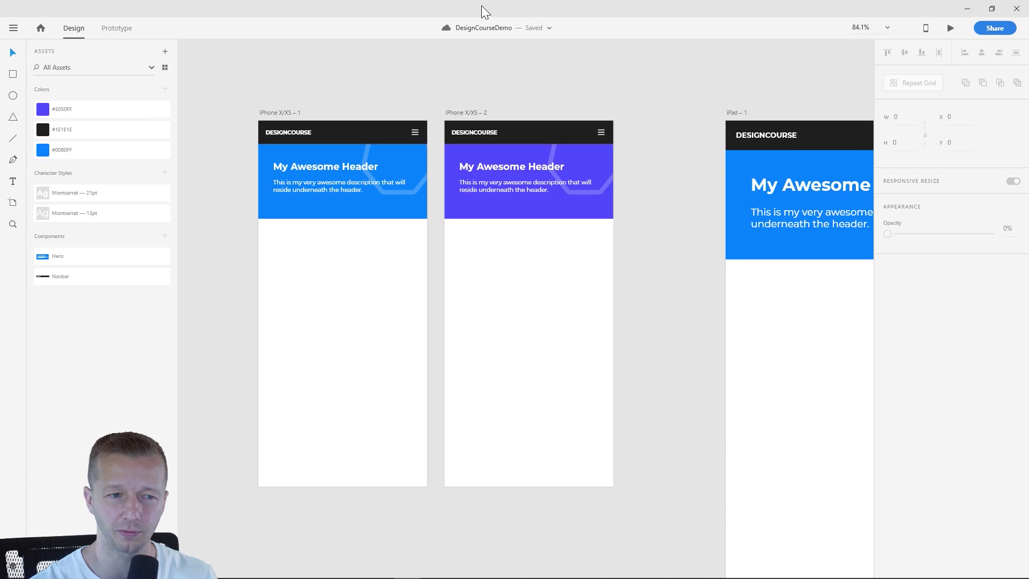
Restore the XD window to a smaller size and create a new blank Untitled-1 document
left_click_drag(481, 5, 317, 23)
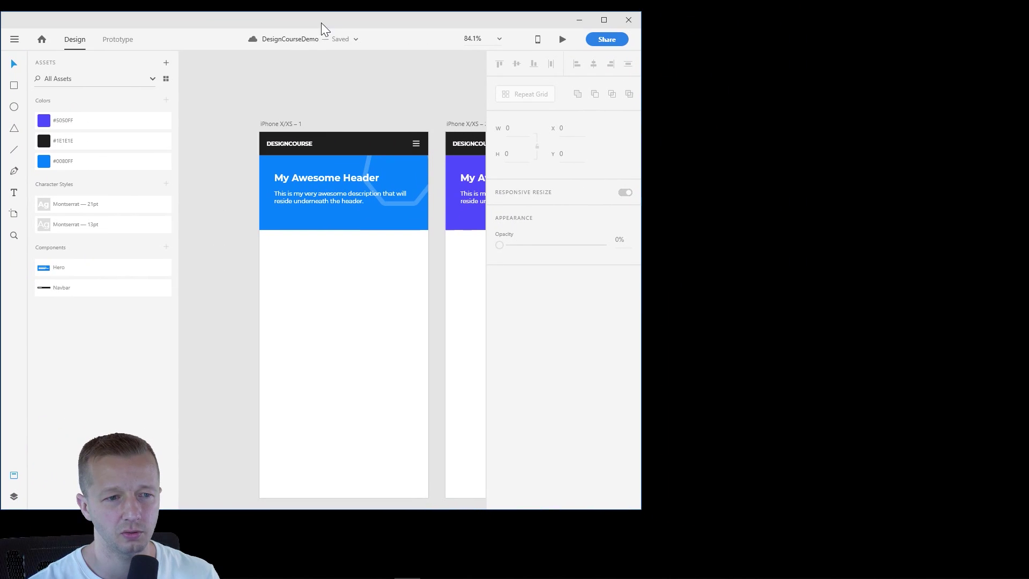
left_click(15, 40)
key("Escape")
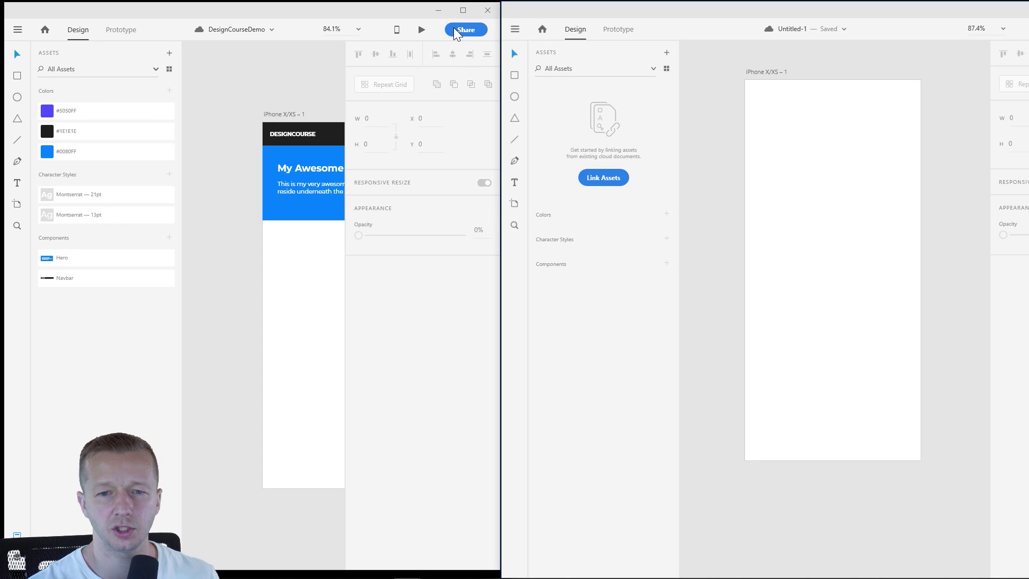
Open DesignCourseDemo's invite-to-edit sharing panel and tile Untitled-1 on the right half
left_click(455, 31)
left_click(427, 56)
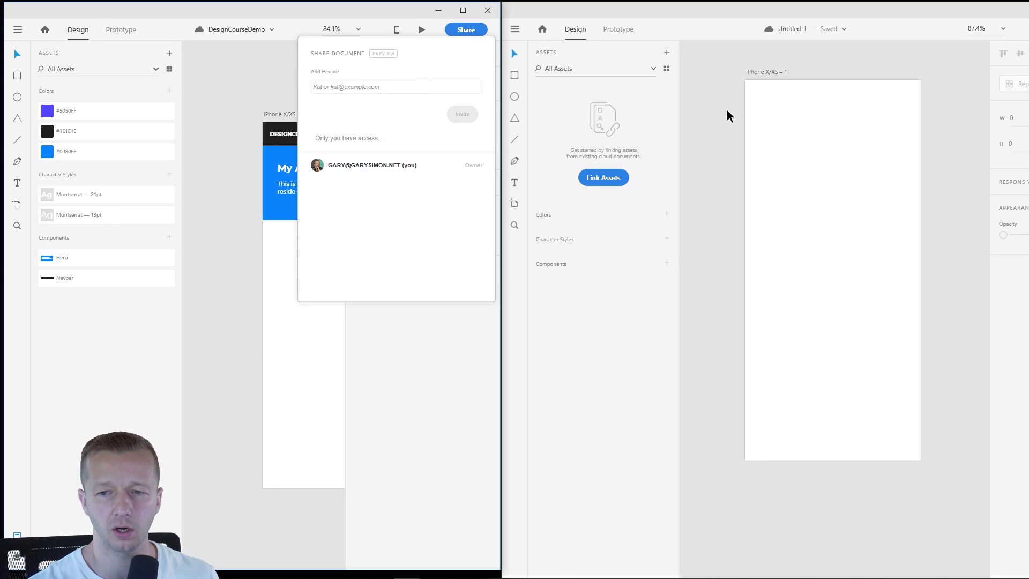
left_click_drag(972, 12, 849, 18)
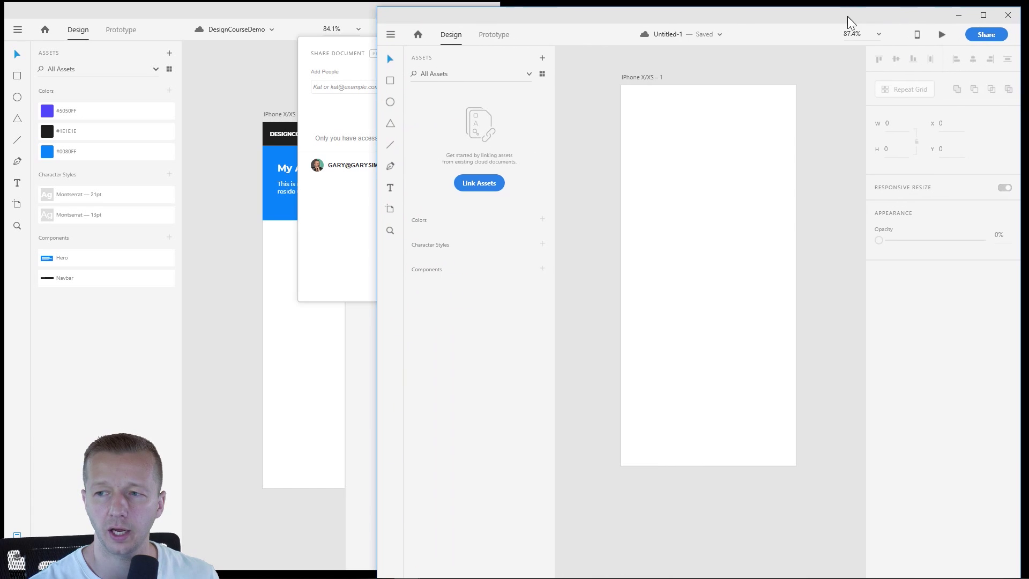
left_click_drag(776, 18, 905, 16)
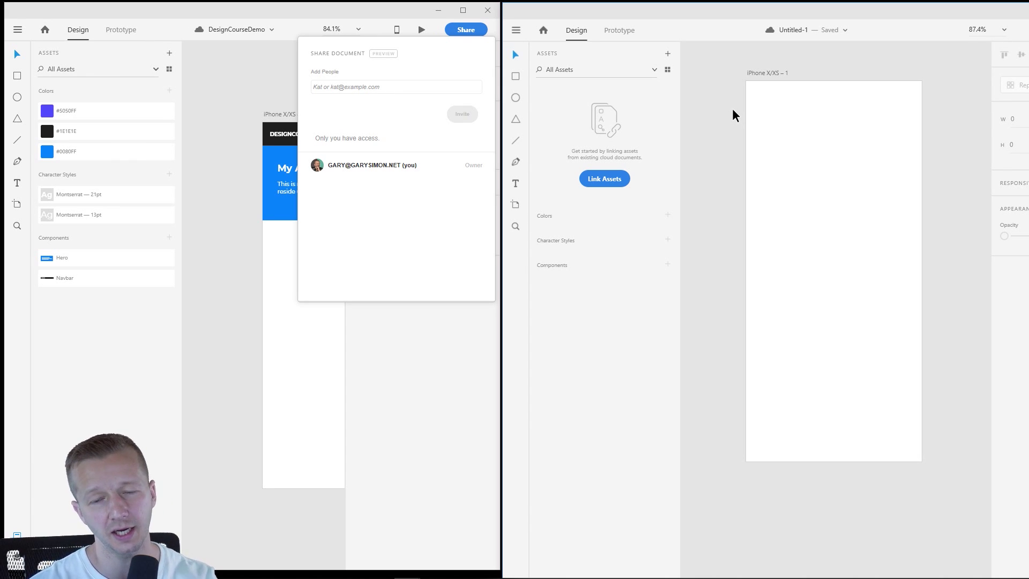
Link DesignCourseDemo's colours, character styles and Hero and Navbar components into Untitled-1 from Cloud Documents
left_click(668, 55)
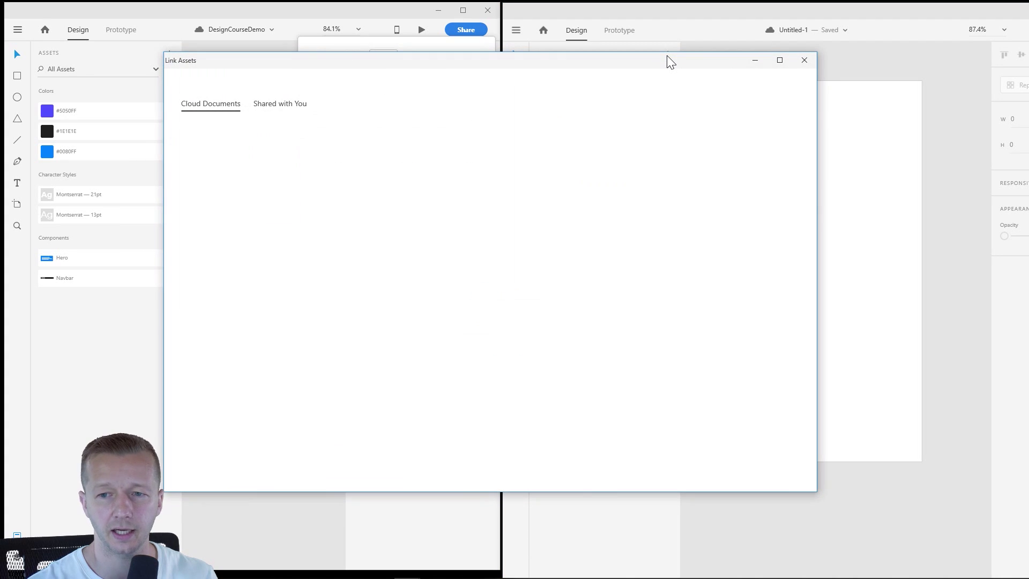
left_click_drag(653, 62, 678, 64)
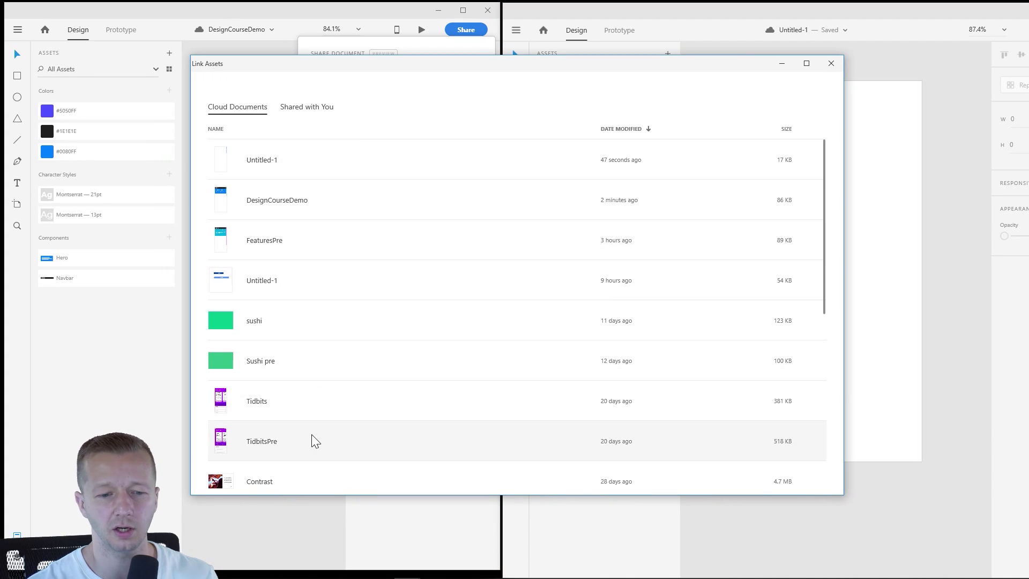
left_click(314, 113)
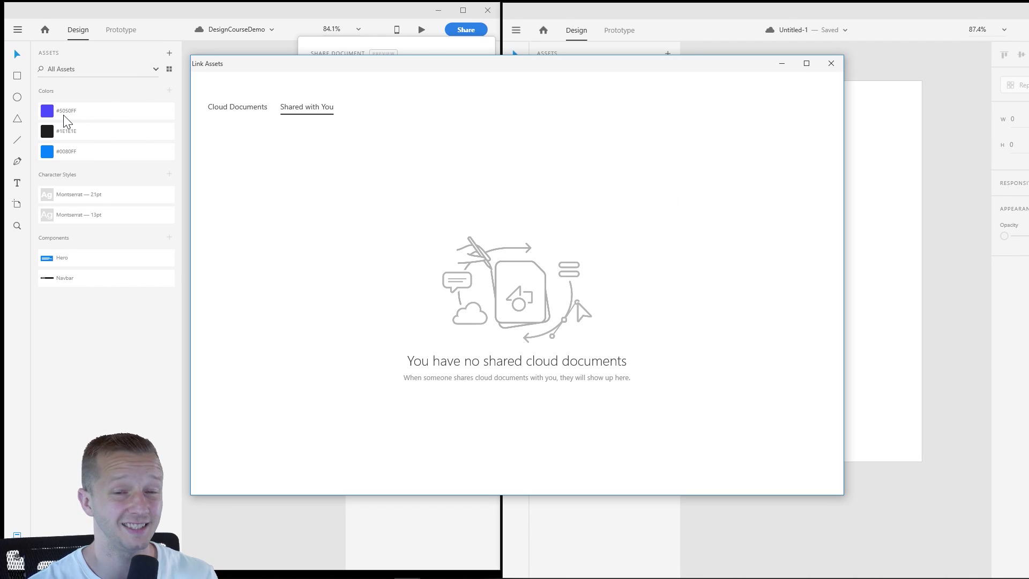
left_click(242, 112)
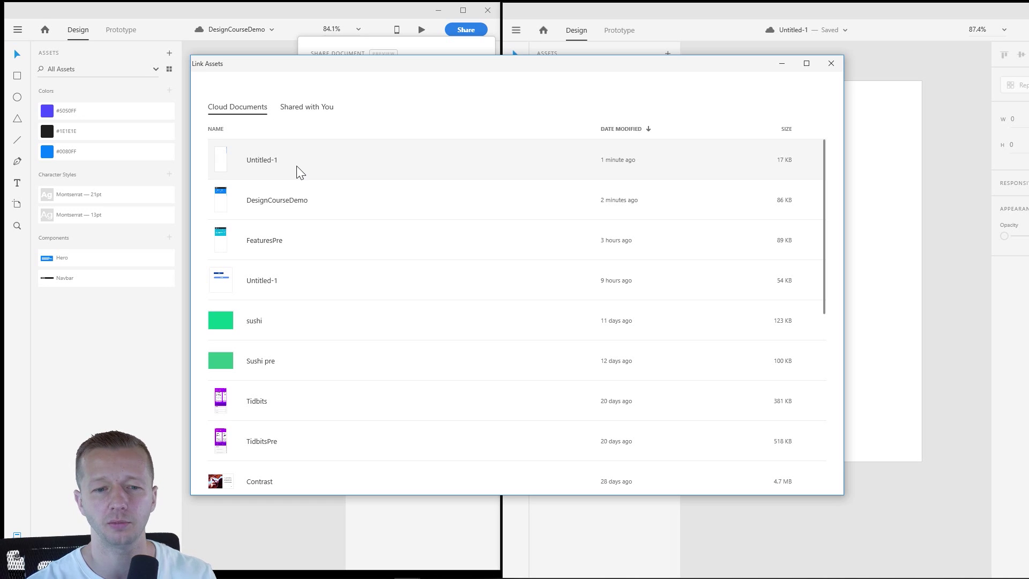
double_click(326, 204)
Close DesignCourseDemo's sharing panel and clear the selections in both windows
left_click(749, 127)
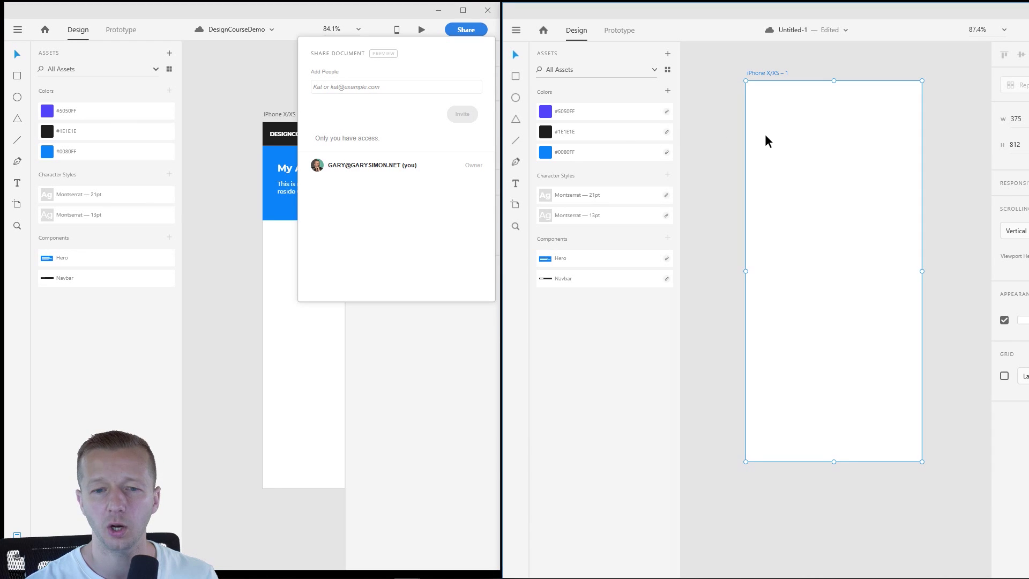
left_click(206, 144)
left_click_drag(303, 285, 218, 259)
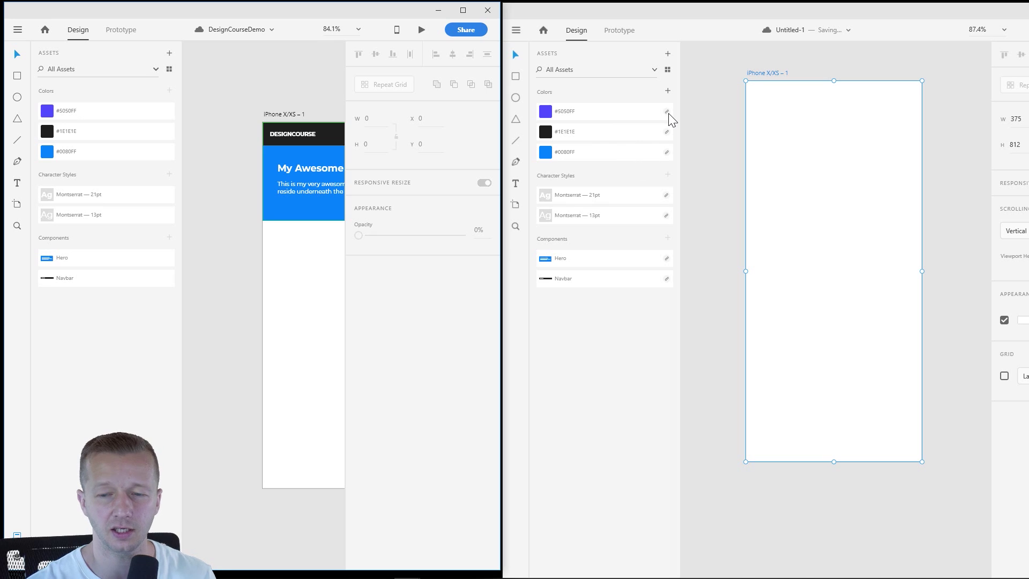
left_click(721, 135)
Draw and delete a test rectangle, then drop the linked Hero component at the artboard's top
mouse_move(670, 116)
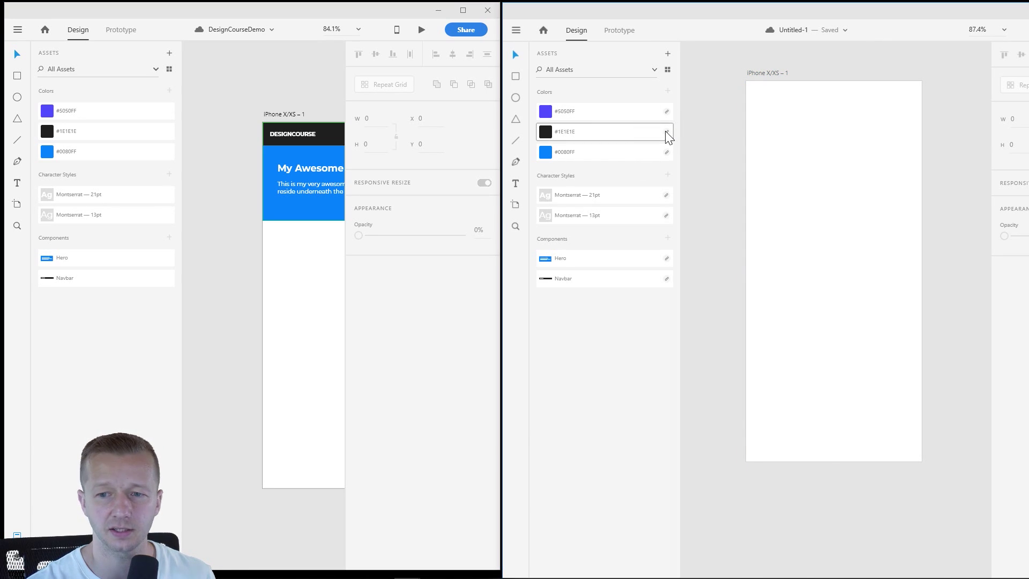
mouse_move(669, 139)
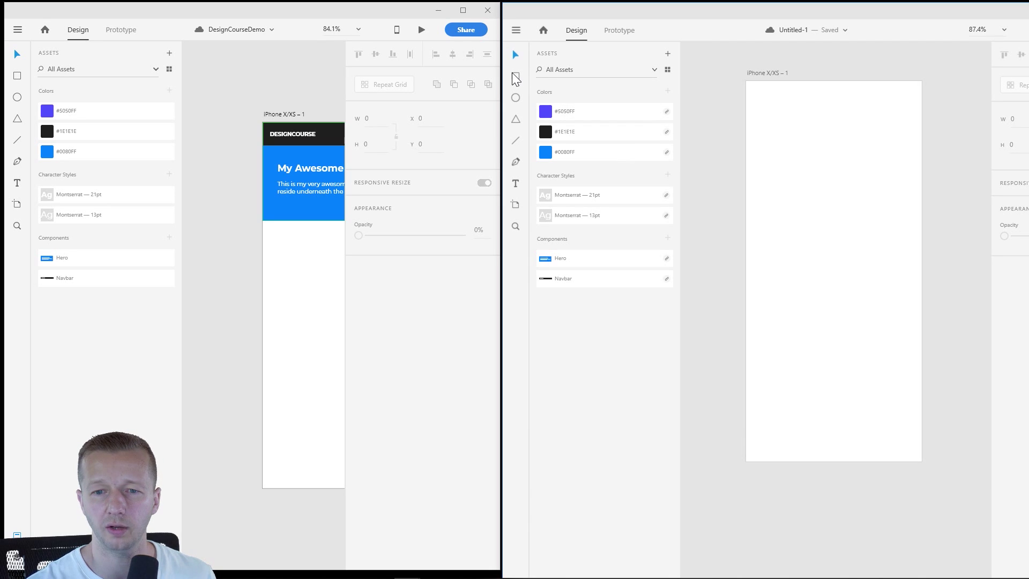
key("r")
left_click_drag(768, 116, 860, 170)
key("Delete")
left_click_drag(574, 264, 809, 227)
left_click(809, 228)
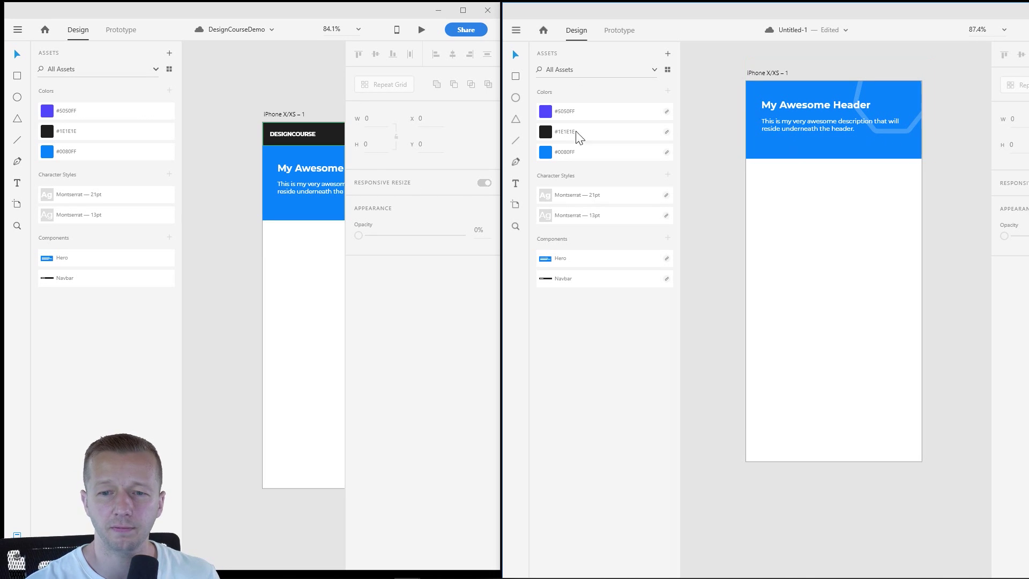
Change DesignCourseDemo's #5050FF swatch to #50B3FF and save the document
left_click(227, 115)
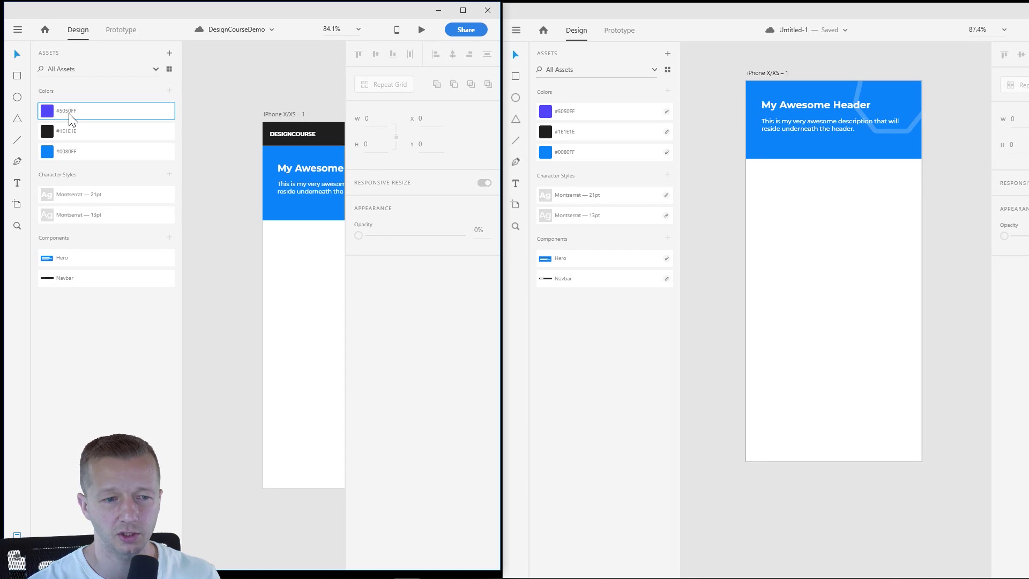
right_click(69, 114)
left_click(92, 140)
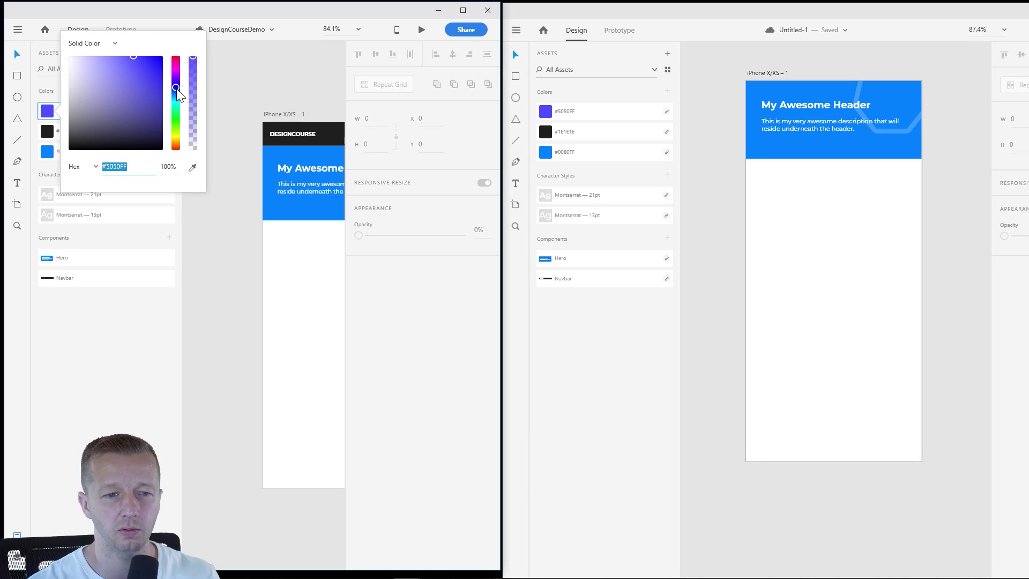
left_click_drag(177, 95, 175, 96)
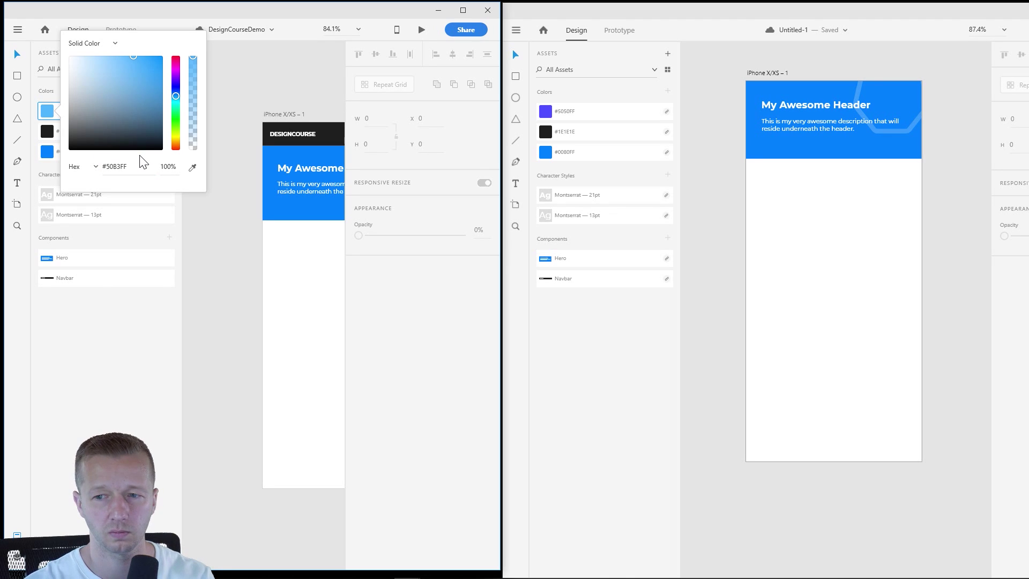
left_click(242, 139)
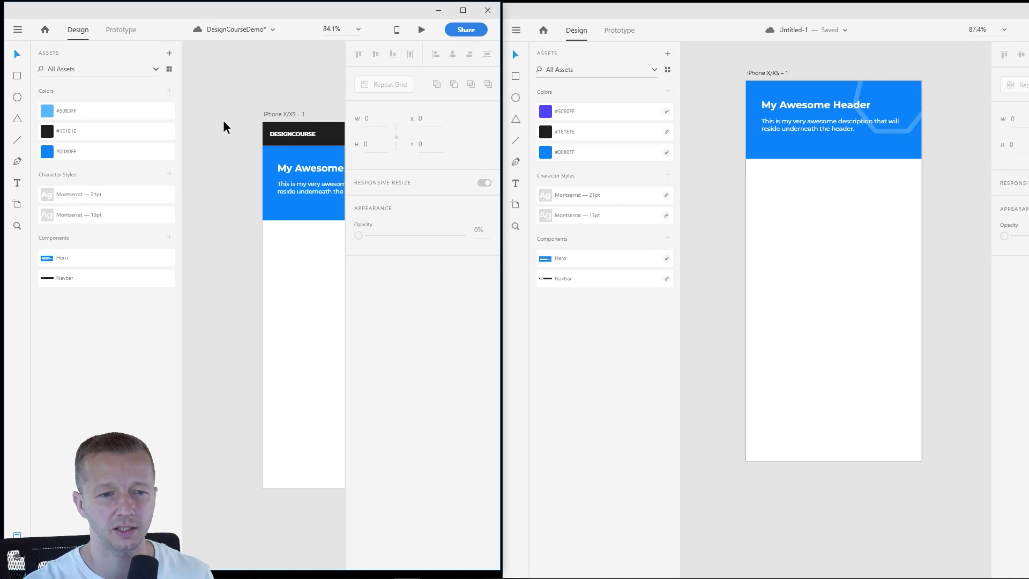
key("ctrl+s")
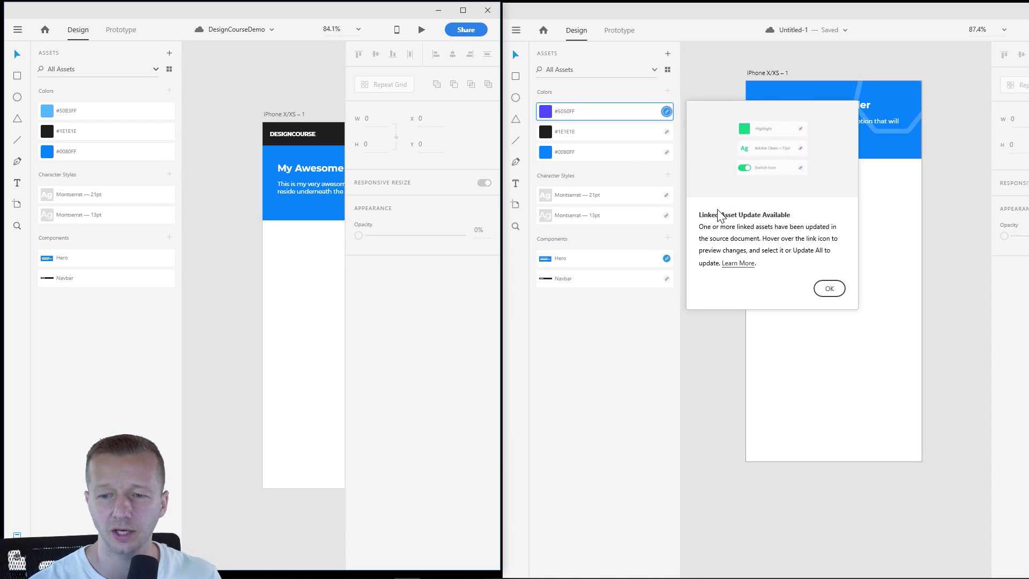
Dismiss the linked-asset notice and accept the #50B3FF colour update in Untitled-1
left_click(829, 289)
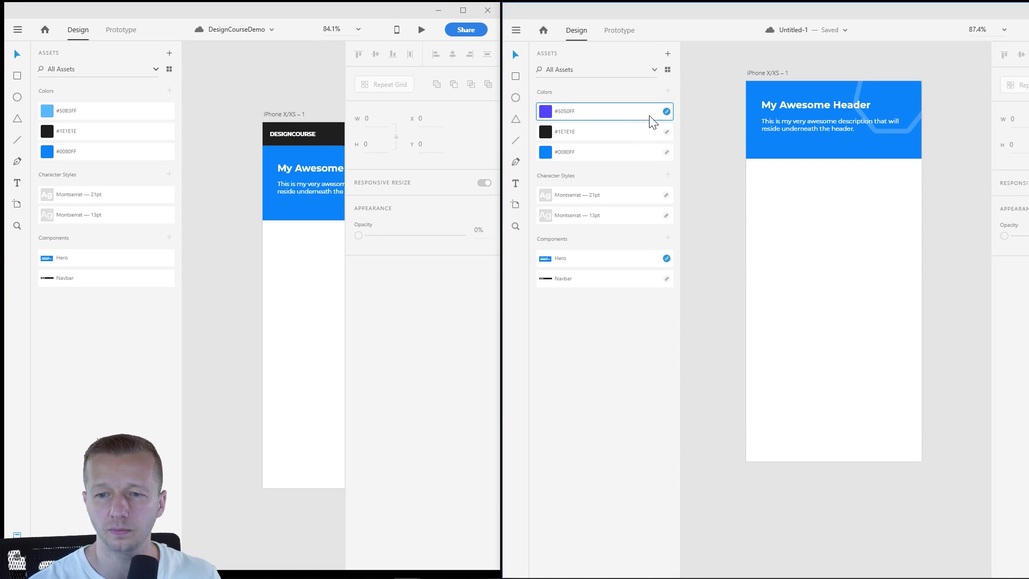
left_click(667, 111)
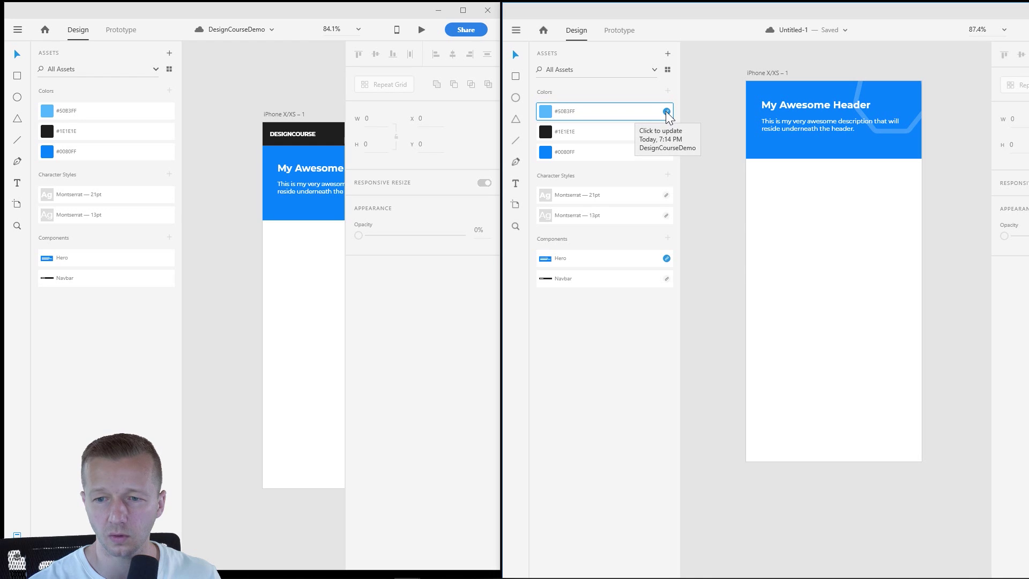
left_click(666, 112)
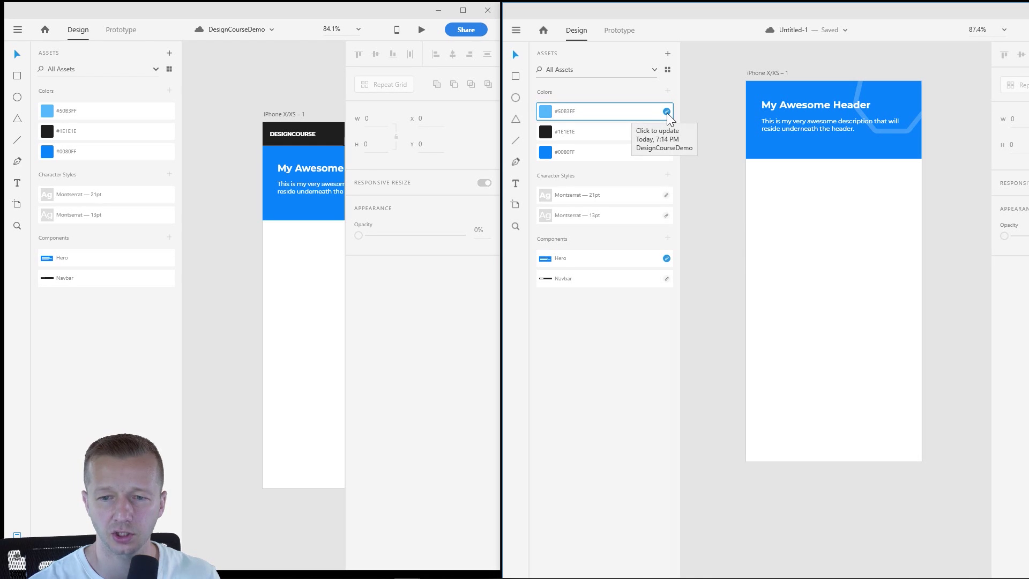
left_click(668, 113)
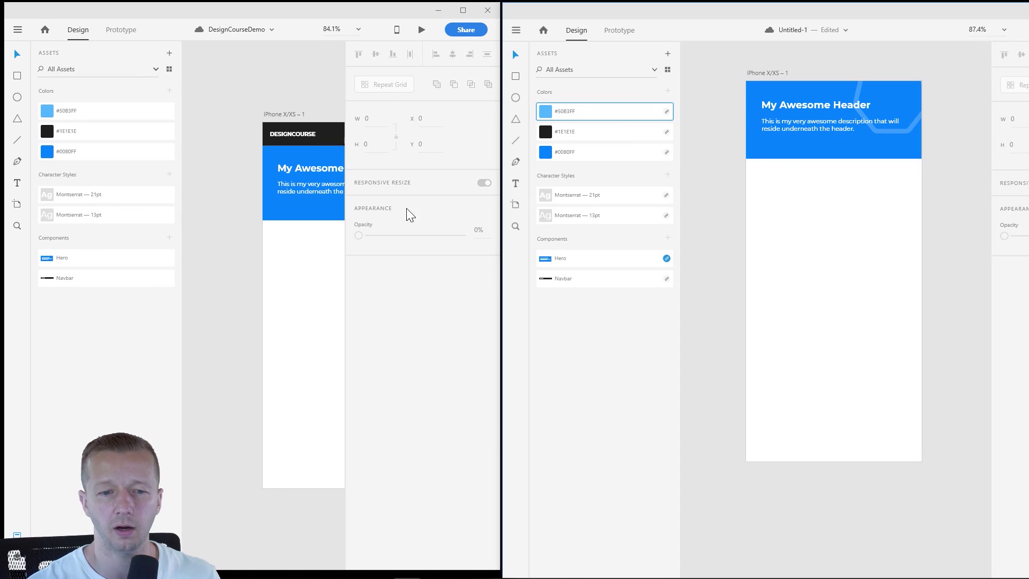
Change the Hero header rectangle's fill to purple in DesignCourseDemo
left_click(317, 214)
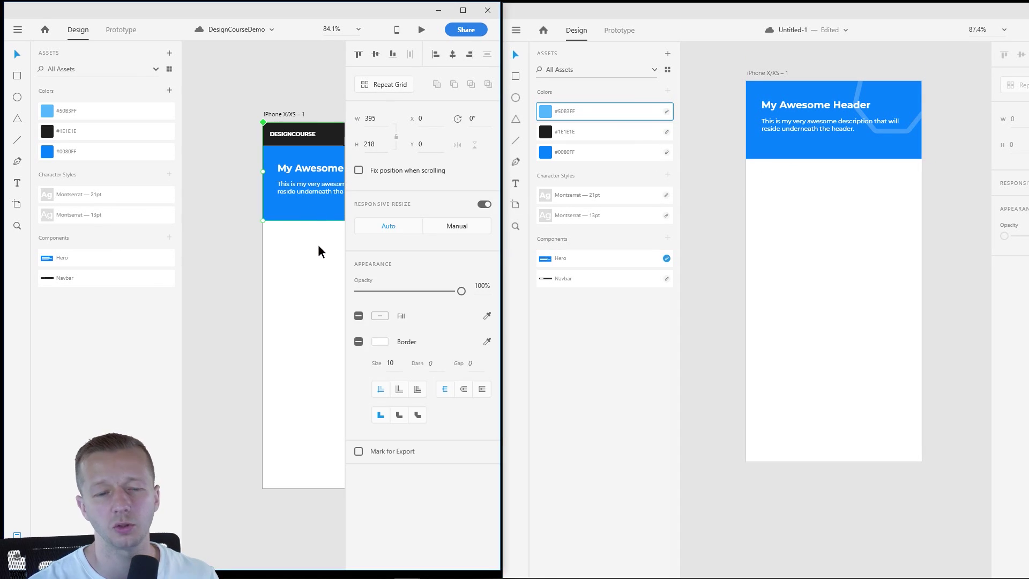
left_click_drag(320, 250, 250, 272)
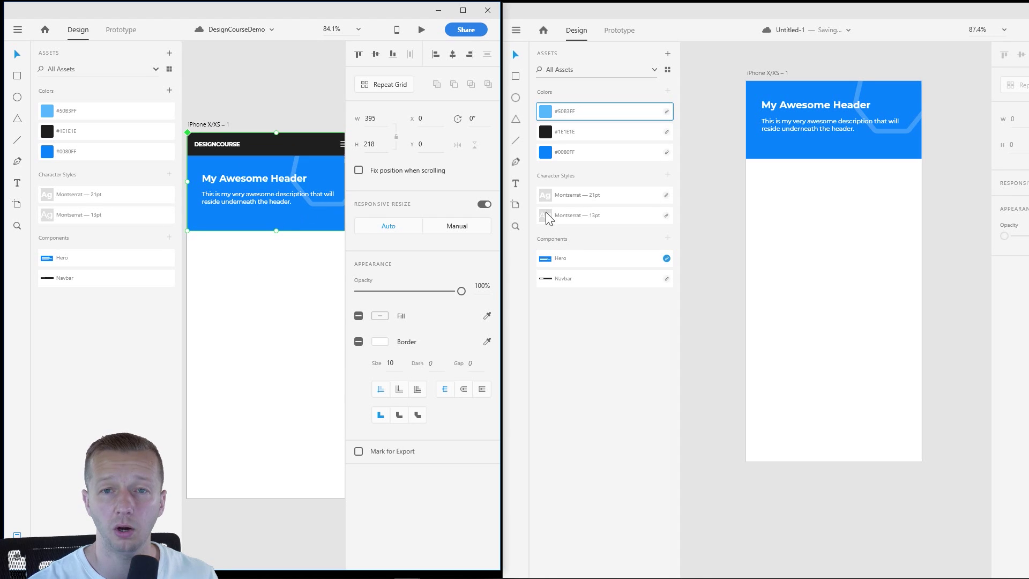
double_click(266, 223)
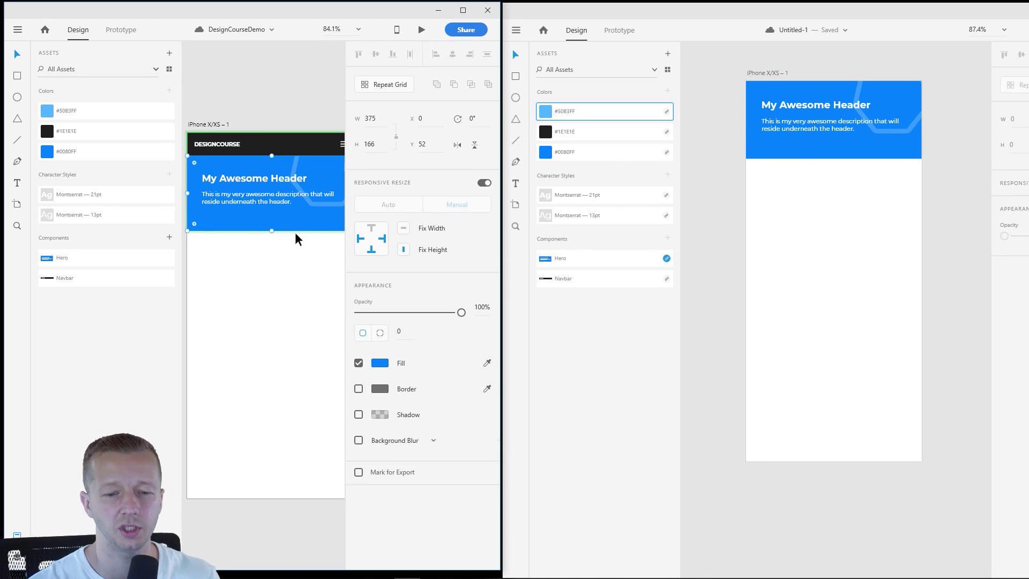
left_click(380, 363)
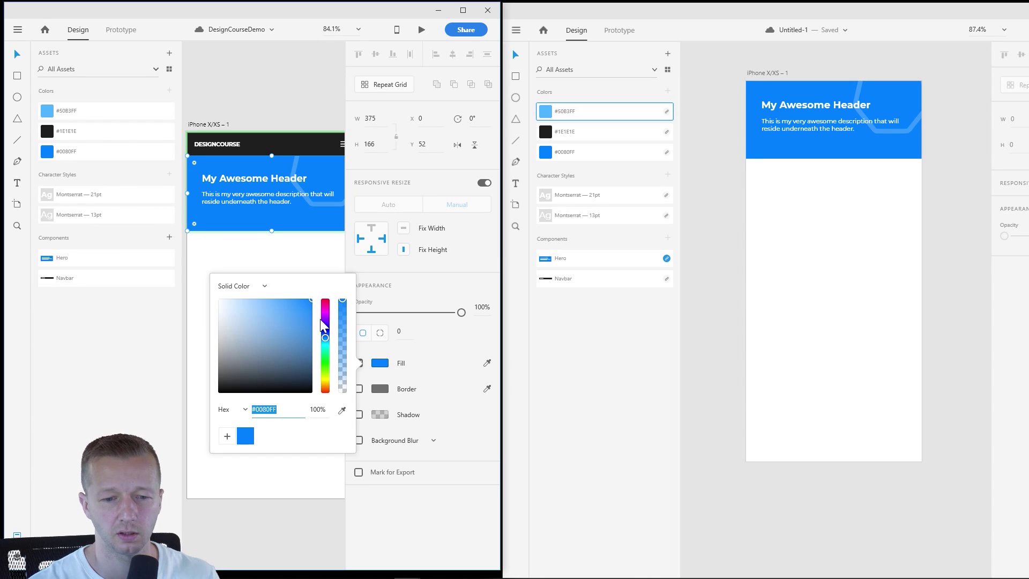
left_click_drag(324, 326, 327, 320)
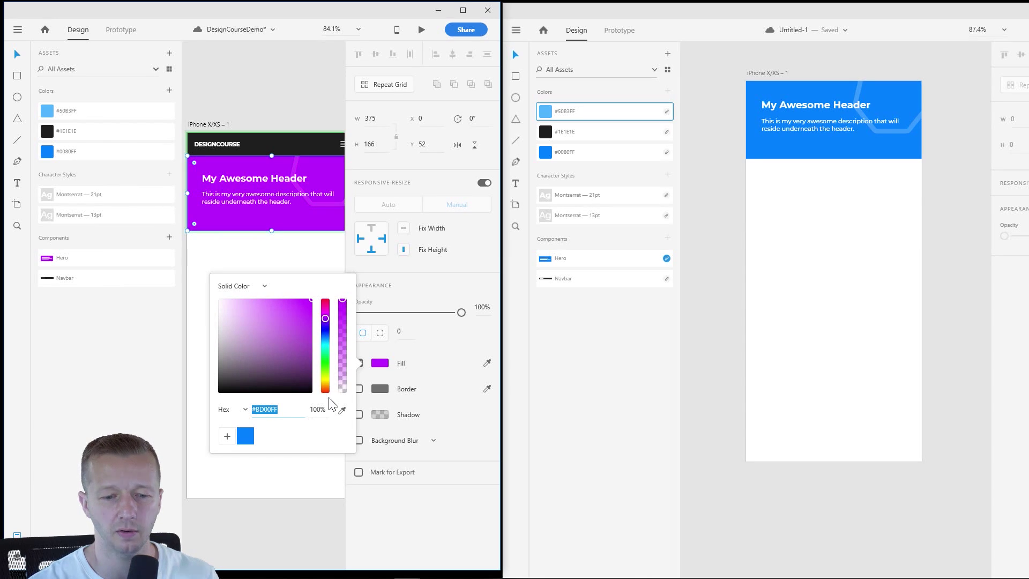
left_click(298, 260)
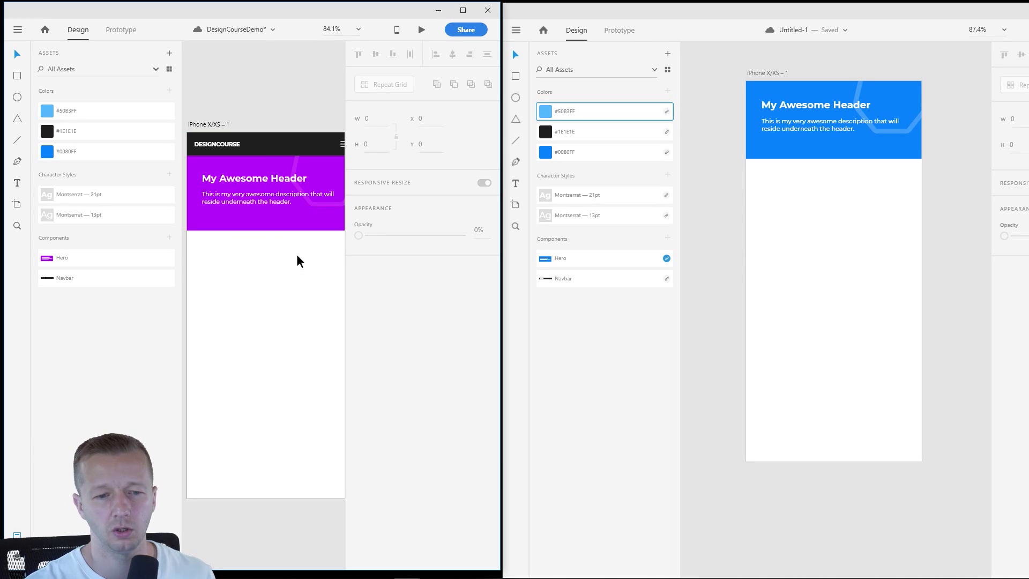
Save DesignCourseDemo and accept the purple Hero update in Untitled-1
key("ctrl+s")
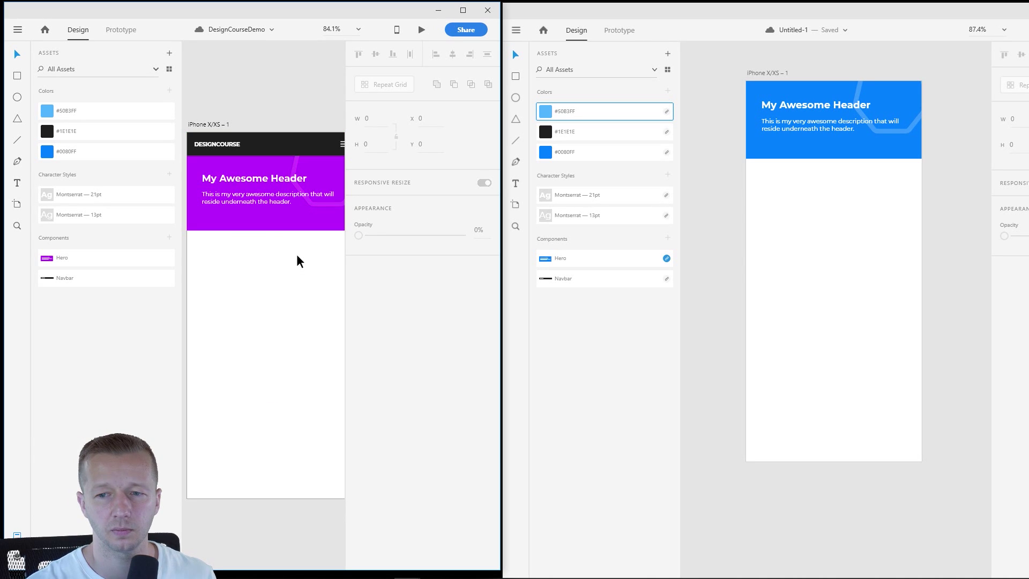
left_click(666, 260)
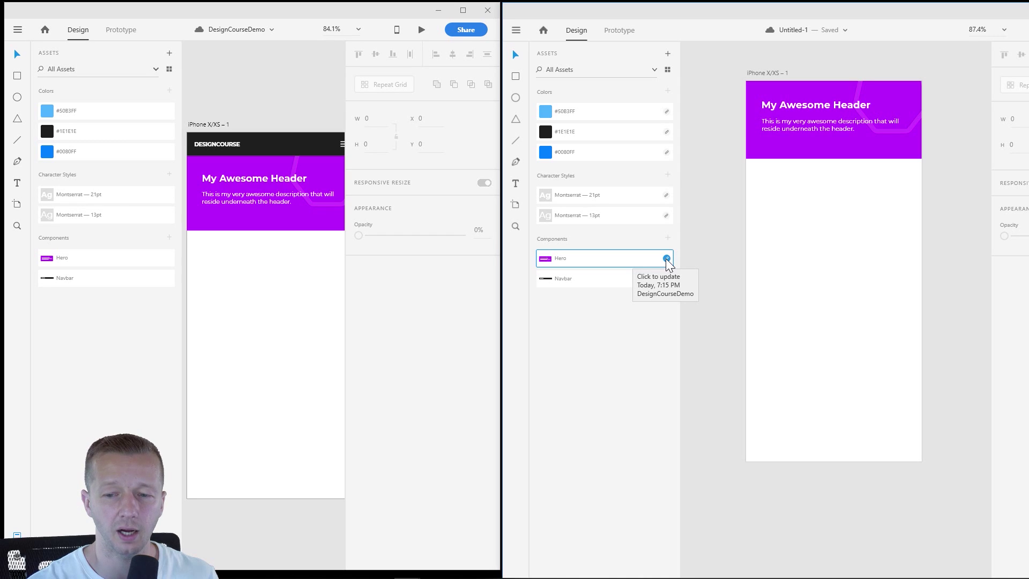
left_click(667, 259)
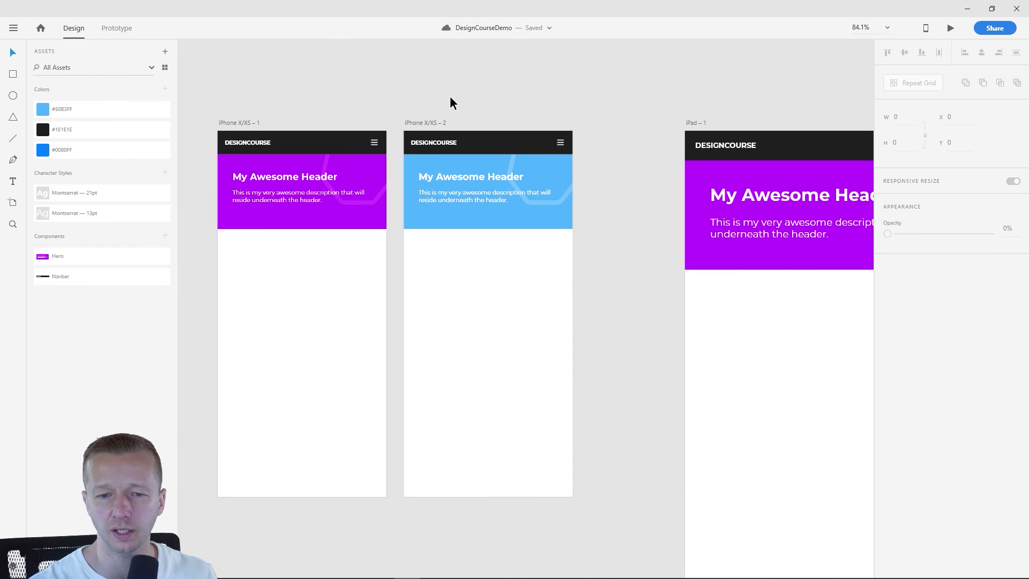
Pan the DesignCourseDemo canvas, then select and deselect the headers on both iPhone artboards
scroll(458, 92, "left", 5)
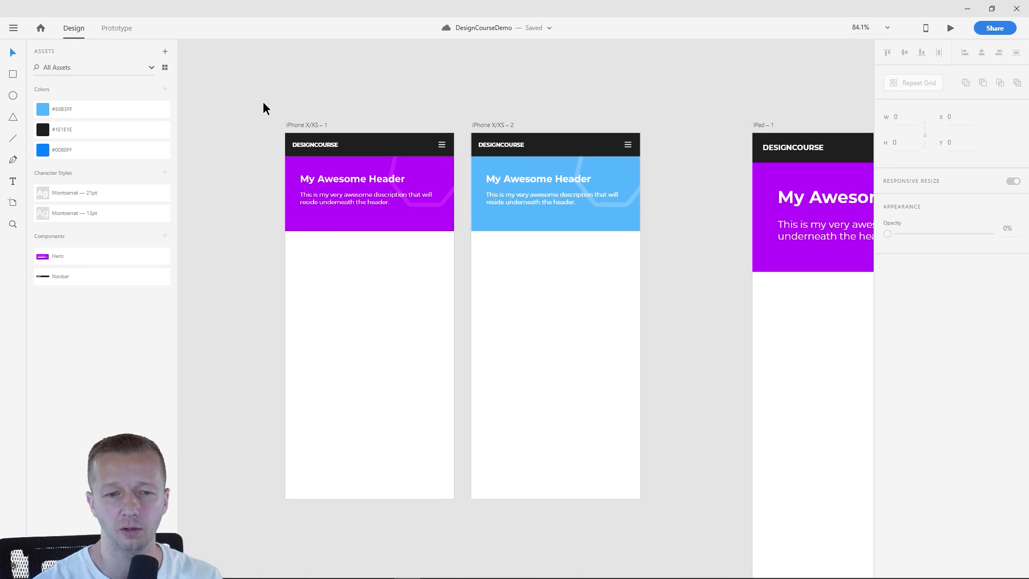
left_click_drag(250, 99, 255, 69)
left_click(674, 462)
left_click(255, 69)
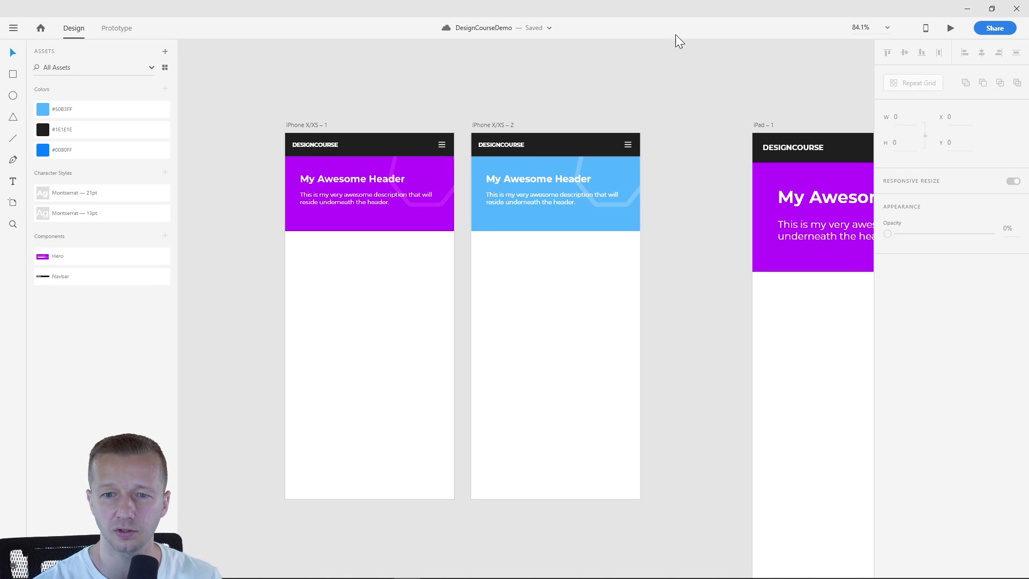
Create a public Share for Development spec link for DesignCourseDemo and open it in the browser
left_click(996, 31)
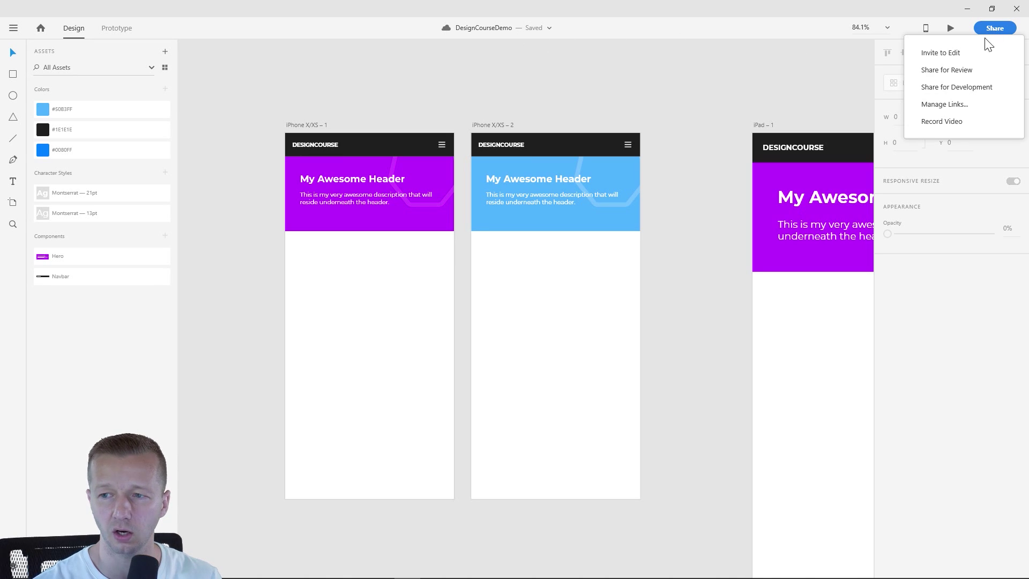
left_click(957, 92)
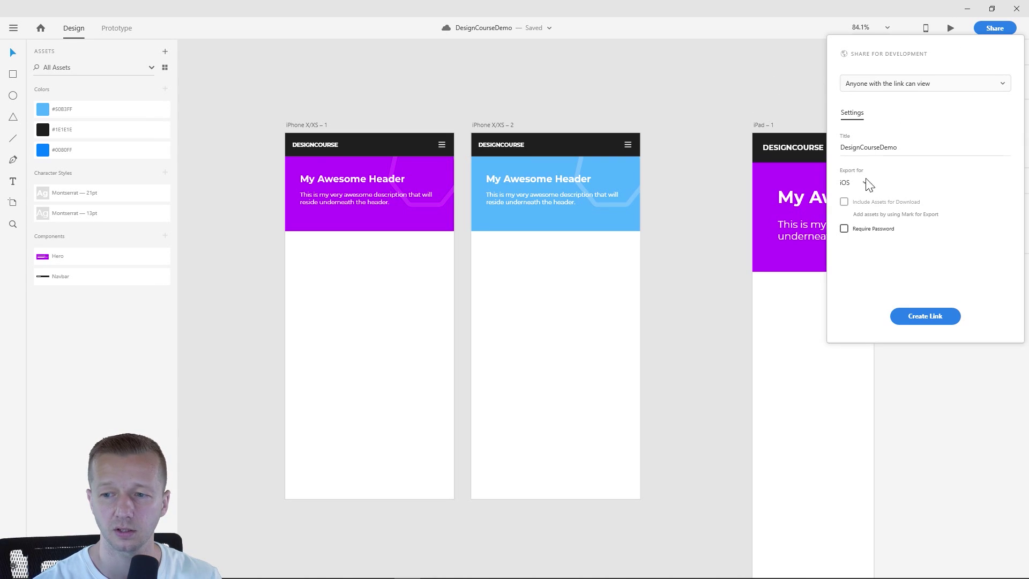
left_click(918, 318)
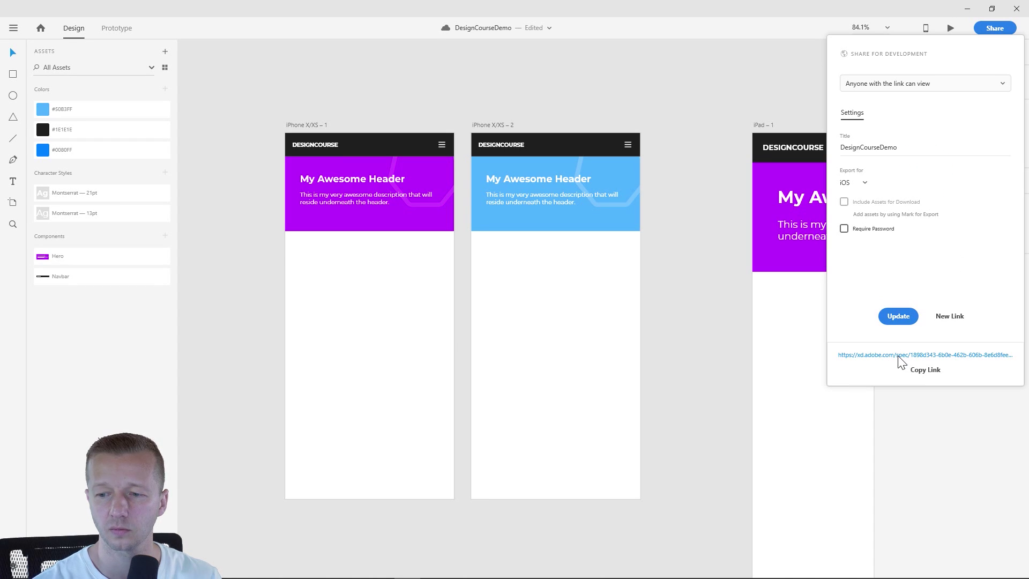
left_click(899, 356)
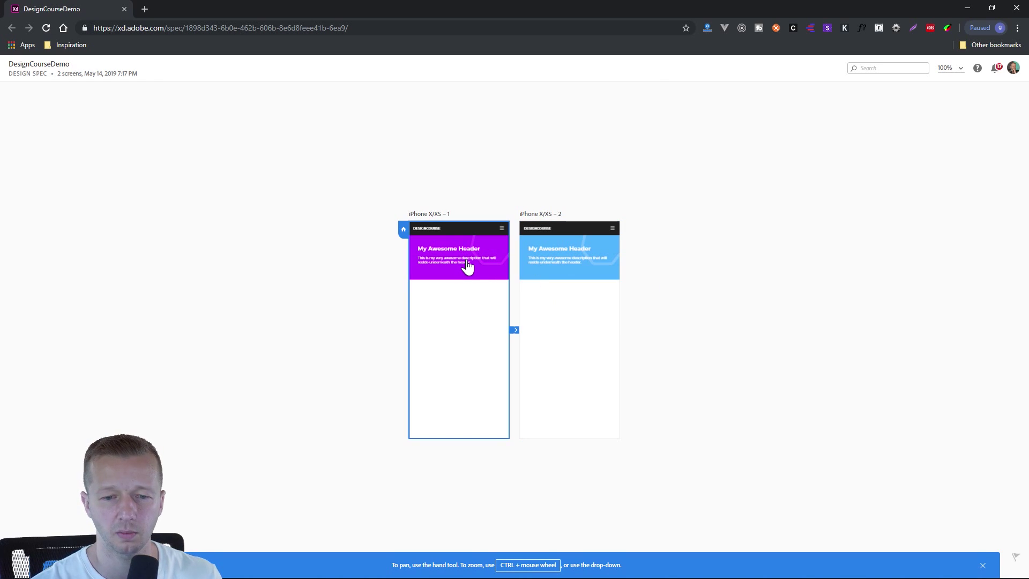
Inspect the DESIGNCOURSE, My Awesome Header and description text specs on iPhone X/XS – 1
left_click(468, 267)
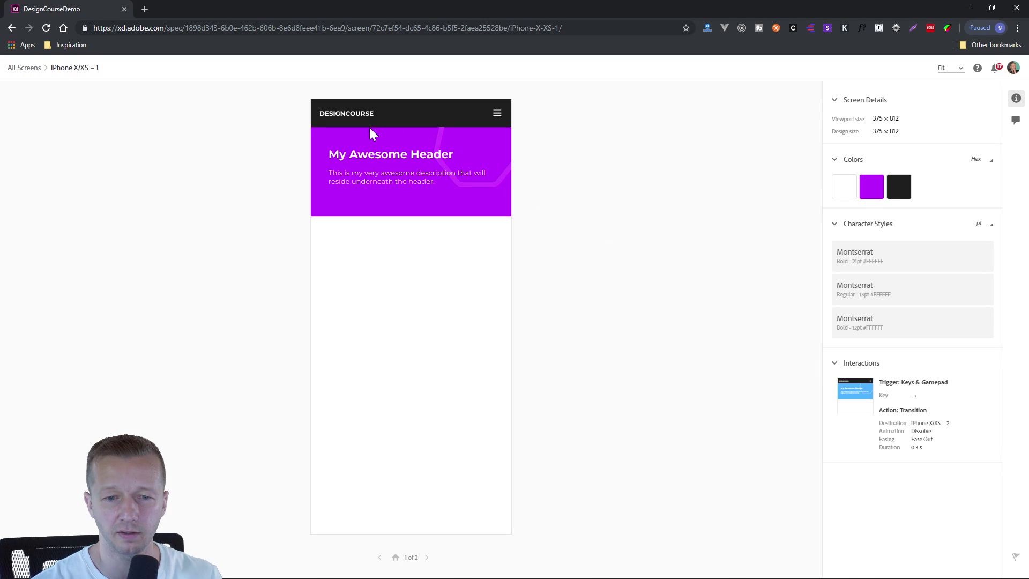
left_click(333, 113)
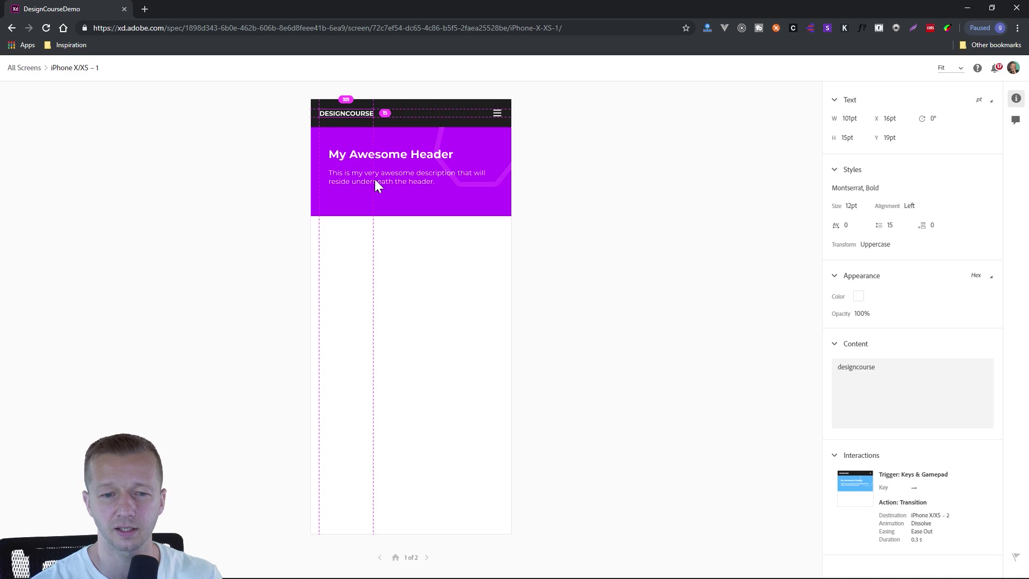
left_click(361, 159)
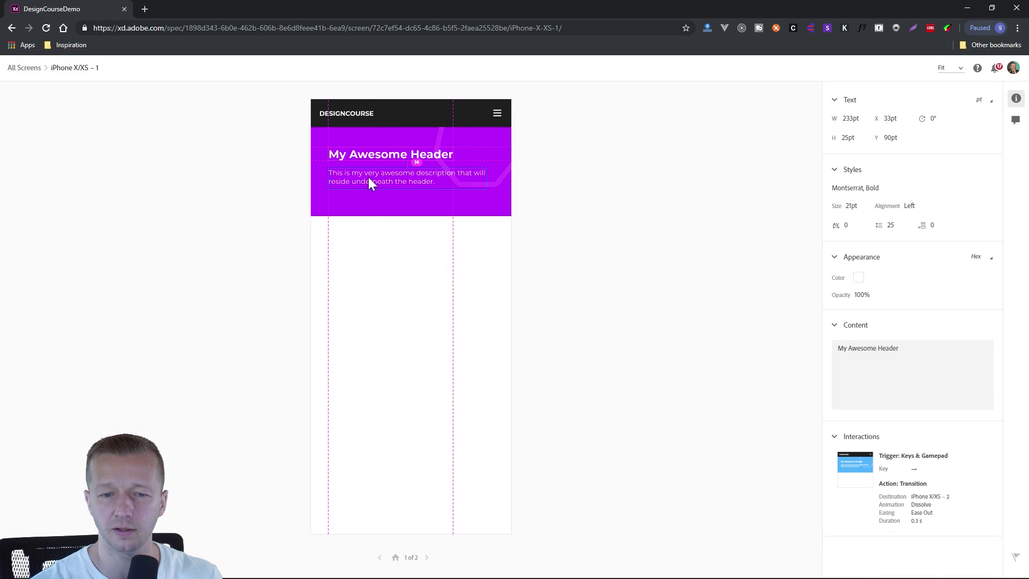
left_click(402, 183)
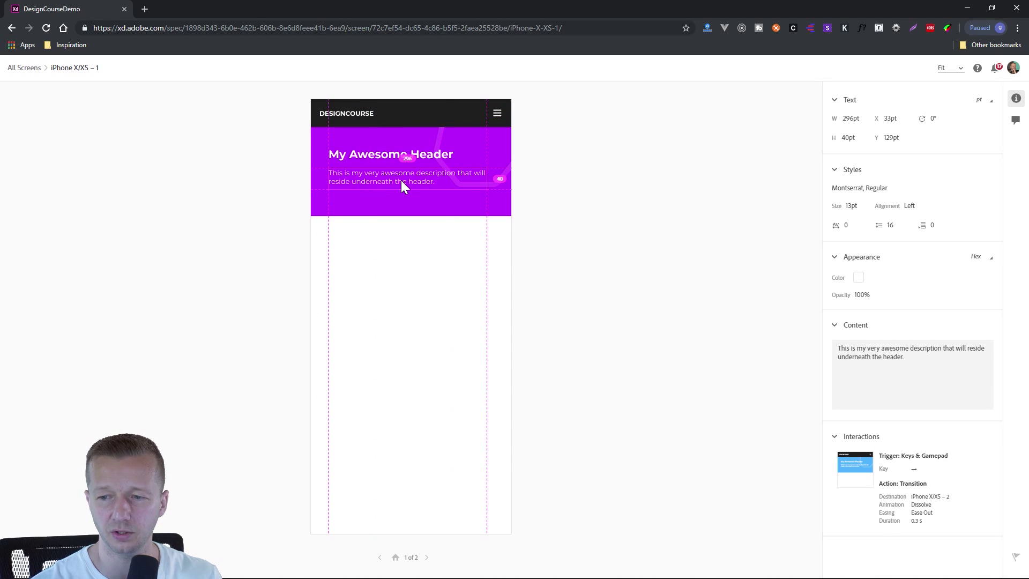
mouse_move(866, 188)
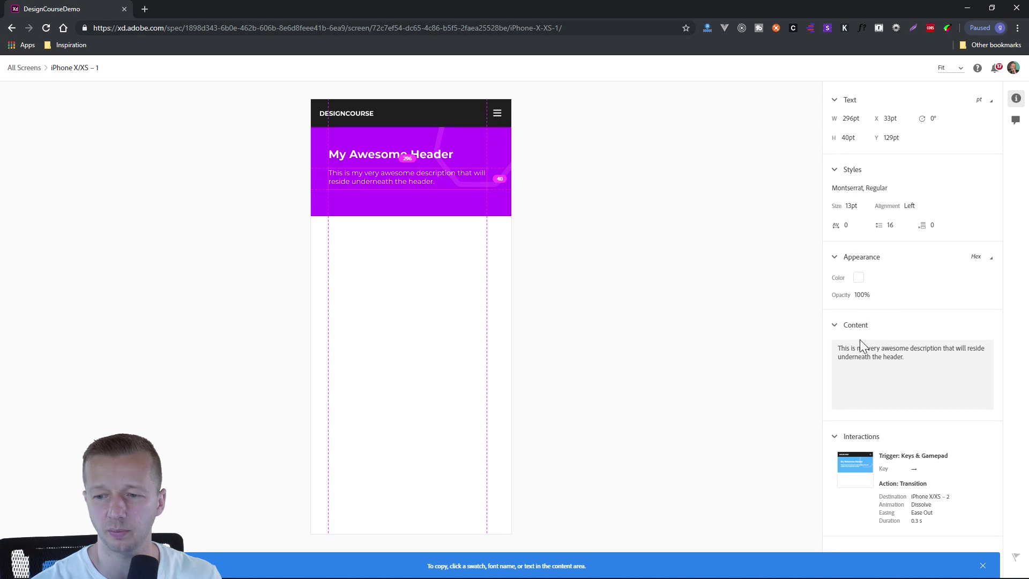
left_click(598, 194)
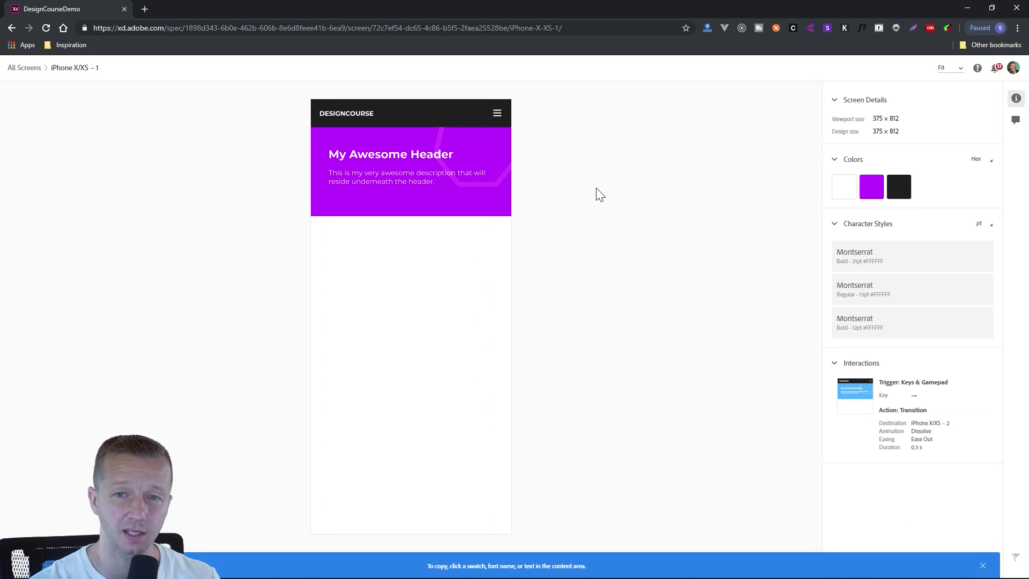